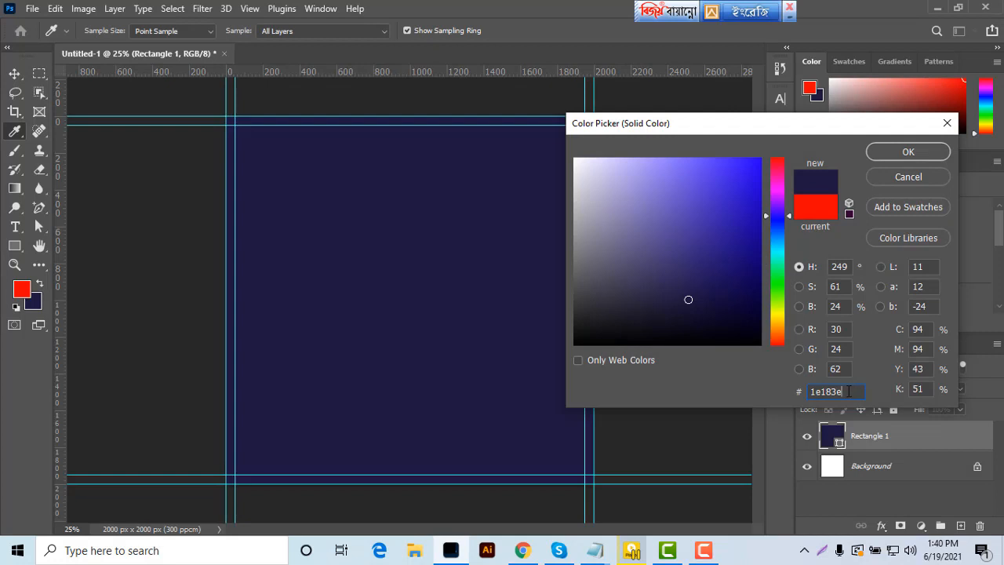
Set the full-canvas rectangle's fill colour to #1e183e
double_click(848, 391)
click(907, 152)
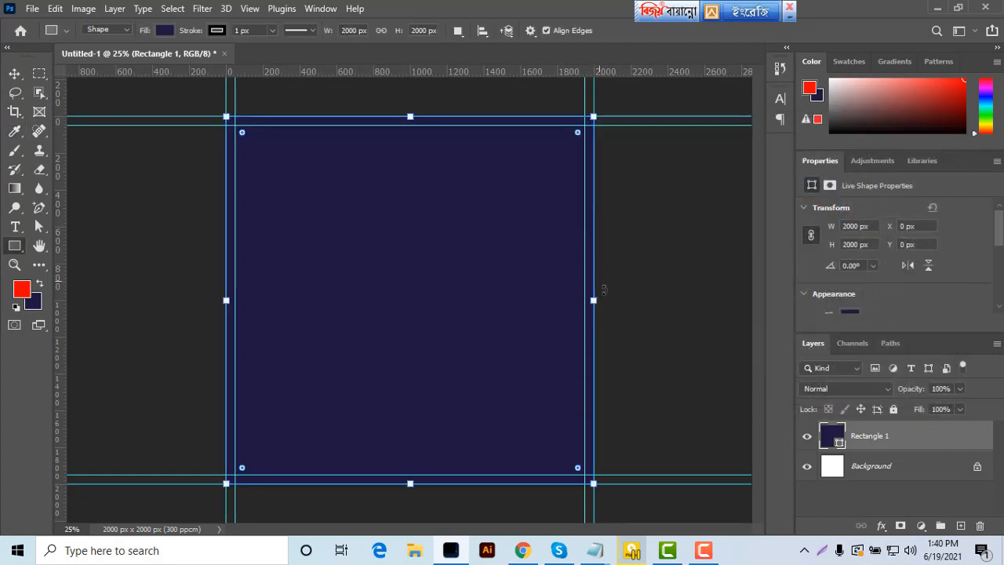
Add an anchor point about 300 px along the navy rectangle's top edge and collapse its right direction handle into the point
click(39, 207)
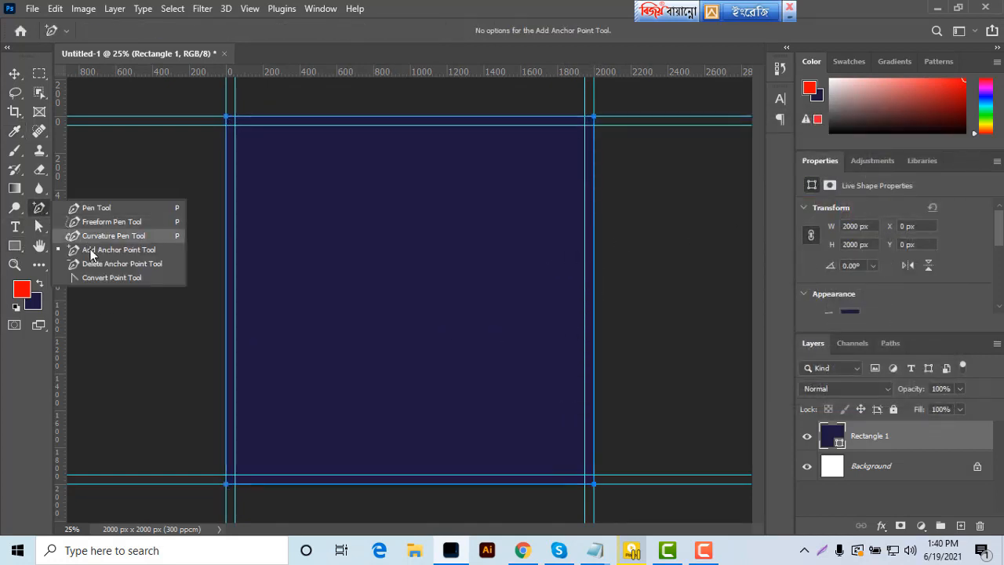
click(92, 251)
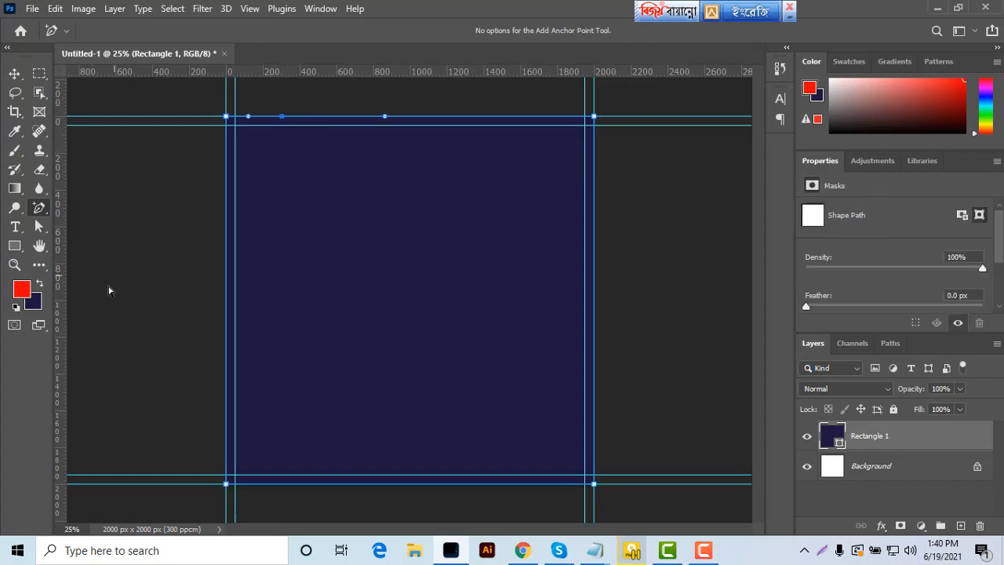
click(15, 264)
drag(281, 117, 325, 155)
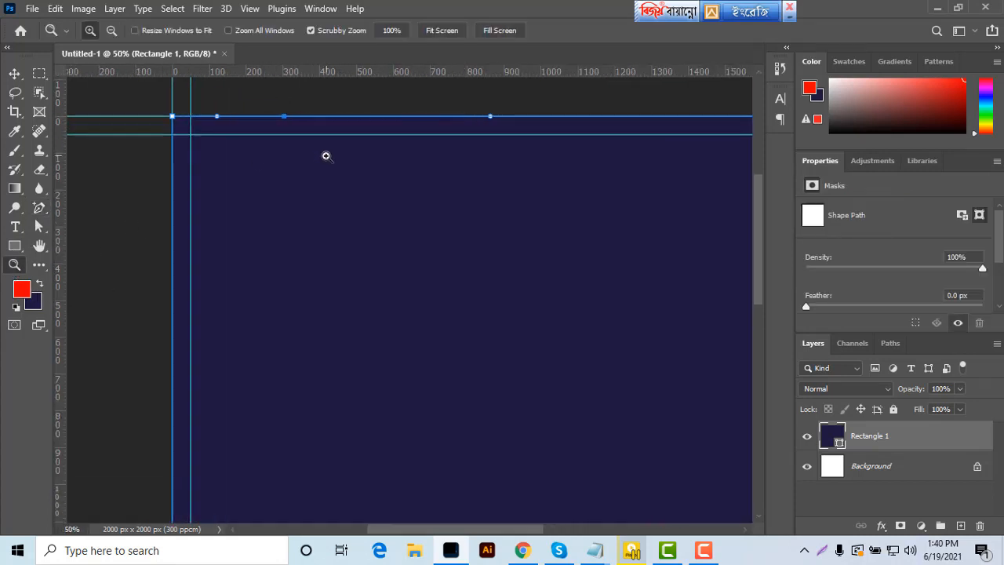
click(38, 228)
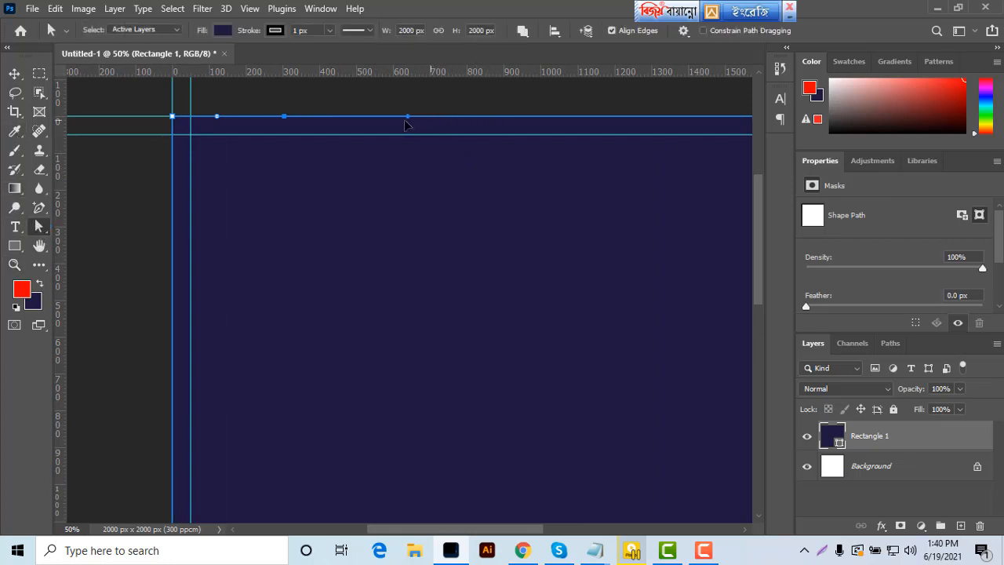
drag(405, 123, 361, 121)
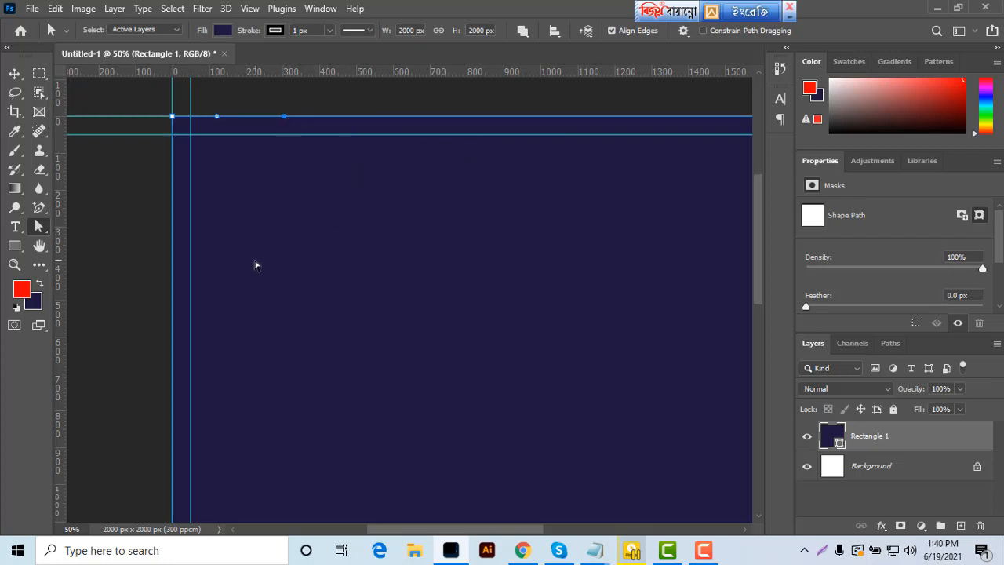
click(14, 265)
drag(281, 256, 251, 259)
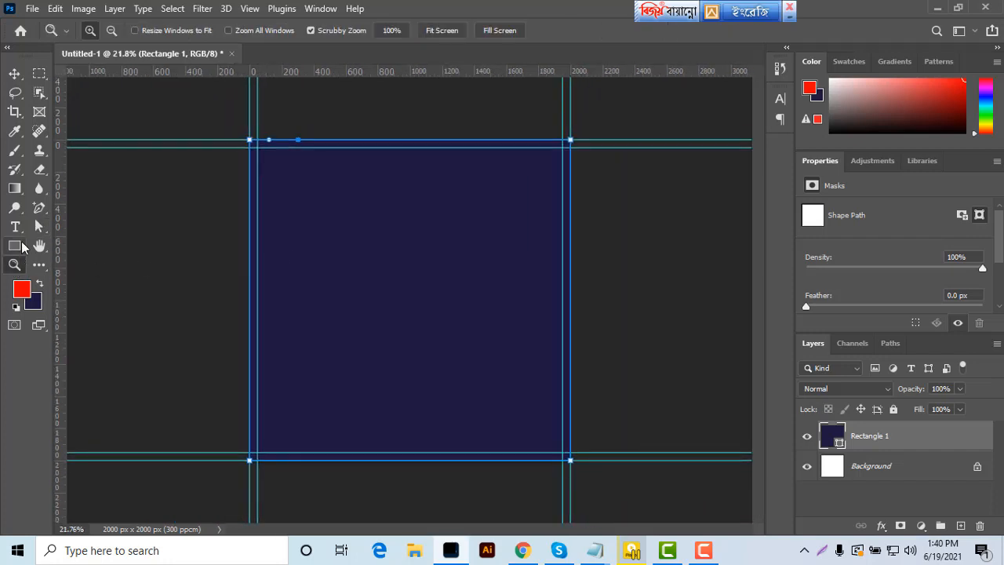
Add an anchor point about 1600 px down the navy rectangle's right edge and collapse its upper direction handle into the point
click(40, 212)
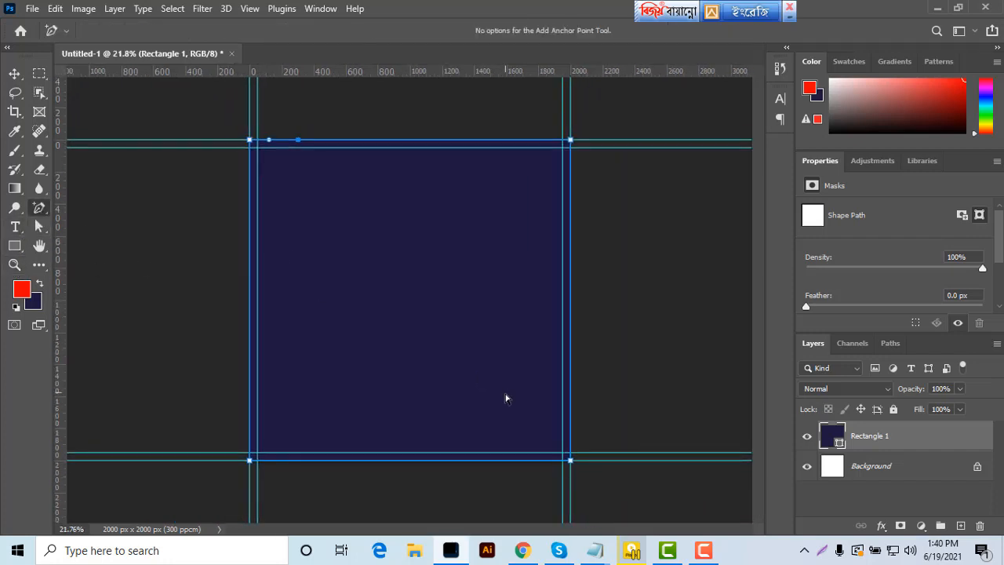
click(571, 401)
click(15, 264)
drag(469, 377, 667, 470)
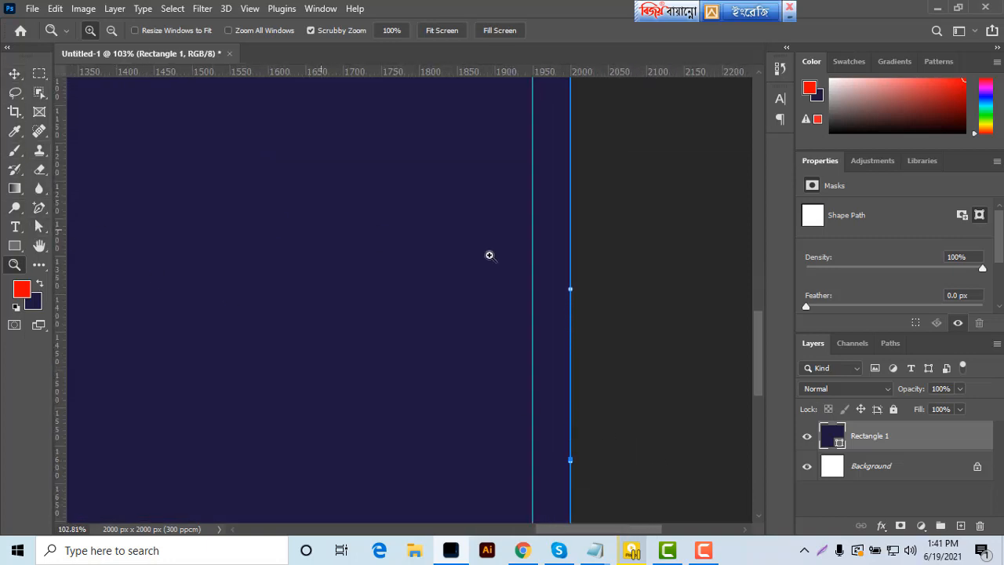
key(v)
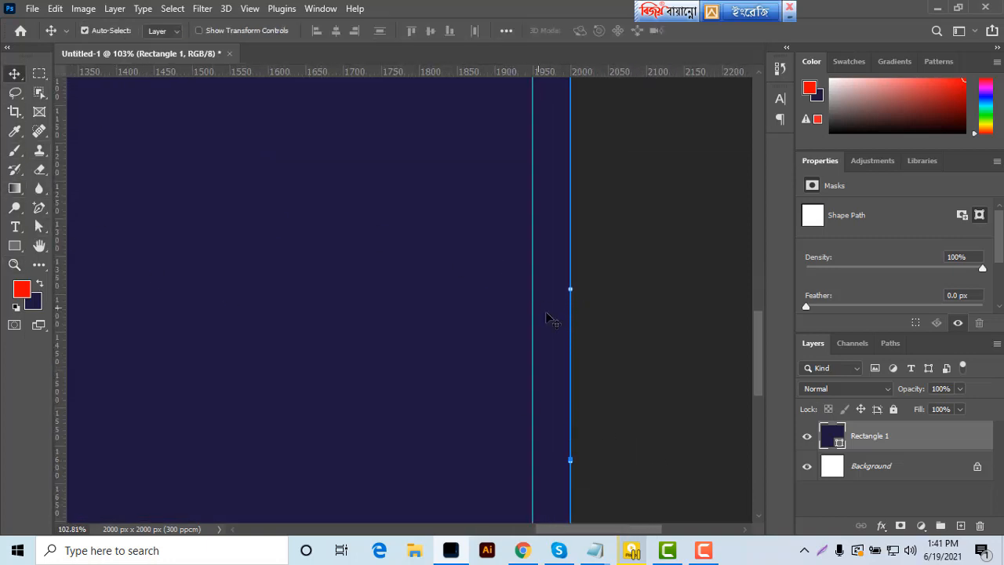
click(39, 226)
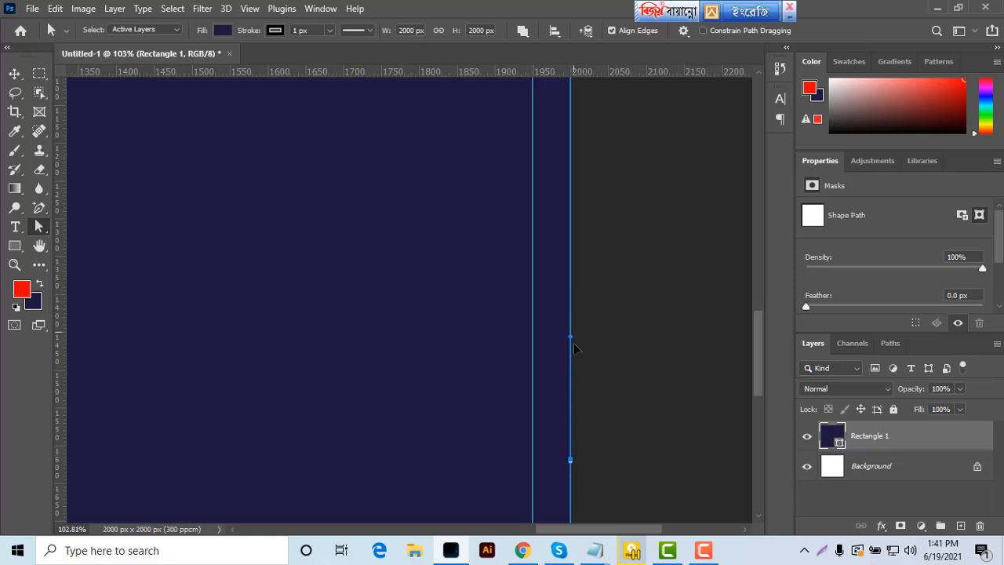
drag(575, 430, 577, 450)
click(15, 264)
drag(442, 280, 373, 390)
Move the navy shape's top-right corner point onto the new right-edge anchor point to form a diagonal edge, then deselect the shape
click(39, 226)
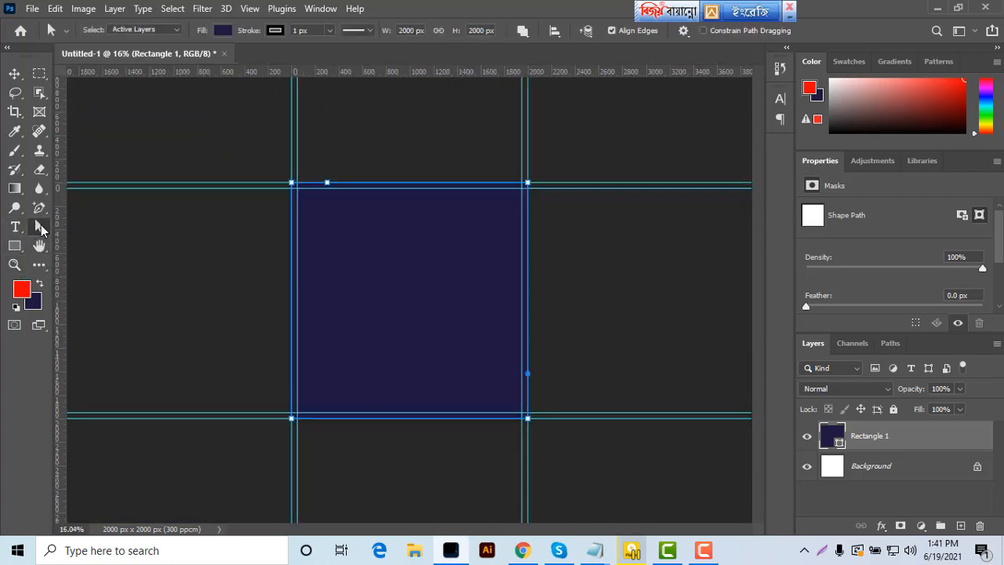
right_click(37, 226)
click(90, 239)
drag(505, 163, 654, 428)
key(z)
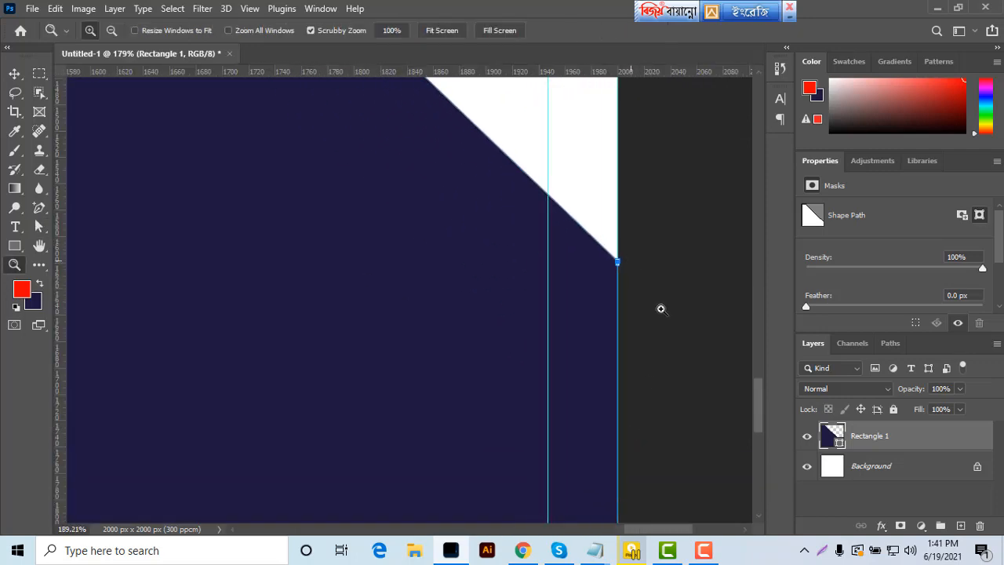
drag(644, 345, 505, 385)
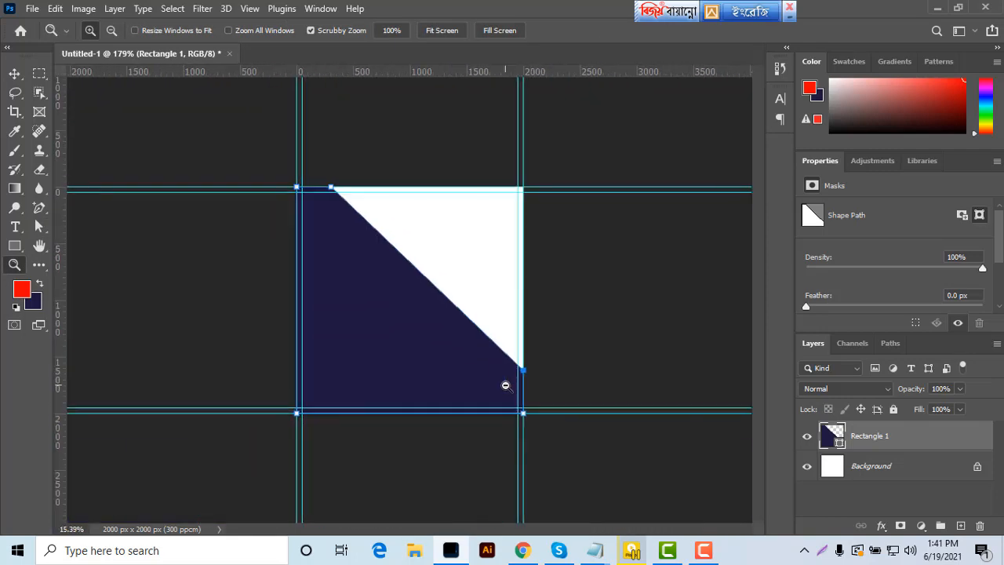
key(v)
click(596, 292)
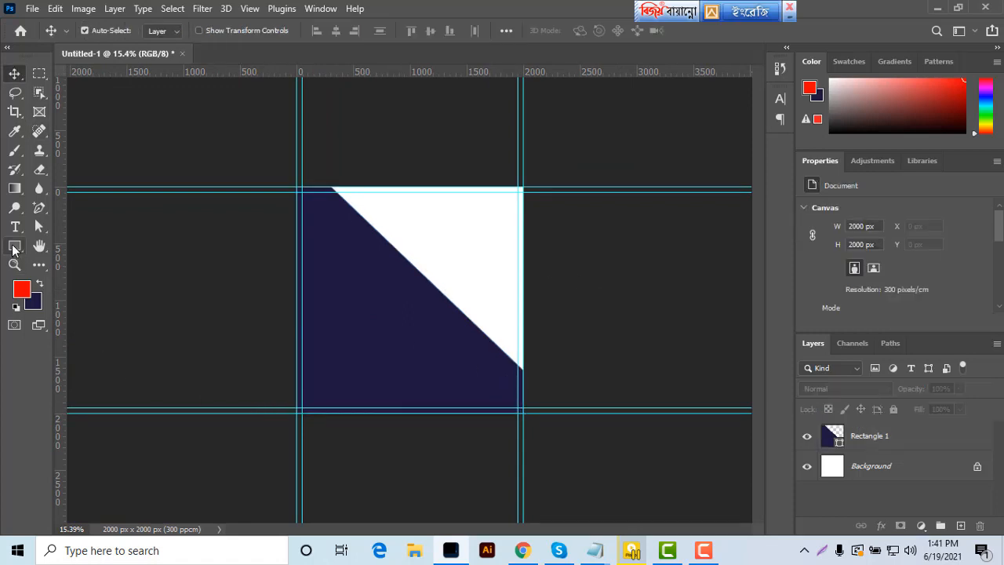
Draw a red rectangle about 1117 × 579 px over the lower diagonal edge and shift it slightly up and left
click(14, 246)
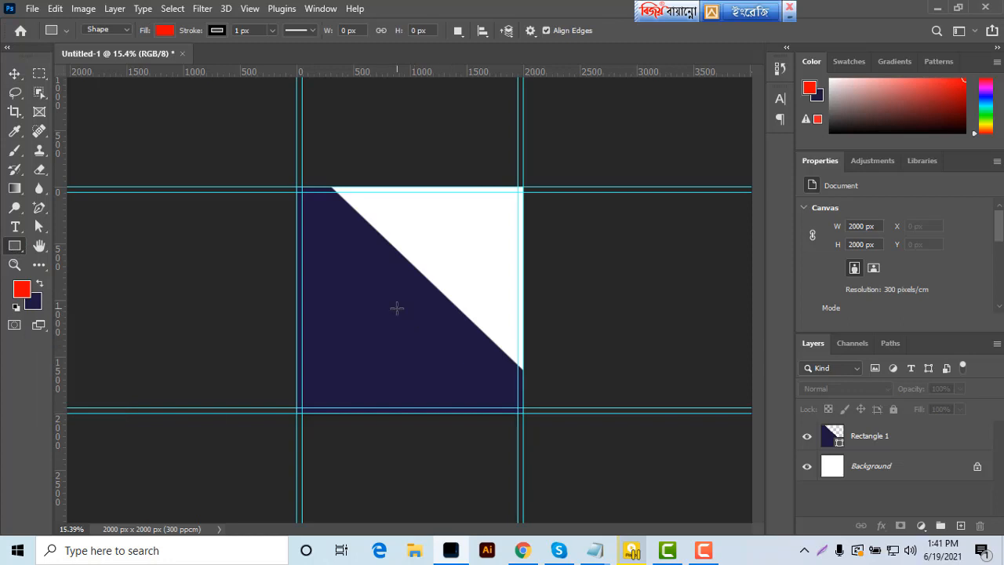
drag(397, 308, 523, 372)
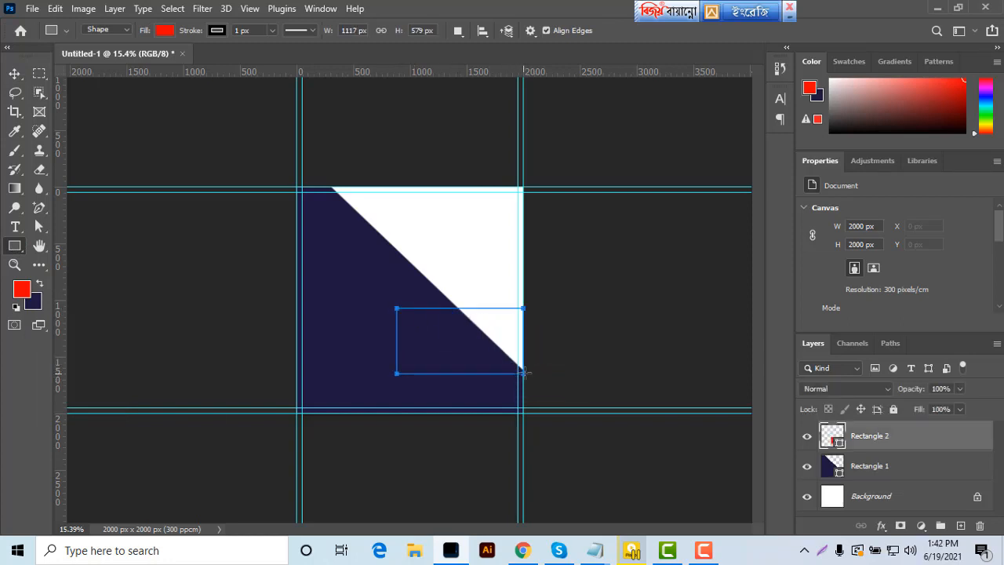
click(14, 74)
drag(422, 340, 416, 320)
Rotate the red rectangle to about 42.55° and place it along the diagonal edge at the canvas's right side
key(ctrl+t)
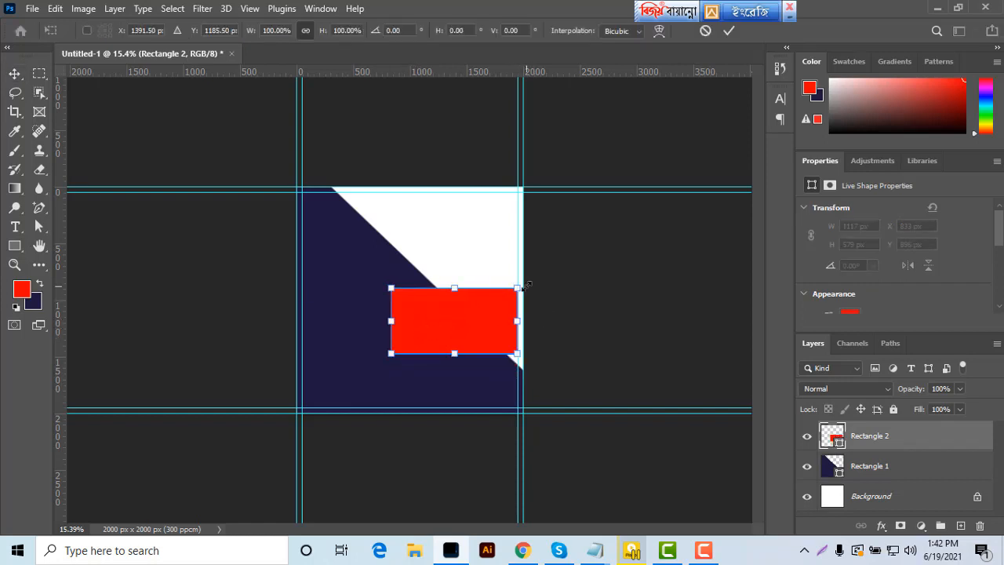
drag(526, 289, 528, 351)
drag(459, 329, 544, 416)
Shift the red rectangle right until its lowest corner meets the canvas's right edge, at about X 1175 px, Y 595 px
click(14, 265)
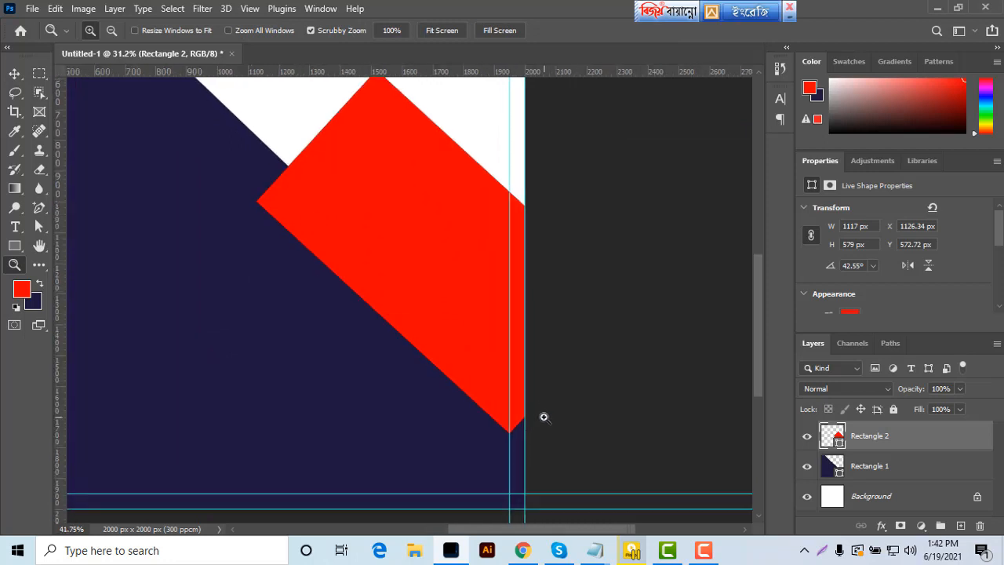
click(15, 73)
drag(430, 310, 445, 318)
key(Right)
key(Right)
key(Right)
key(Right)
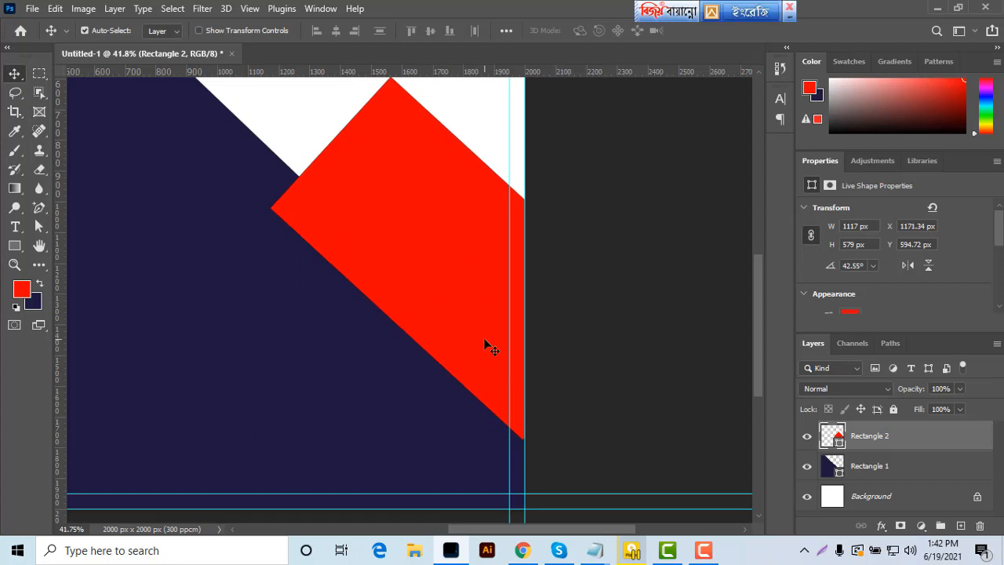
key(Right)
key(Right)
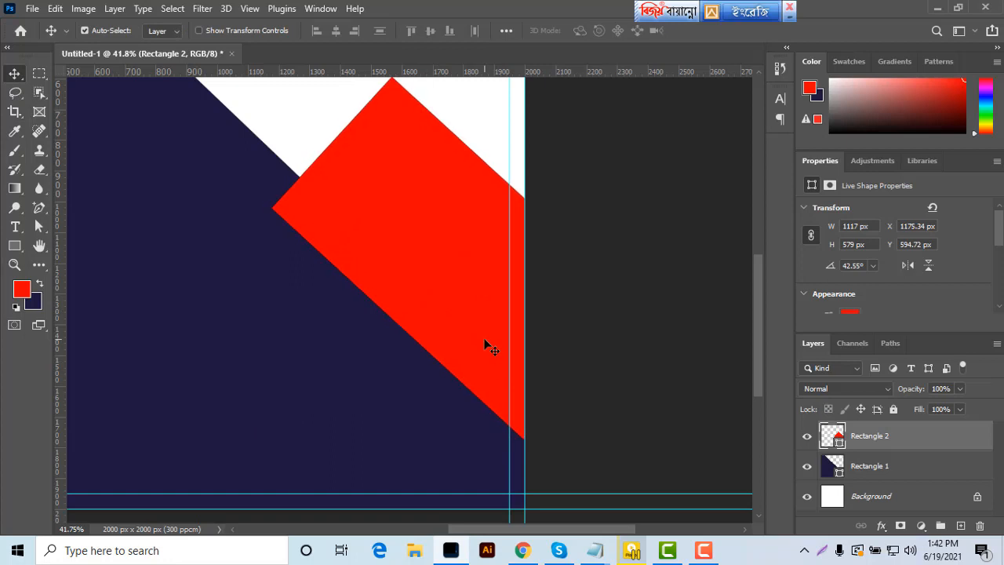
Move the red shape's outer right corner point onto the canvas's right edge so that side runs vertically
click(39, 227)
click(451, 232)
drag(644, 368, 528, 202)
click(471, 214)
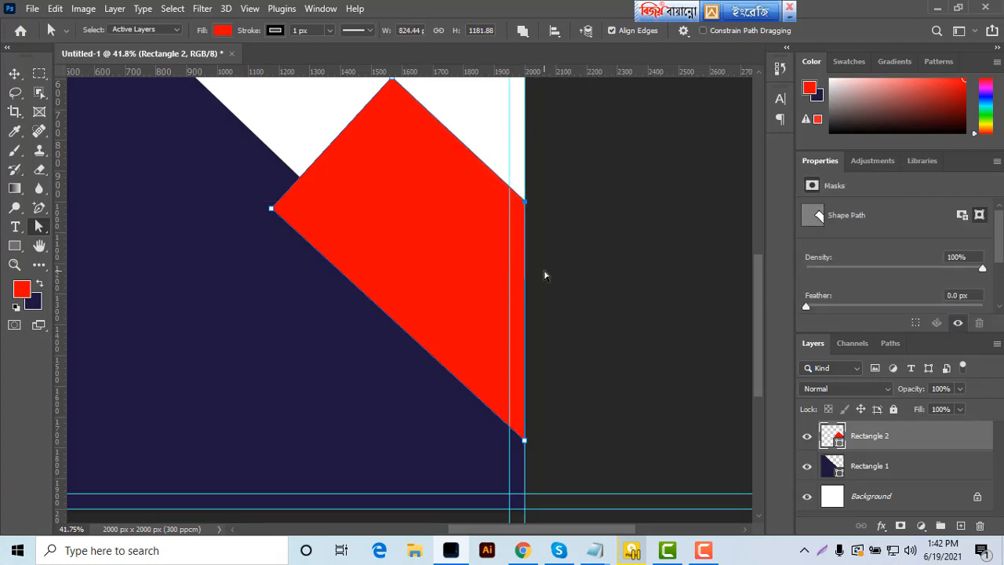
Draw a helper rectangle about 163 × 783 px alongside the red shape's vertical side and fill it with near-black
scroll(545, 275, up, 2)
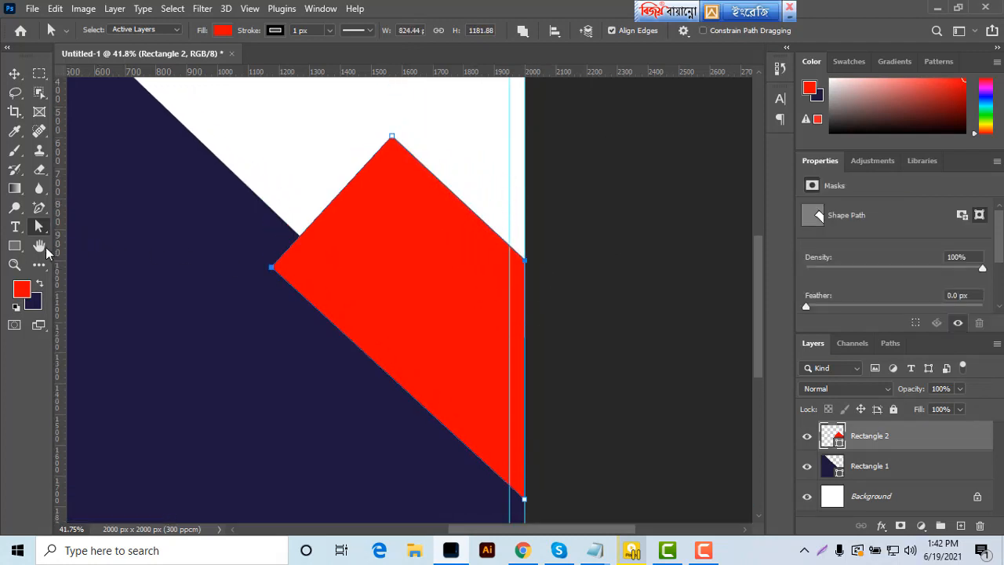
click(14, 245)
scroll(392, 274, down, 1)
drag(526, 224, 575, 464)
click(37, 285)
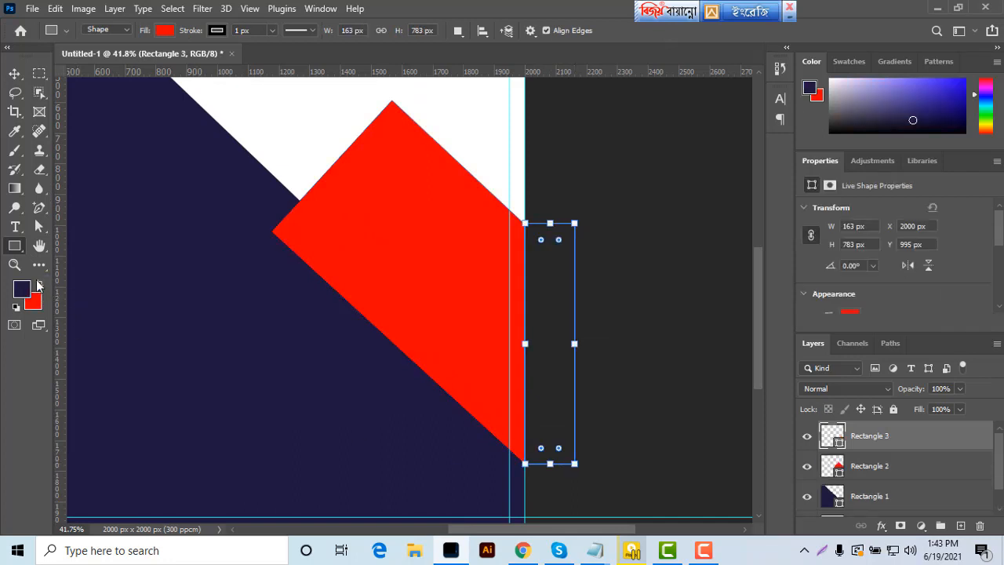
double_click(840, 443)
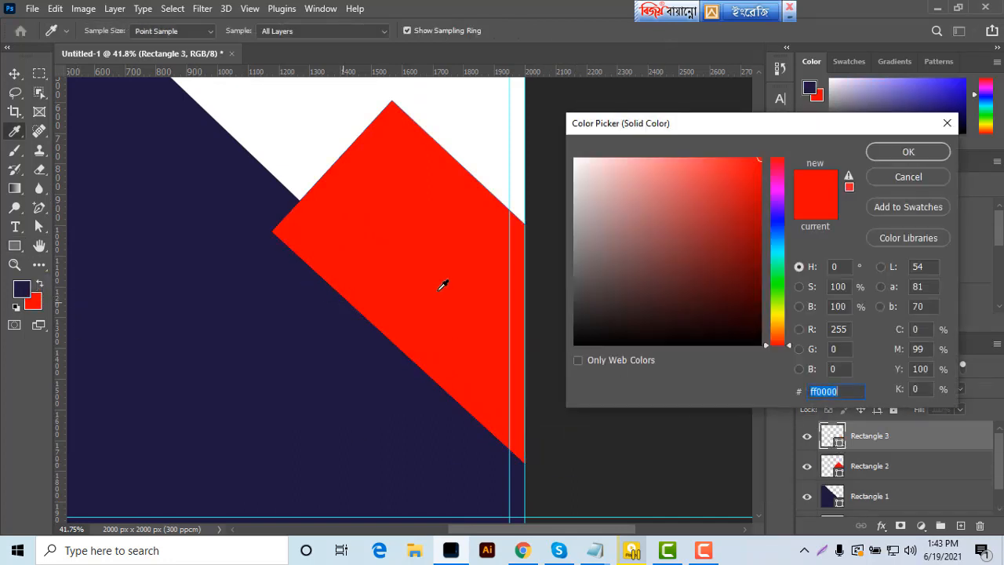
click(617, 337)
click(908, 153)
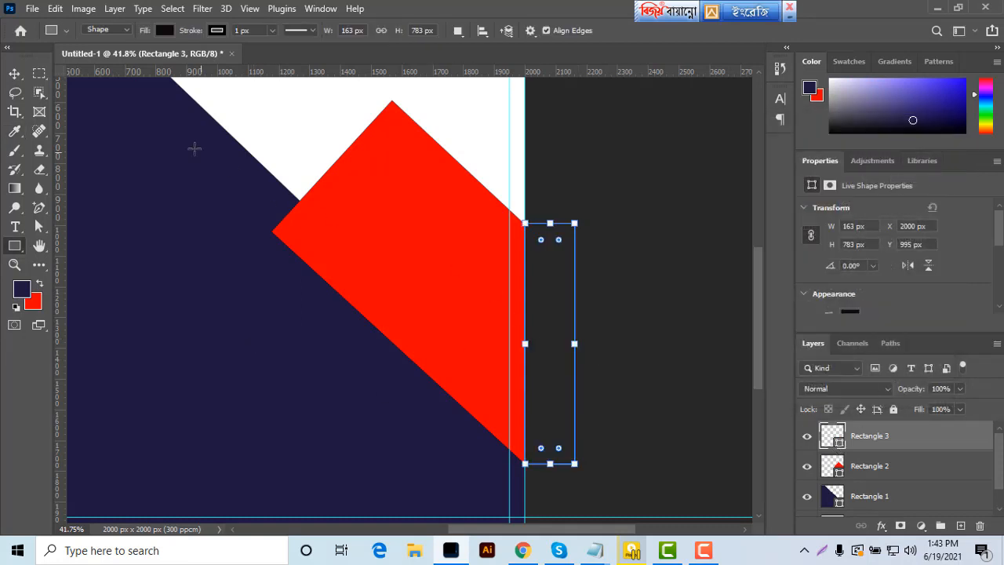
Move the black helper rectangle so its bottom-right corner meets the red shape's left corner point
click(14, 74)
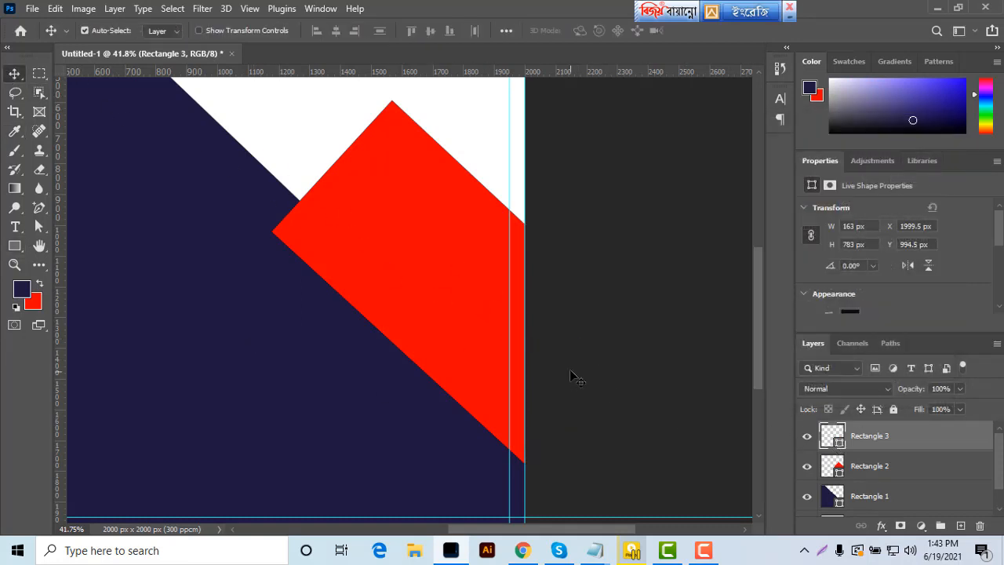
drag(541, 372, 227, 128)
scroll(190, 338, up, 1)
click(16, 266)
drag(265, 278, 428, 400)
click(14, 73)
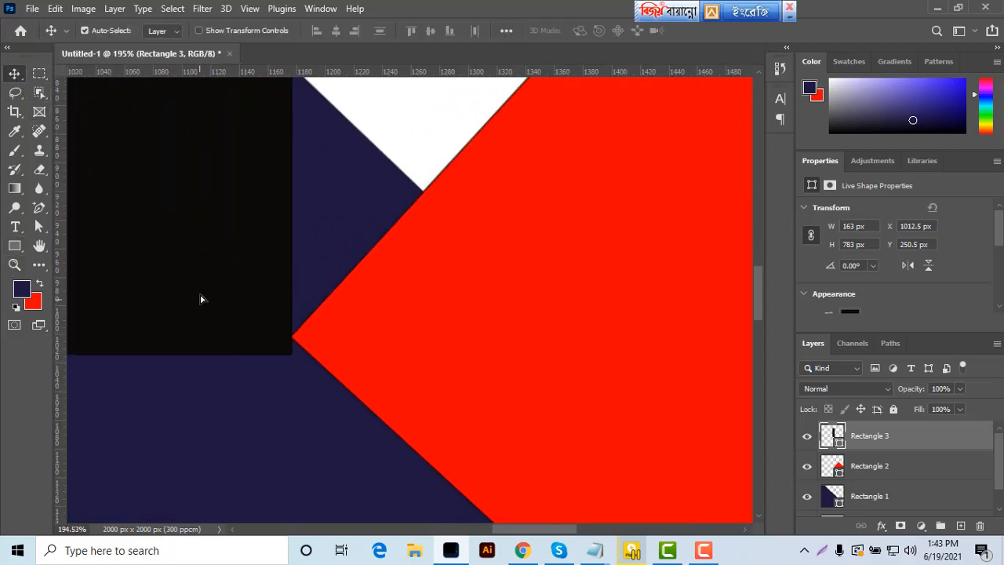
drag(201, 298, 202, 282)
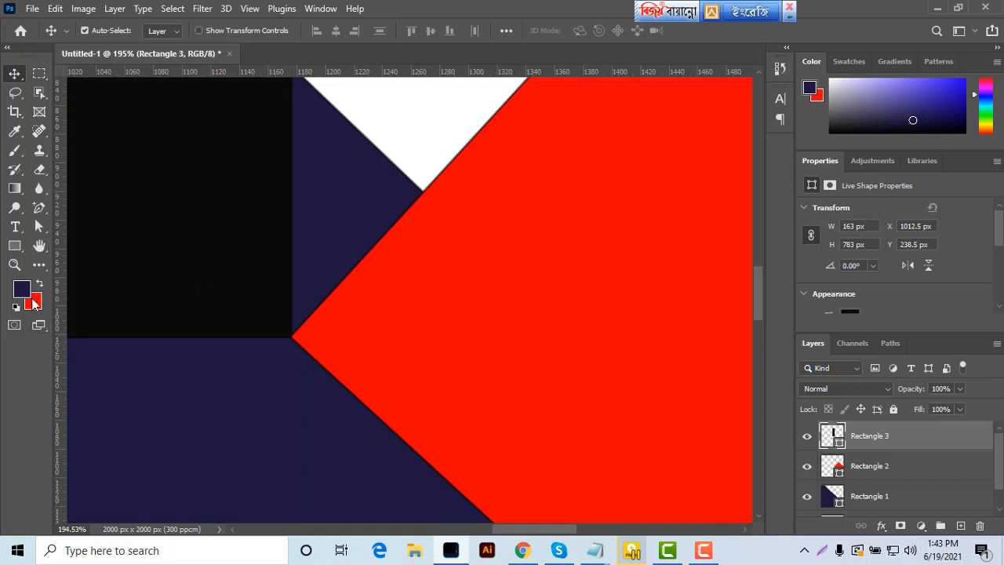
Move the red shape's top corner point to the black helper rectangle's top-right corner, forming a parallelogram
click(14, 267)
drag(520, 219, 417, 312)
scroll(624, 235, up, 3)
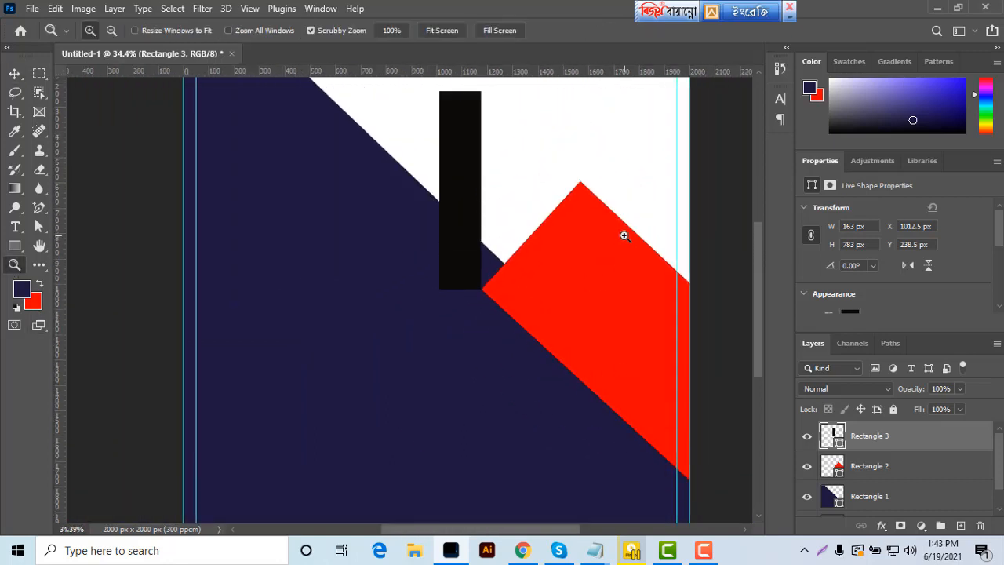
click(39, 226)
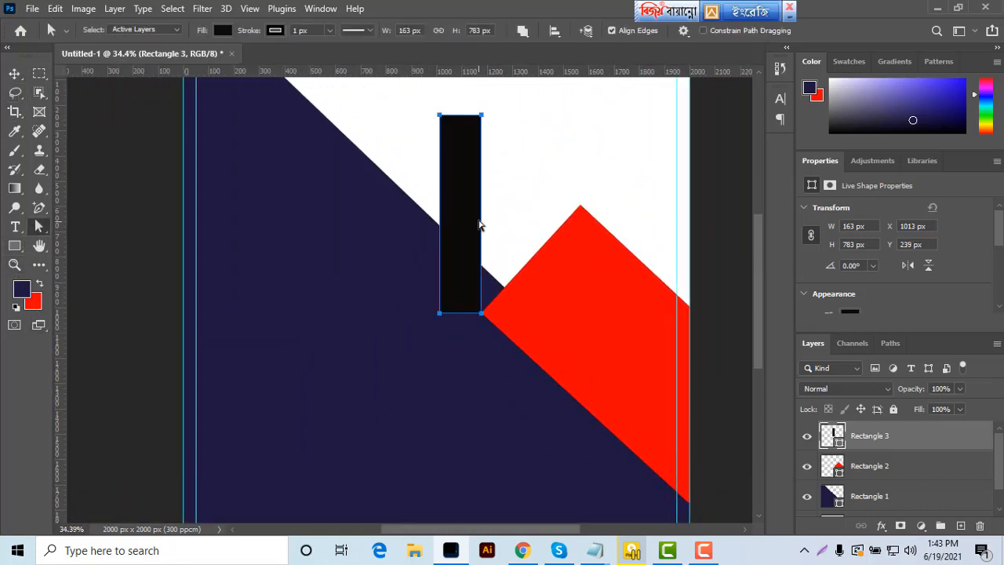
drag(565, 199, 481, 116)
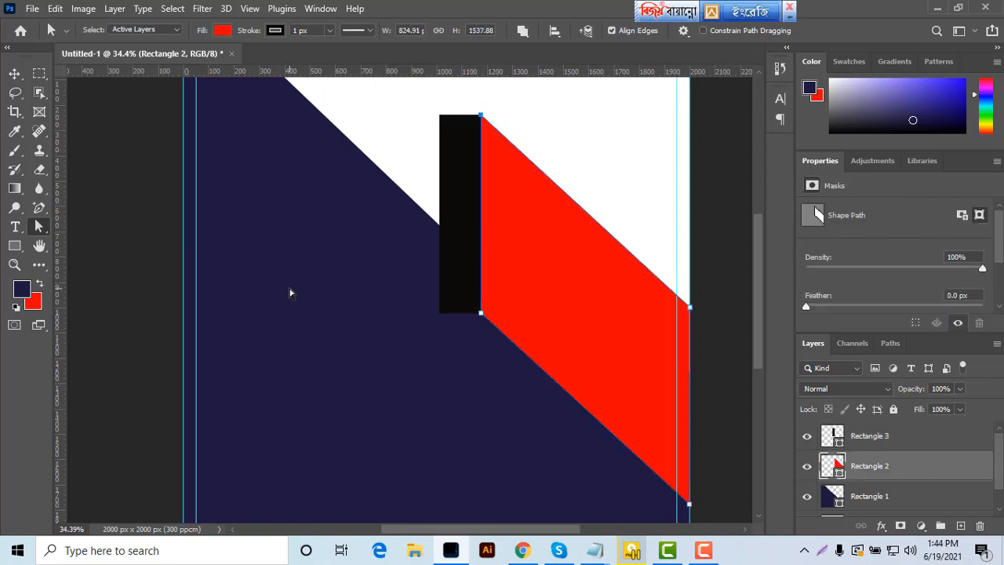
Delete the black helper rectangle's layer
click(14, 72)
click(451, 240)
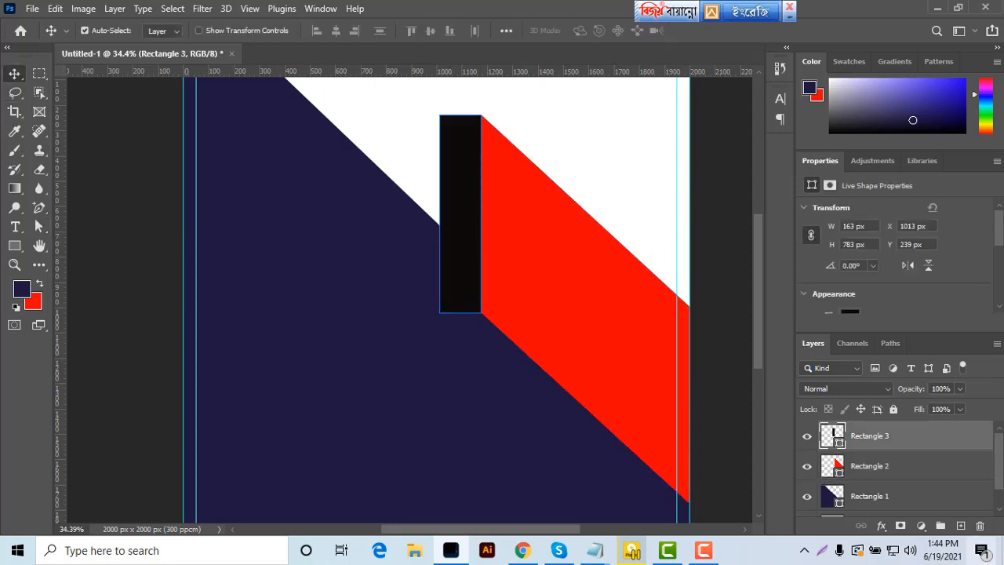
click(980, 526)
click(420, 216)
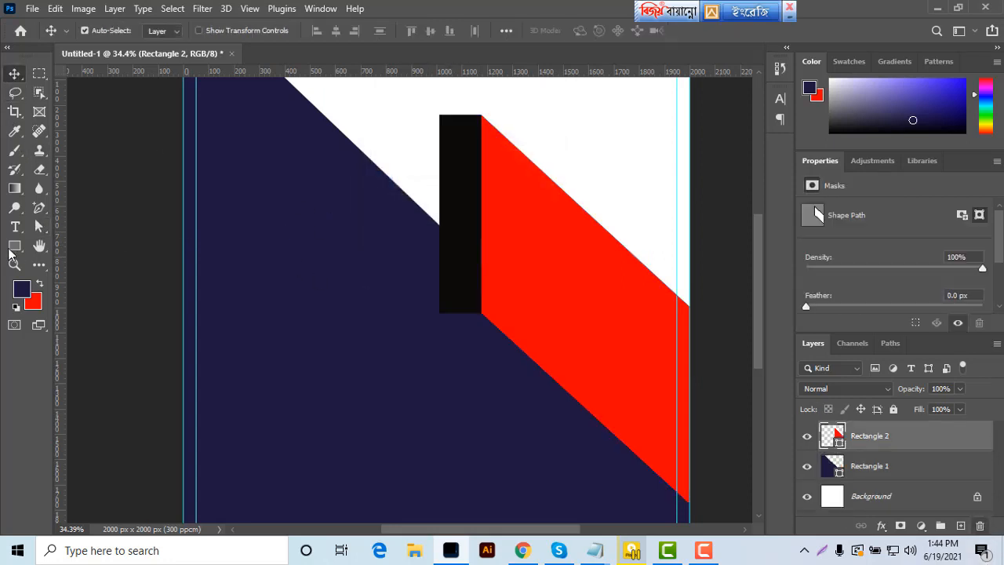
click(14, 246)
click(217, 31)
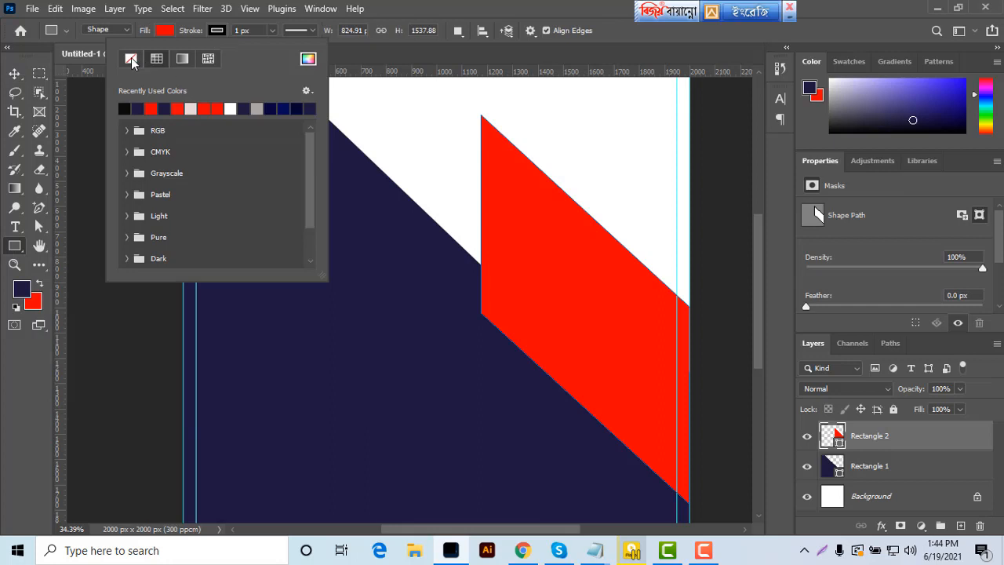
click(131, 60)
click(14, 73)
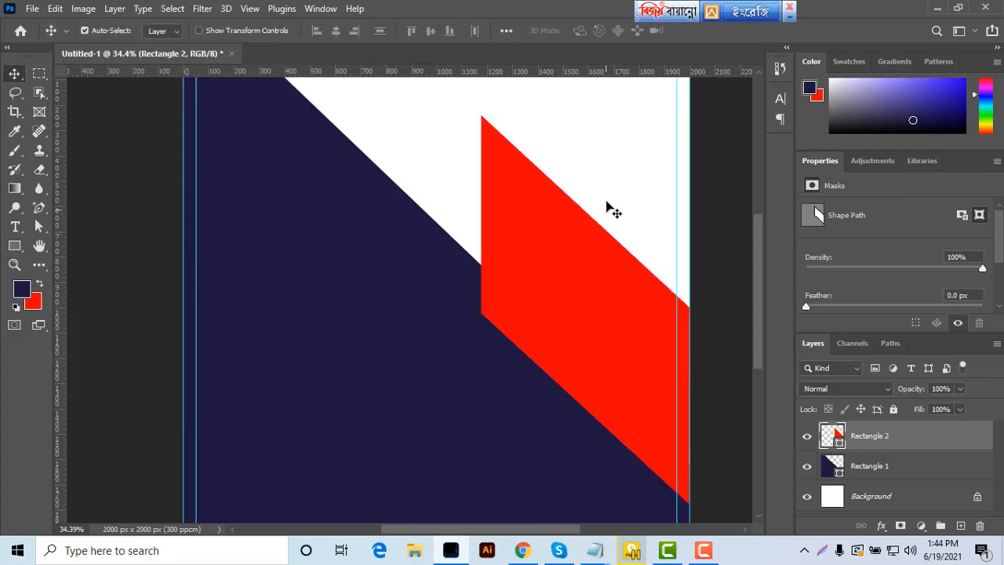
click(621, 188)
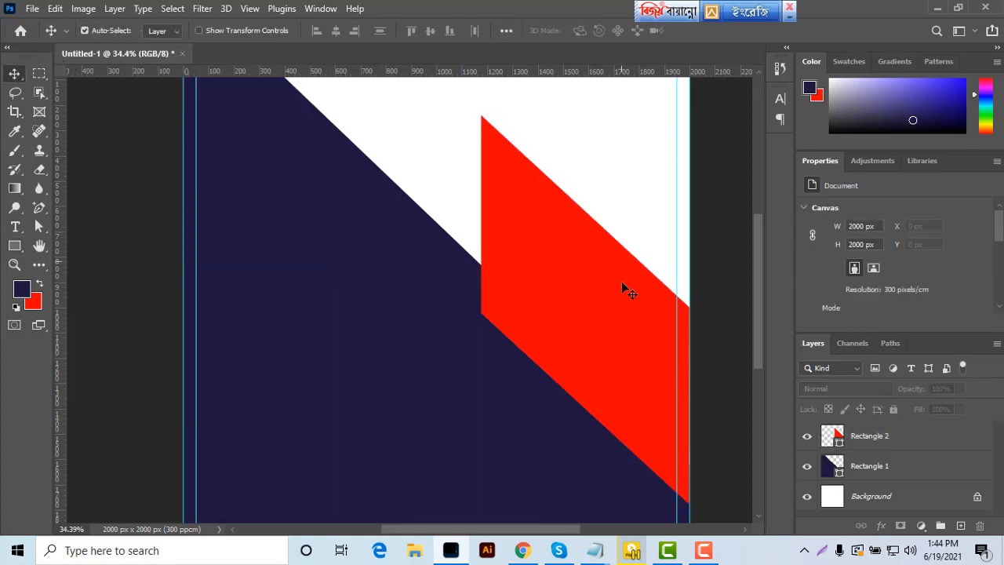
Duplicate the red parallelogram, scale the copy to about 60%, and place it against the canvas's right edge near the upper corner
click(14, 265)
drag(553, 173, 547, 370)
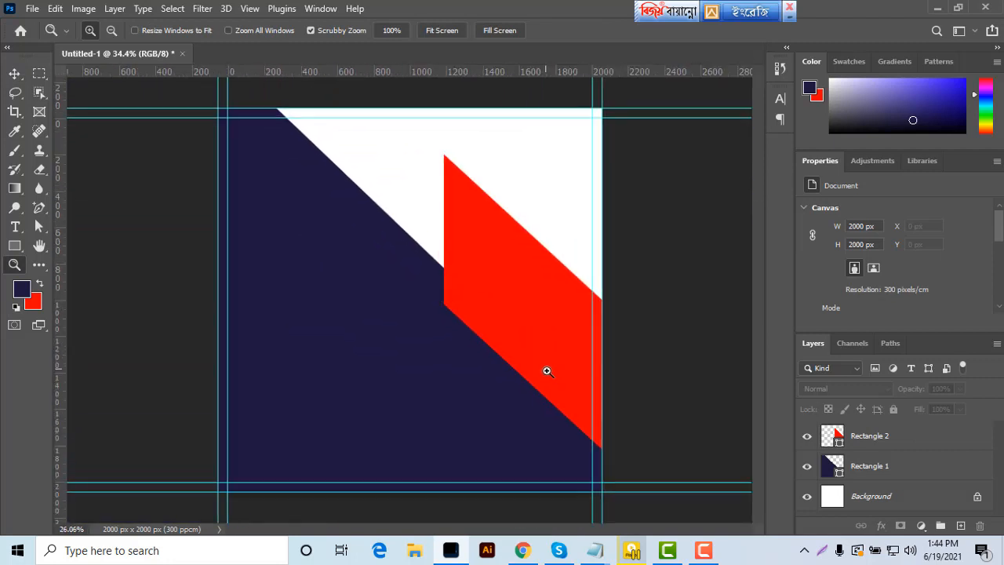
key(v)
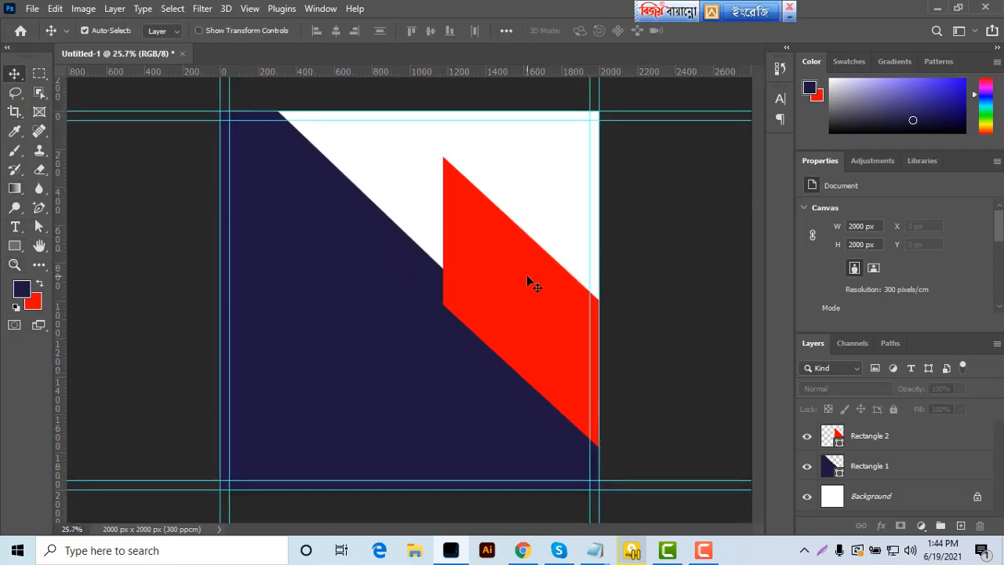
drag(523, 288, 535, 258)
key(ctrl+t)
drag(538, 120, 532, 235)
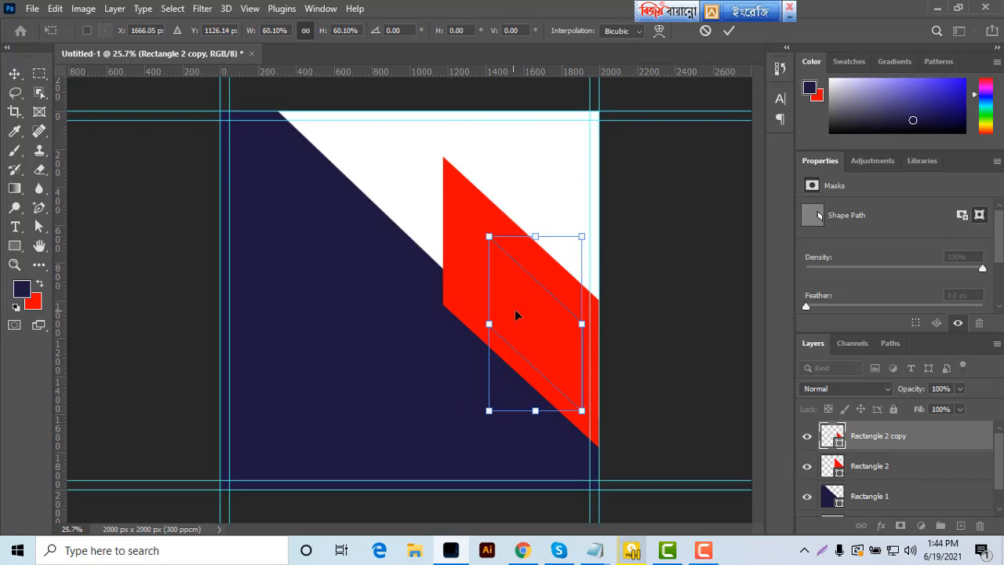
drag(514, 309, 536, 181)
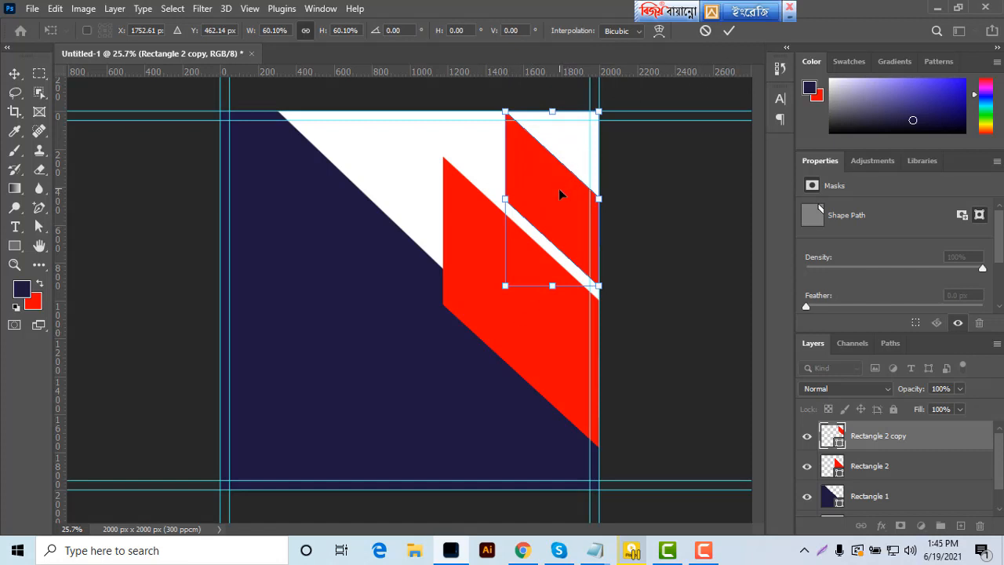
click(729, 29)
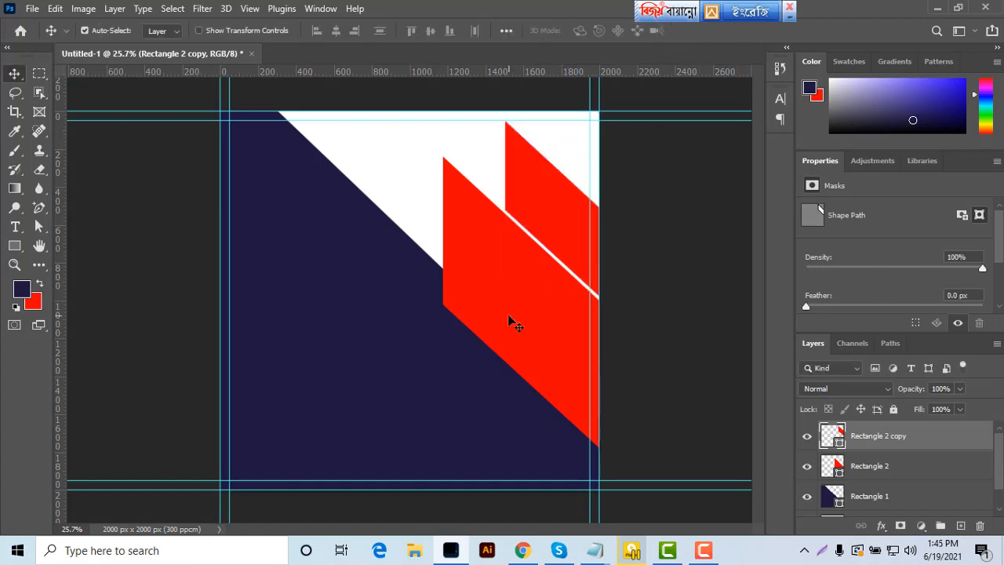
Resize the large red parallelogram to about 93.6% width and 82.3% height, aligning its right side with the inner vertical guide
click(508, 314)
key(ctrl+t)
drag(520, 160, 525, 208)
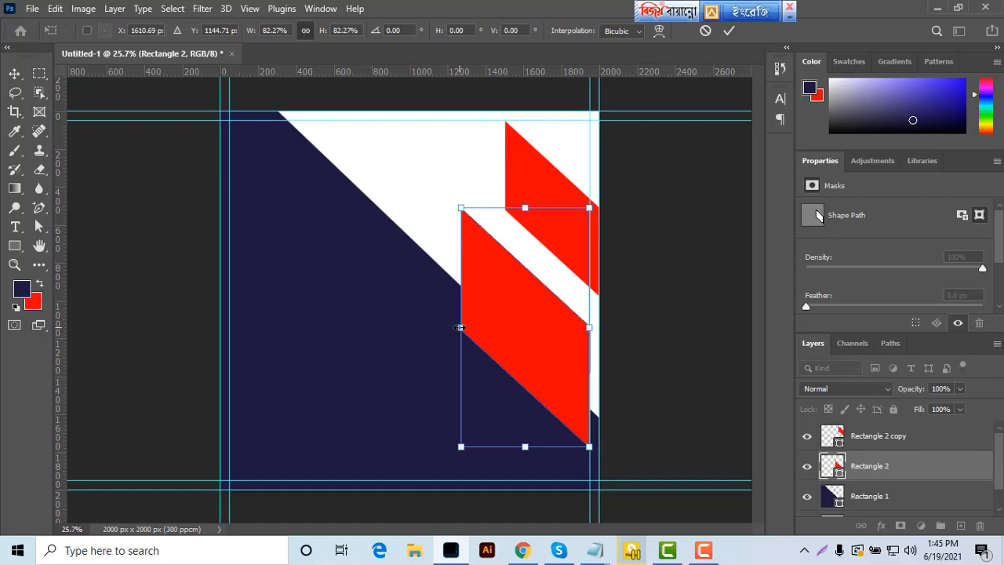
drag(460, 327, 452, 326)
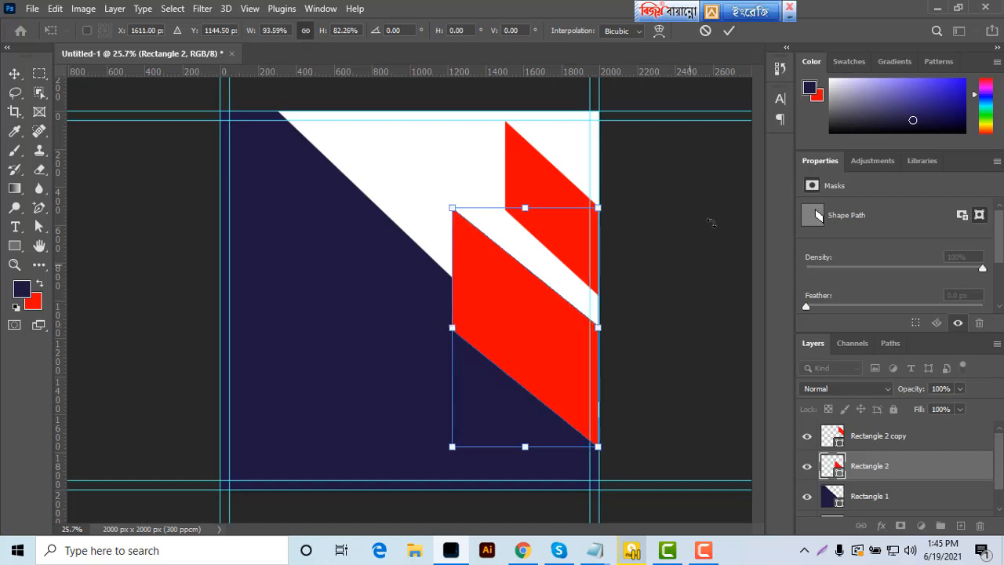
drag(514, 351, 504, 343)
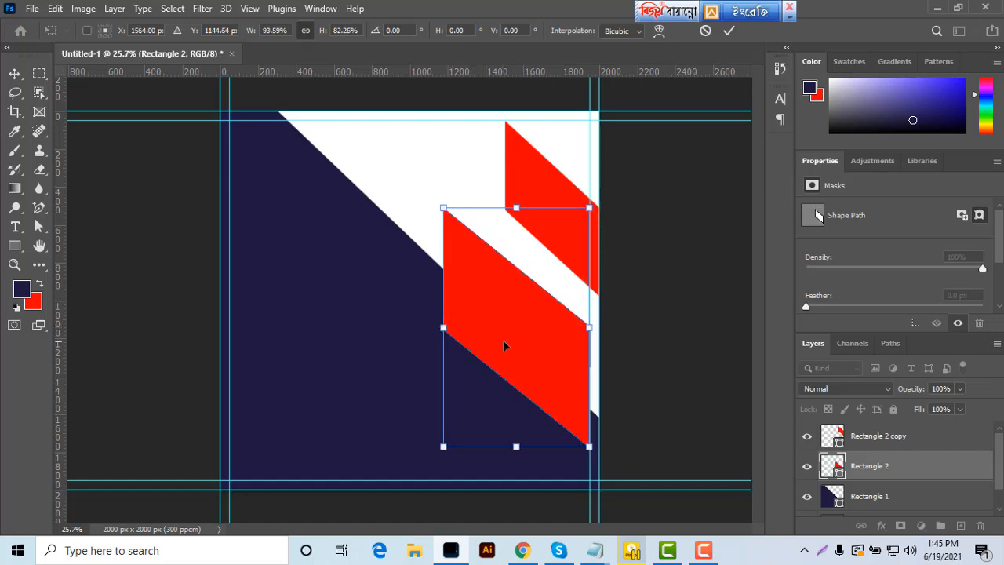
click(729, 31)
Move the small red parallelogram down so it overlaps the upper edge of the large one
click(564, 222)
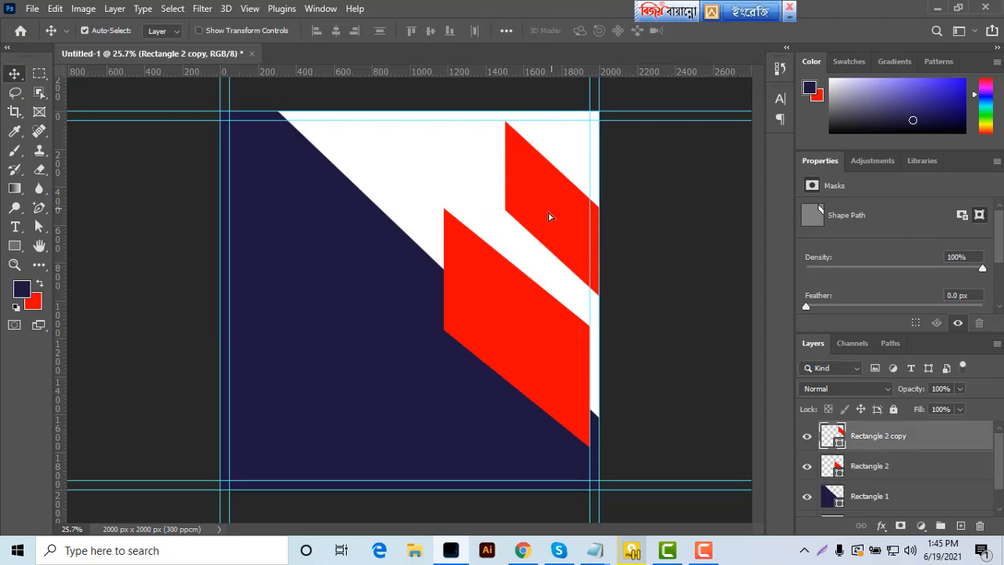
drag(549, 218, 556, 273)
click(467, 275)
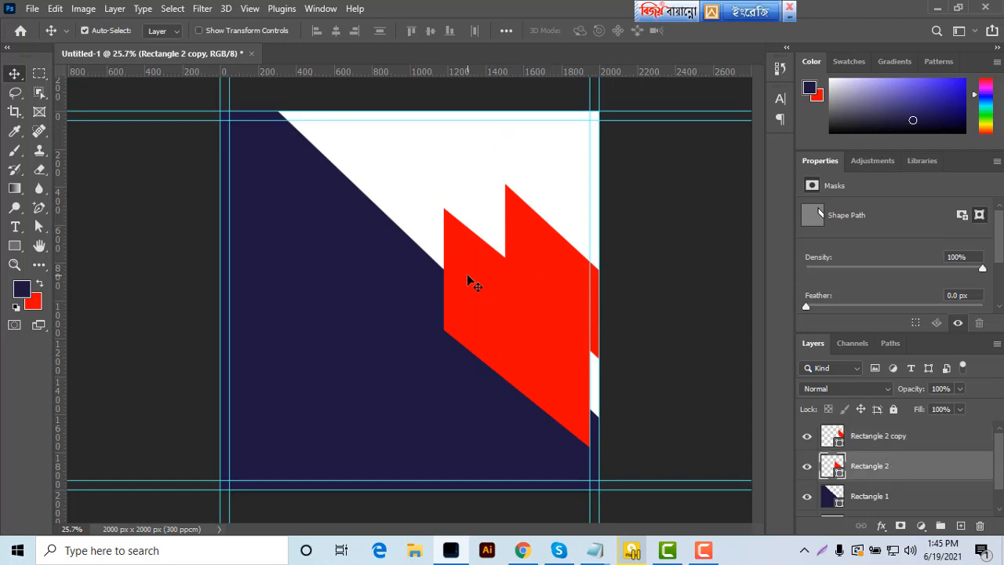
click(551, 253)
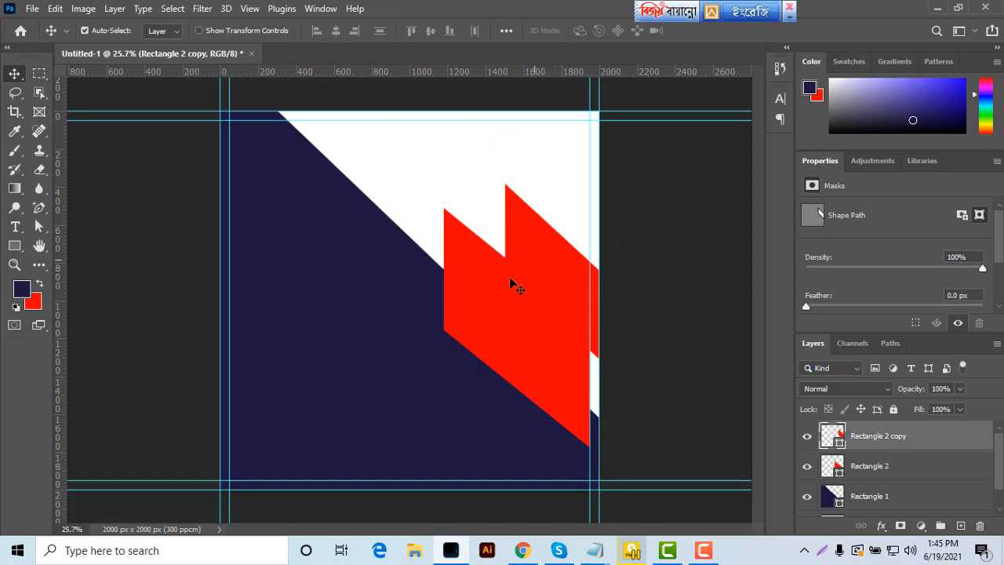
Recolour the large parallelogram to the greyish mauve #af9191
click(503, 291)
double_click(833, 466)
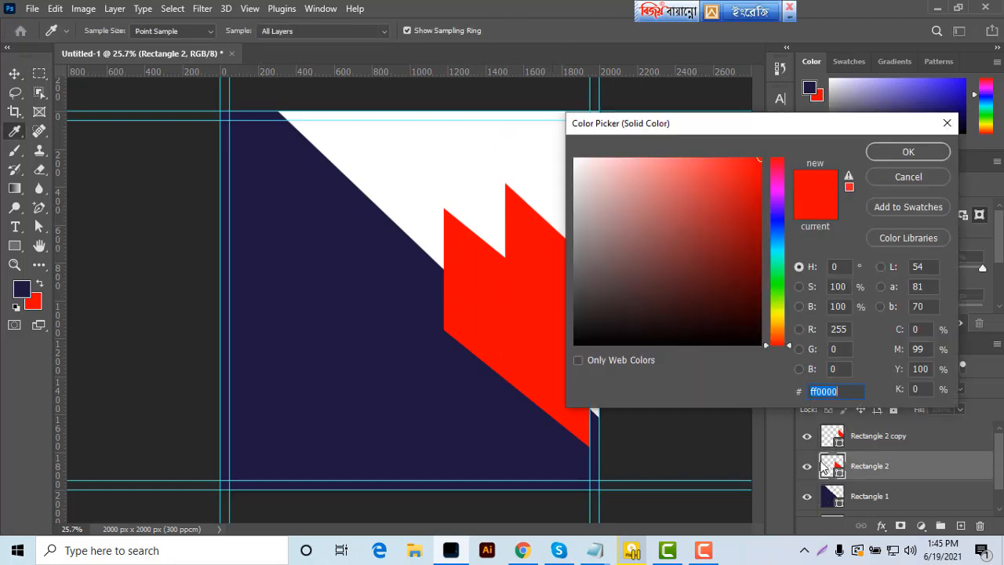
click(610, 228)
click(597, 219)
click(610, 226)
click(606, 217)
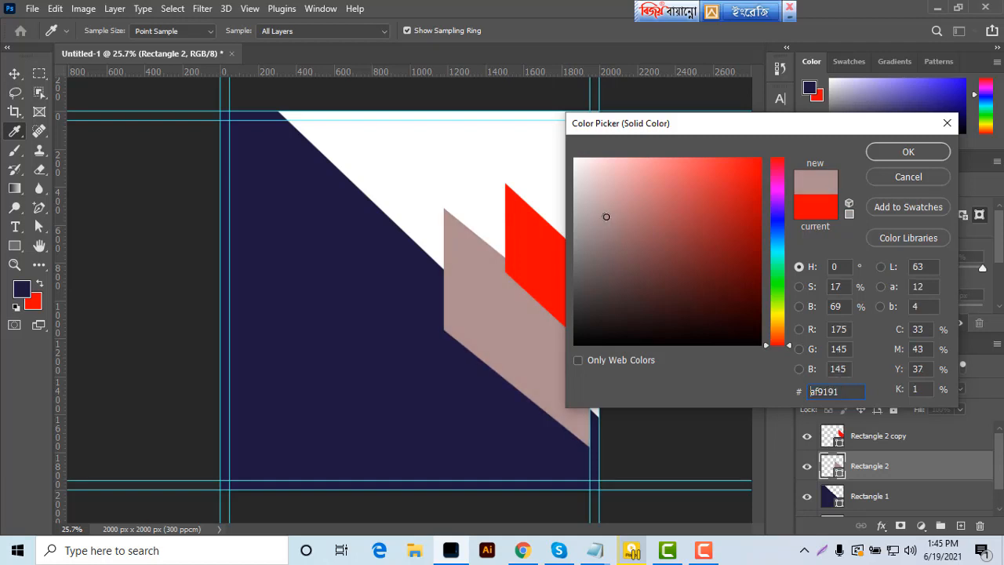
click(889, 153)
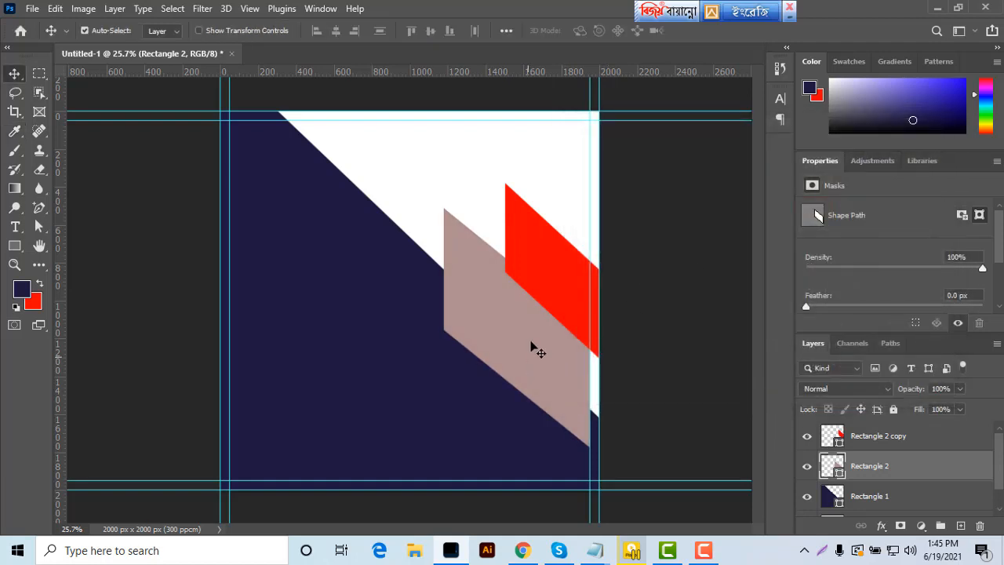
Transform the small red parallelogram so its slanted edges follow the mauve shape's slope, and reposition it overlapping the mauve shape's upper edge
drag(558, 292, 555, 253)
key(ctrl+t)
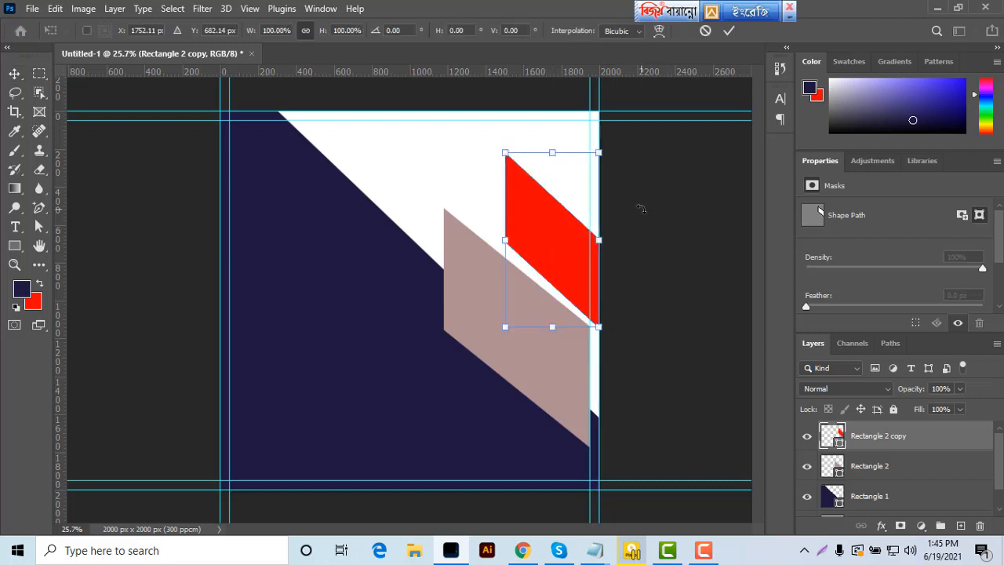
drag(628, 144, 628, 131)
click(728, 30)
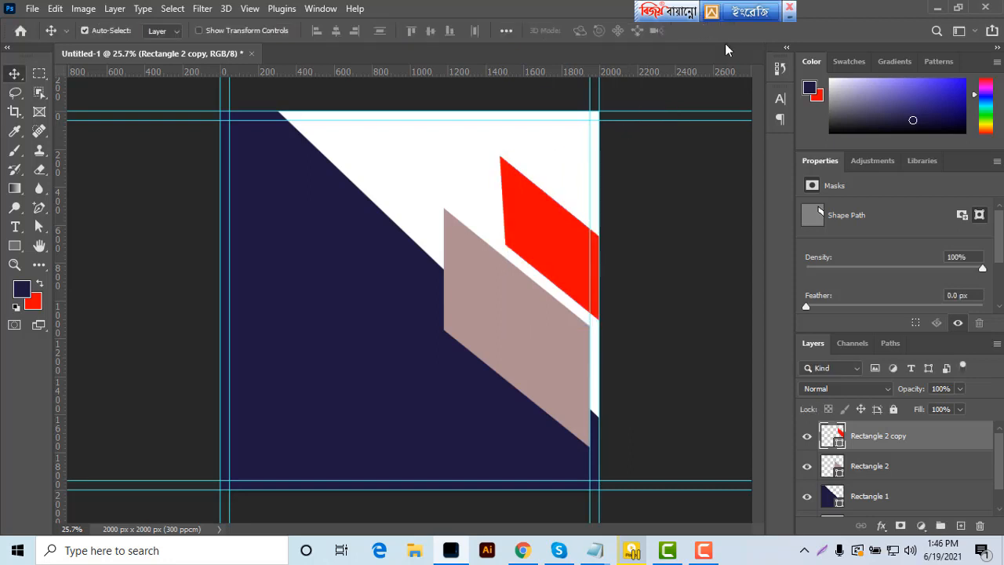
drag(548, 234, 553, 259)
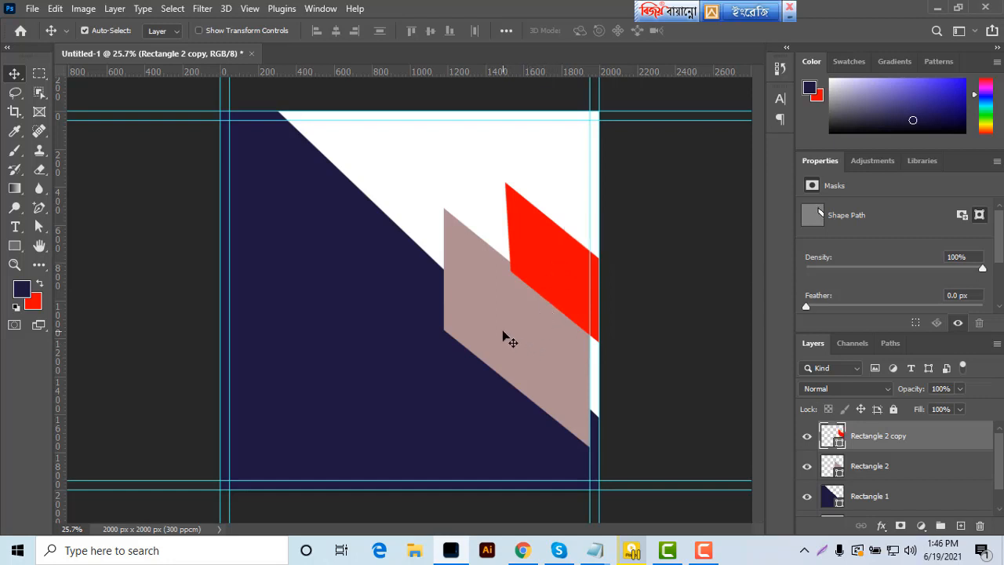
click(704, 550)
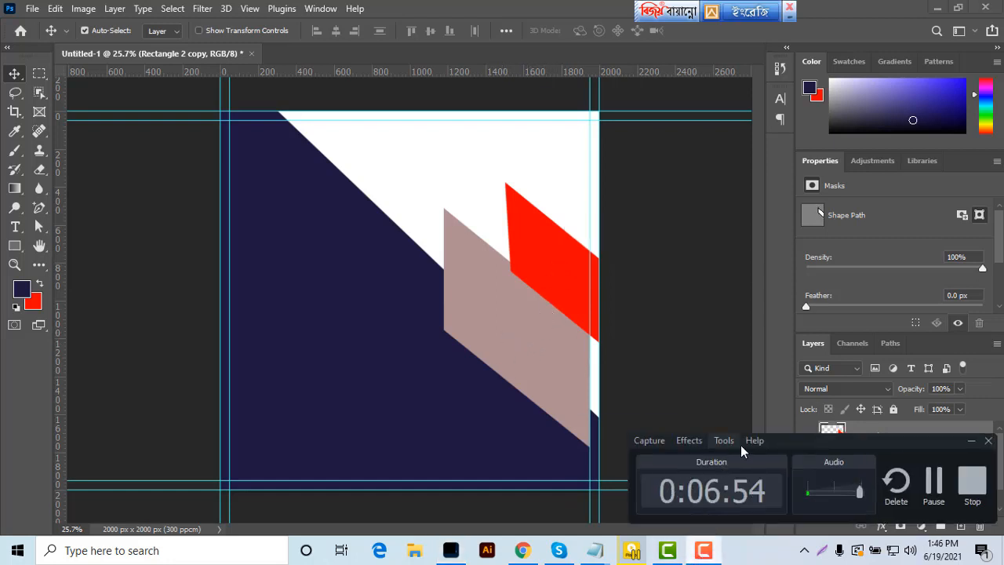
click(940, 486)
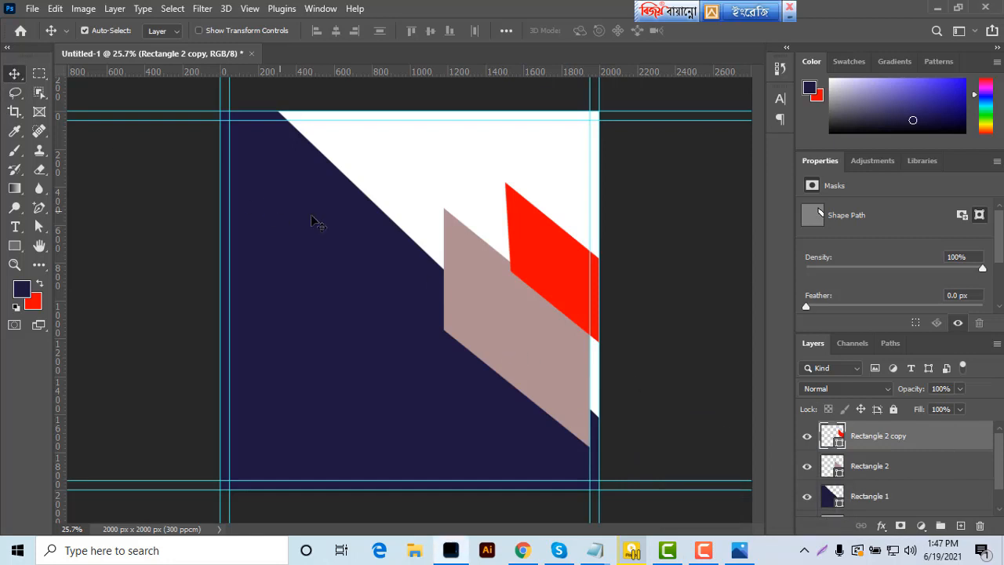
Enlarge the mauve parallelogram proportionally to about 950 × 1557 px and add a horizontal guide at its top corner
click(466, 312)
key(ctrl+t)
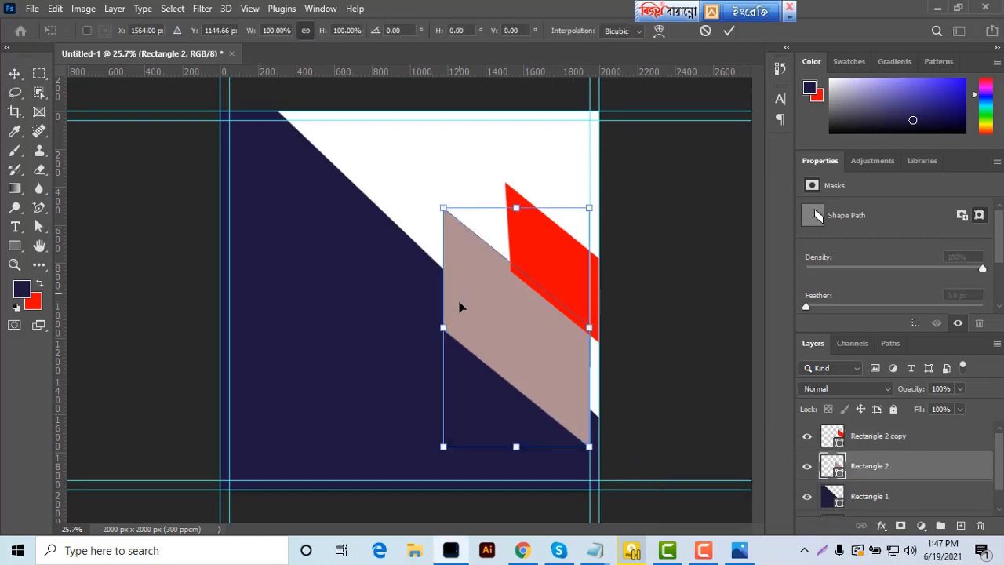
drag(444, 327, 415, 322)
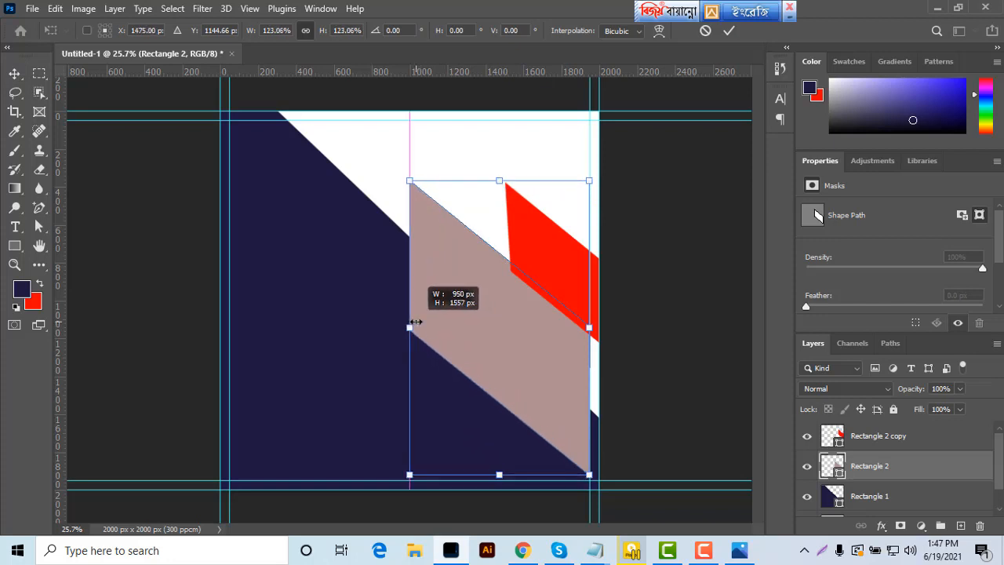
click(729, 30)
drag(361, 73, 365, 184)
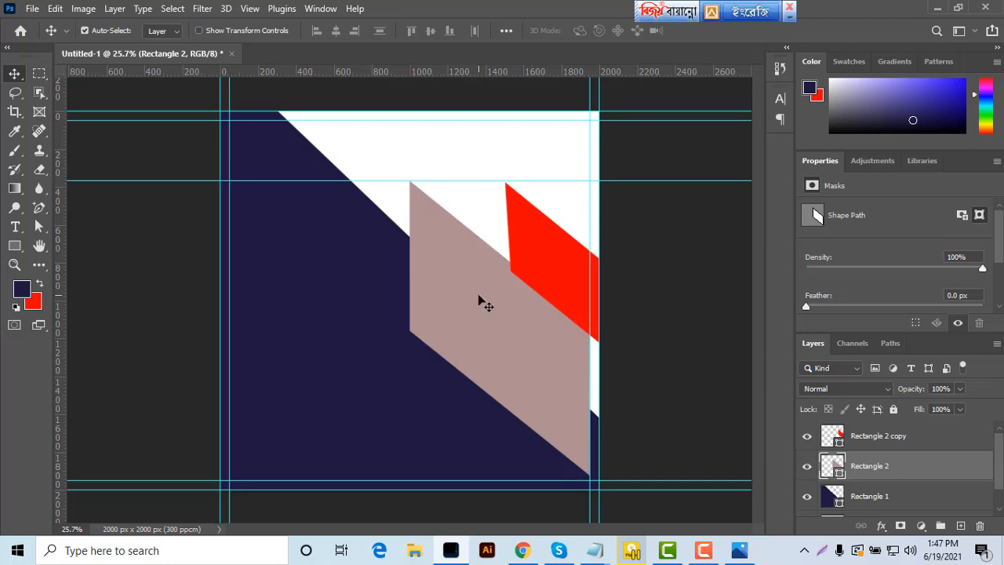
Enlarge the small red shape proportionally to about 579 × 937 px so its top corner reaches the horizontal guide
click(569, 271)
key(ctrl+t)
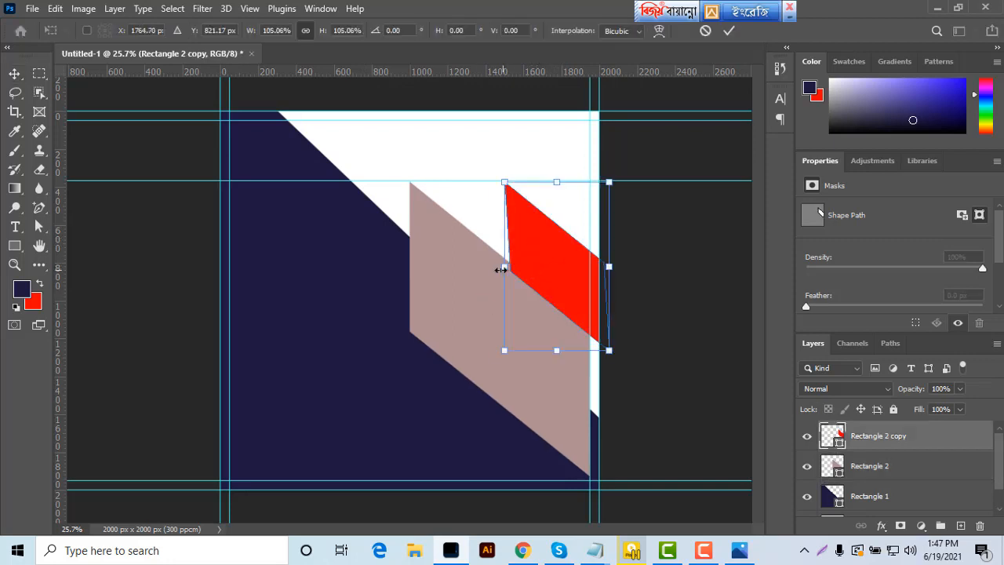
drag(504, 267, 496, 269)
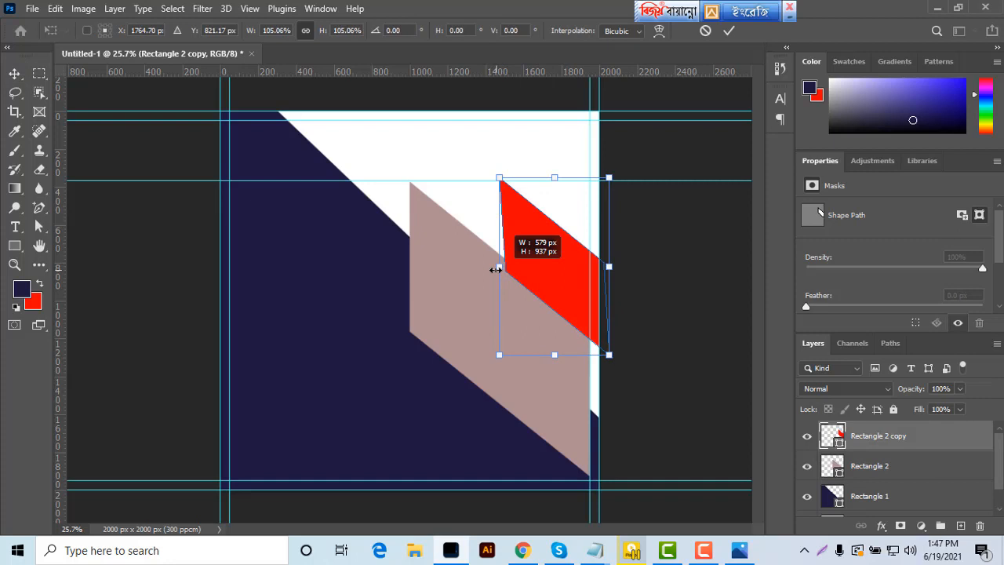
click(729, 30)
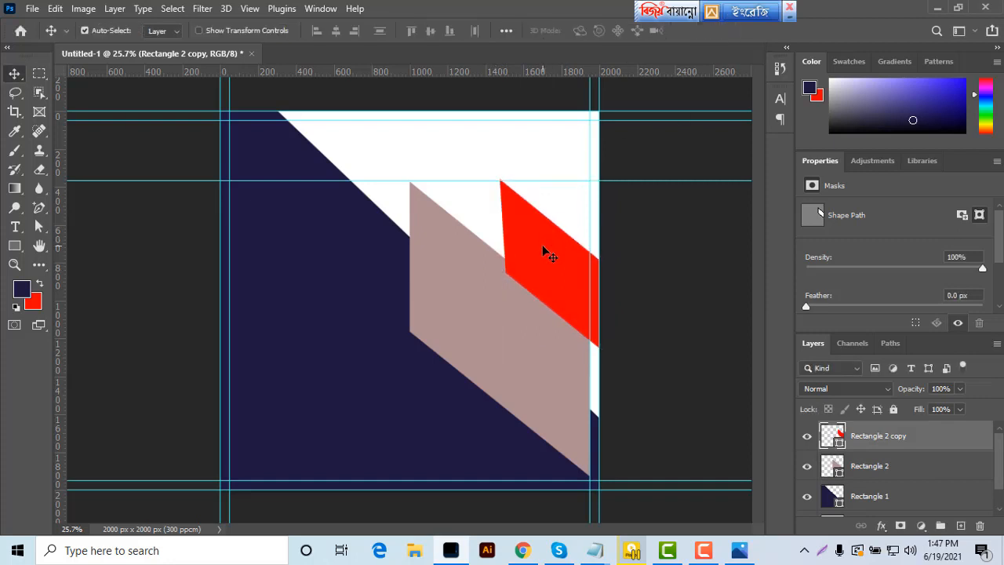
Nudge the mauve parallelogram straight up until its top corner sits well above the horizontal guide
click(514, 306)
key(Up)
key(Up)
key(Up)
key(Up)
key(Up)
key(Up)
key(Up)
key(Up)
key(Up)
key(Up)
key(Up)
key(Up)
key(Up)
key(Up)
key(Up)
key(Up)
key(Up)
key(Up)
key(Up)
key(Up)
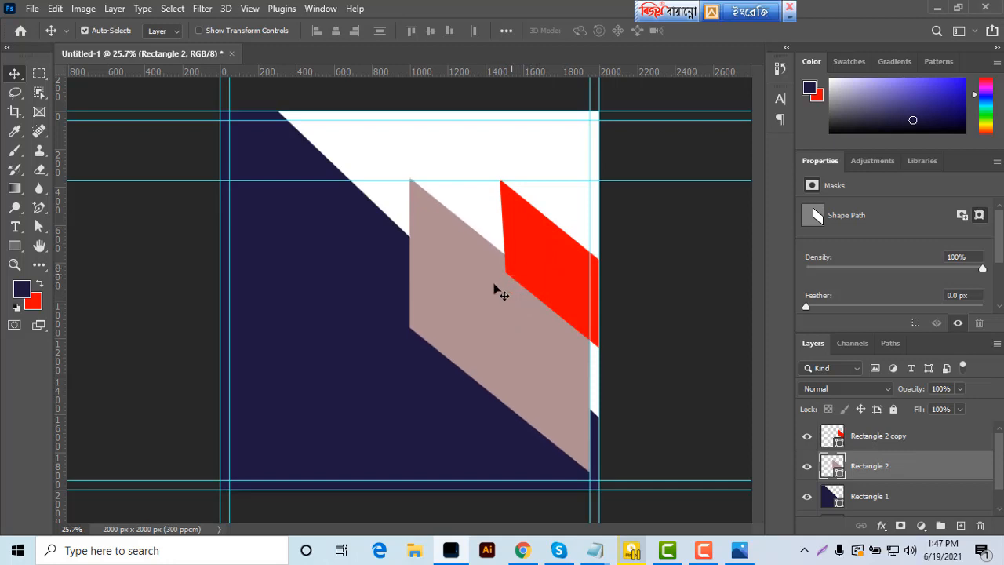
key(Up)
key(Up)
key(Up)
key(Up)
key(Up)
key(Up)
key(Up)
key(Up)
key(Up)
key(Up)
key(Up)
key(Up)
key(Up)
key(Up)
key(Up)
key(Up)
key(Up)
key(Up)
key(Up)
key(Up)
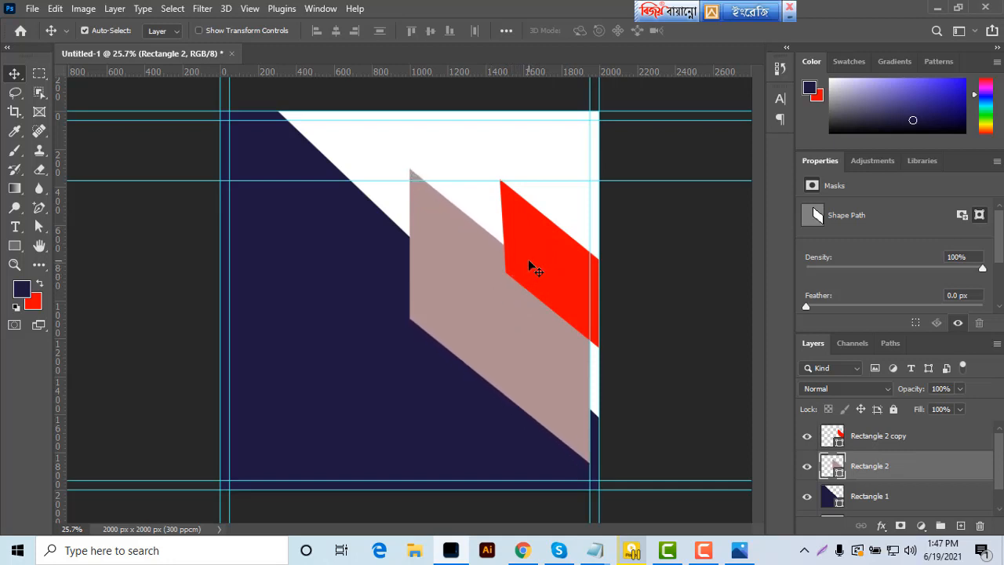
Nudge the small red shape up level with the mauve parallelogram's top corner and raise the horizontal guide to that height
click(531, 257)
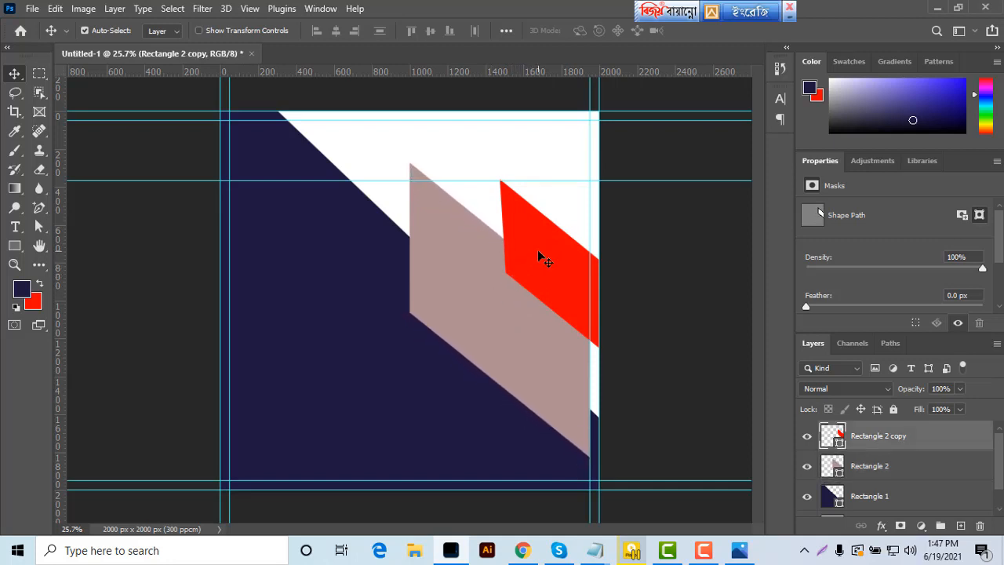
key(Up)
key(Up)
key(Up)
key(Up)
key(Up)
key(Up)
key(Up)
key(Up)
key(Up)
key(Up)
key(Up)
key(Up)
key(Up)
key(Up)
key(Up)
key(Up)
key(Up)
key(Up)
key(Up)
key(Up)
key(Up)
key(Up)
key(Up)
key(Up)
key(Up)
key(Up)
key(Up)
key(Up)
key(Up)
key(Up)
key(Up)
key(Up)
key(Up)
key(Up)
key(Up)
key(Up)
key(Up)
key(Up)
key(Up)
key(Up)
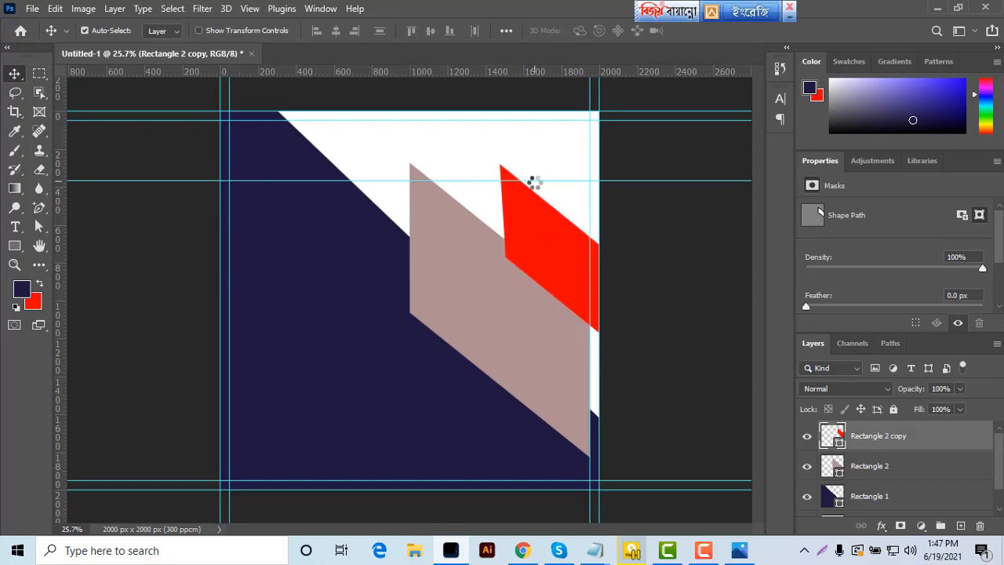
drag(534, 181, 542, 168)
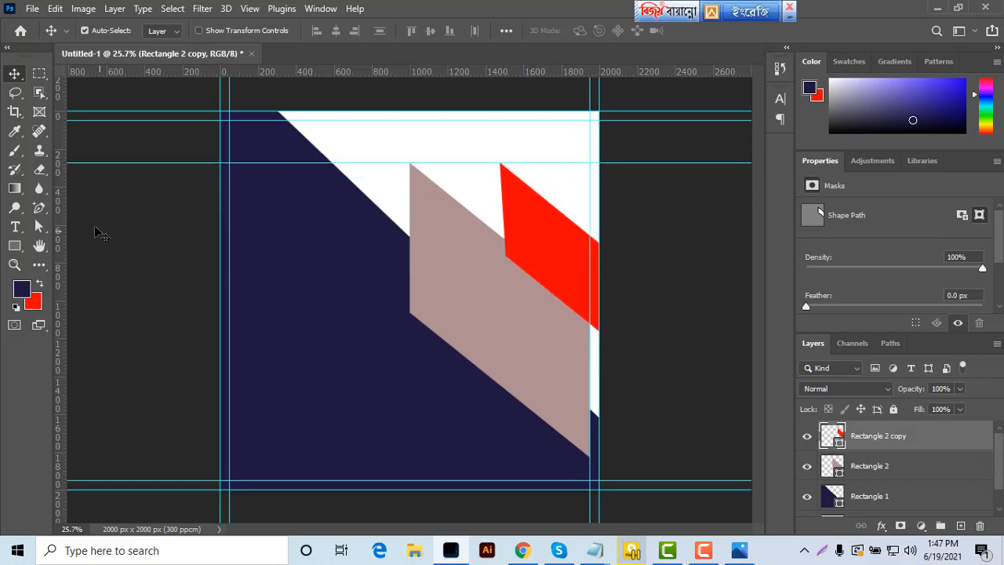
Recolour the mauve parallelogram to the lighter pink cd9e9e
click(511, 341)
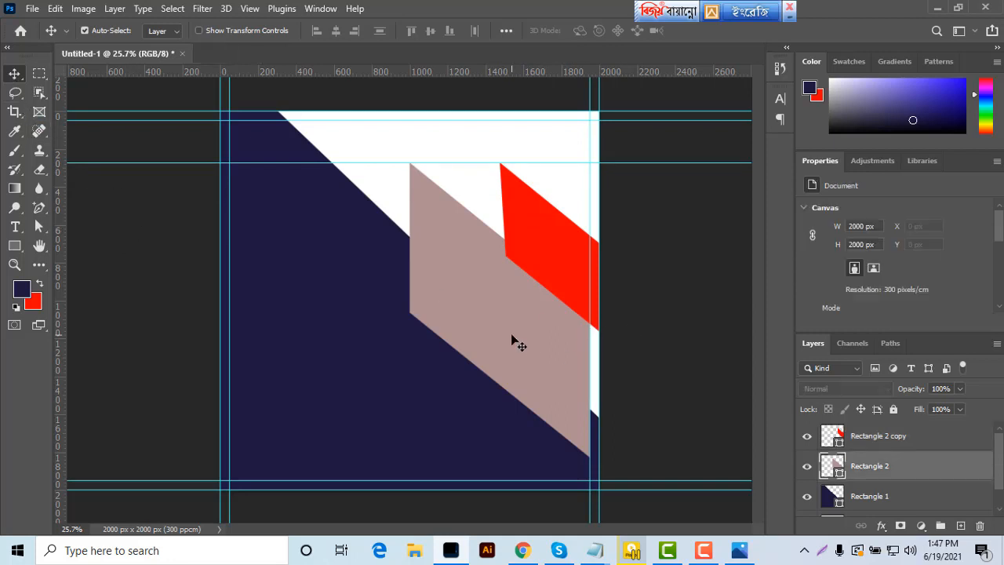
double_click(832, 466)
click(617, 195)
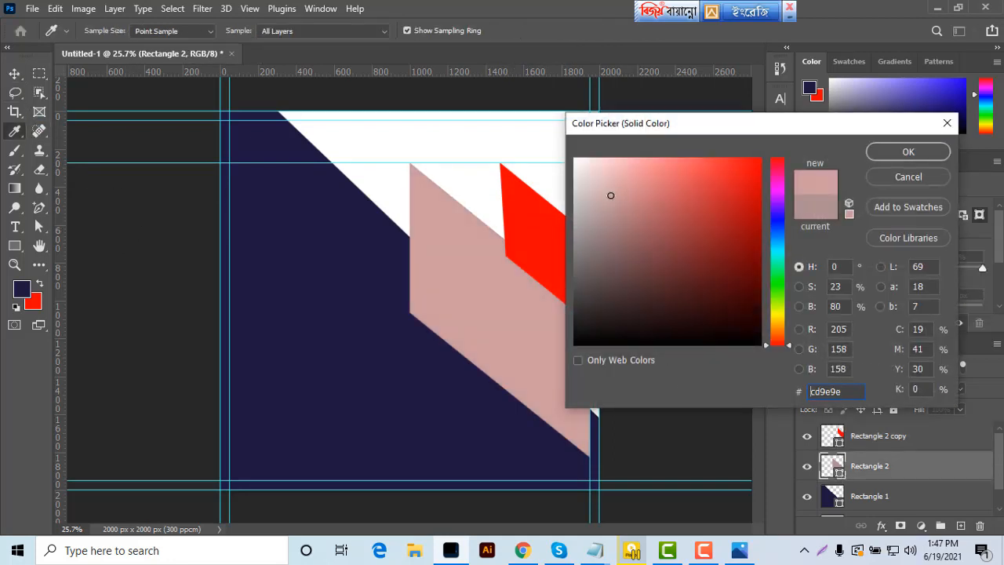
click(902, 152)
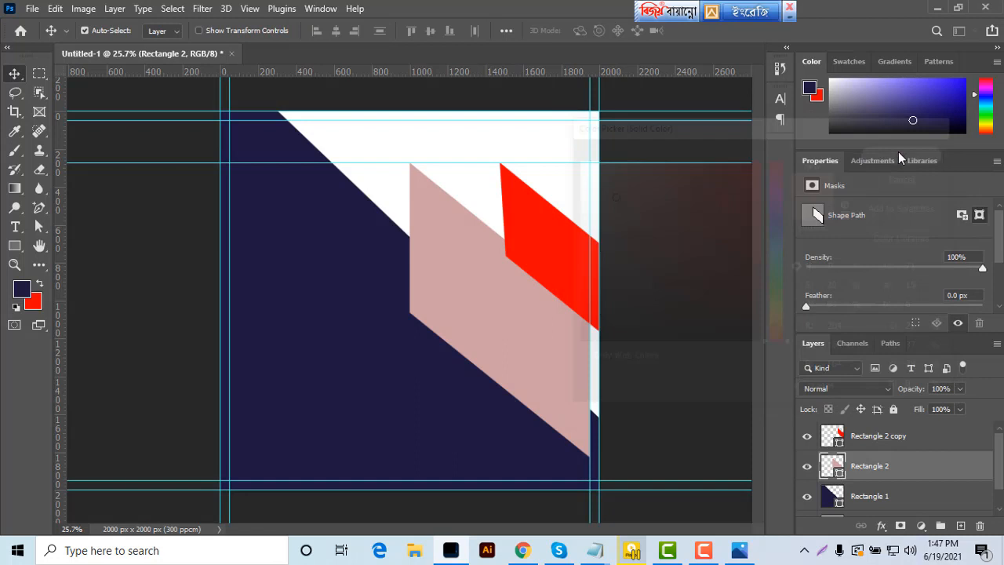
click(652, 330)
Add a text box about 916 × 525 px on the navy area beside the pink parallelogram with the text "BUILD A"
click(15, 266)
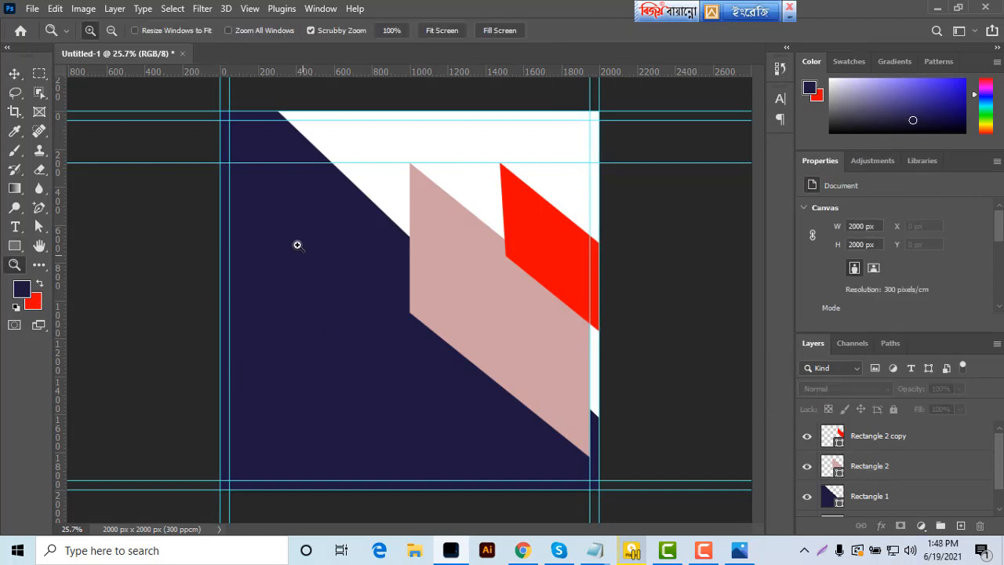
drag(272, 215, 302, 226)
click(14, 227)
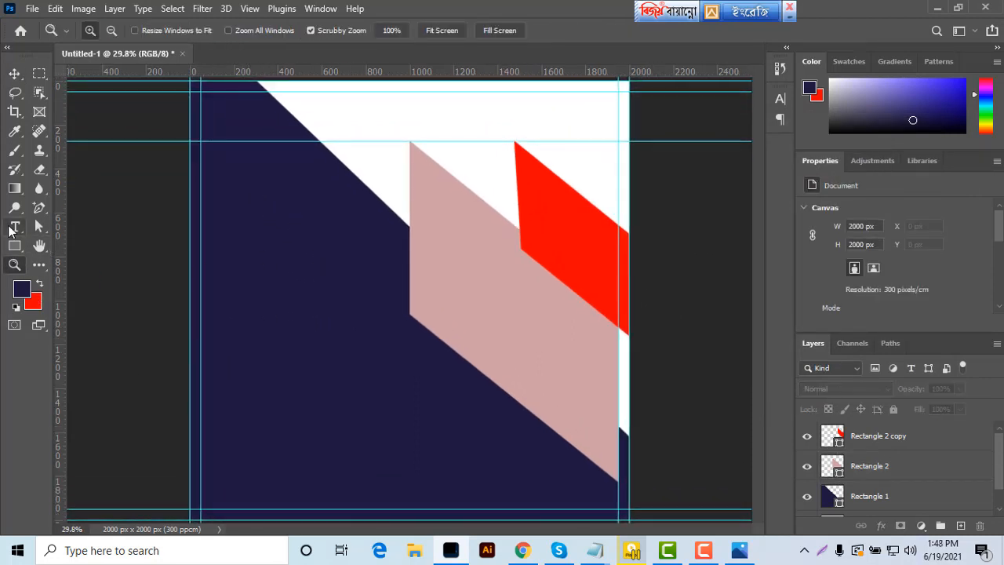
drag(208, 196, 409, 311)
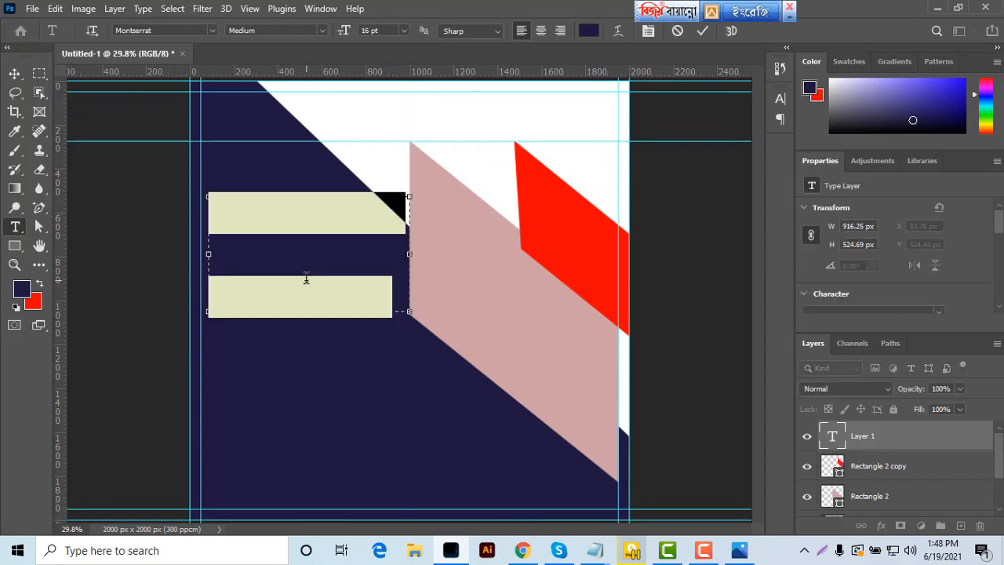
key(BackSpace)
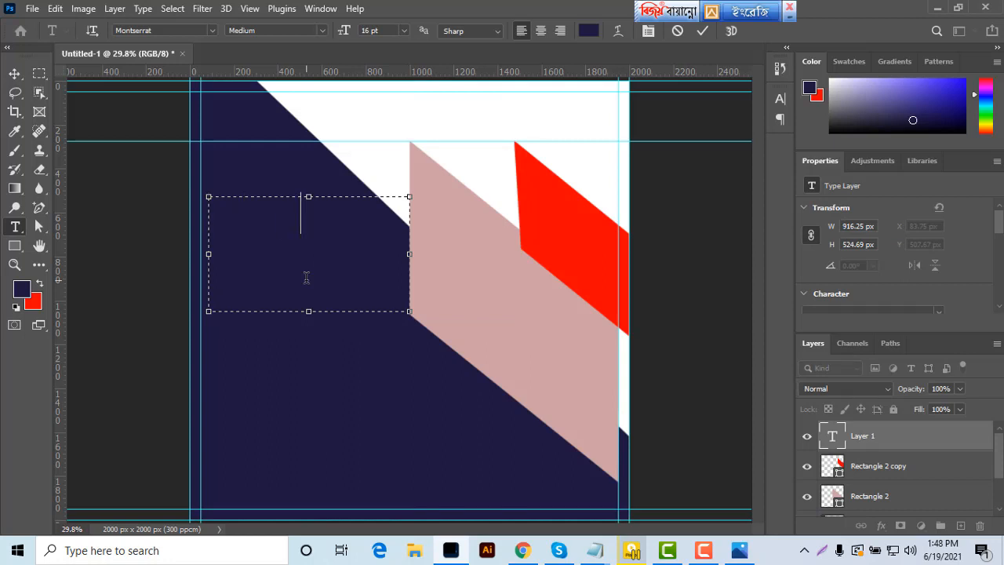
key(ctrl+a)
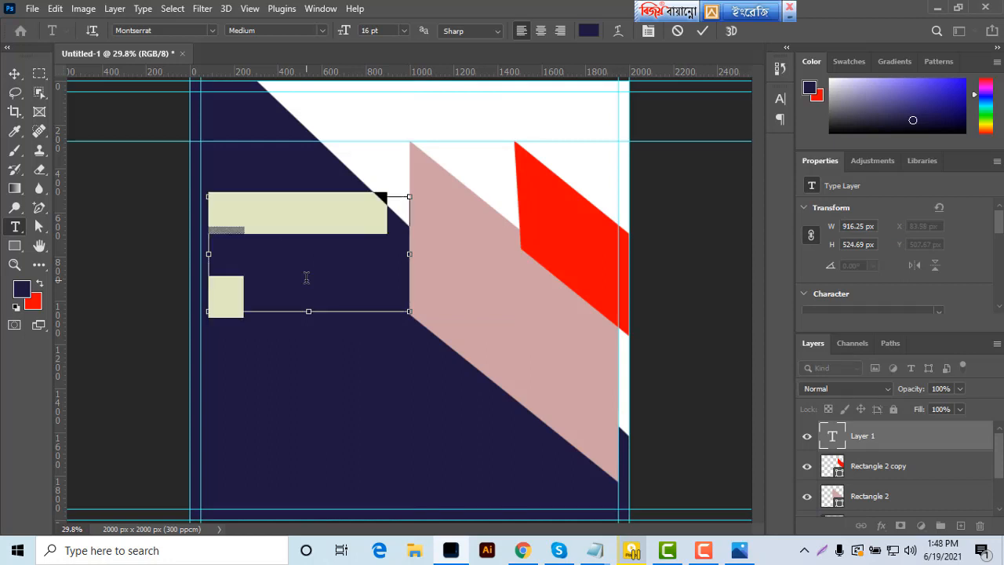
Colour the BUILD A text white (ffffff)
click(22, 290)
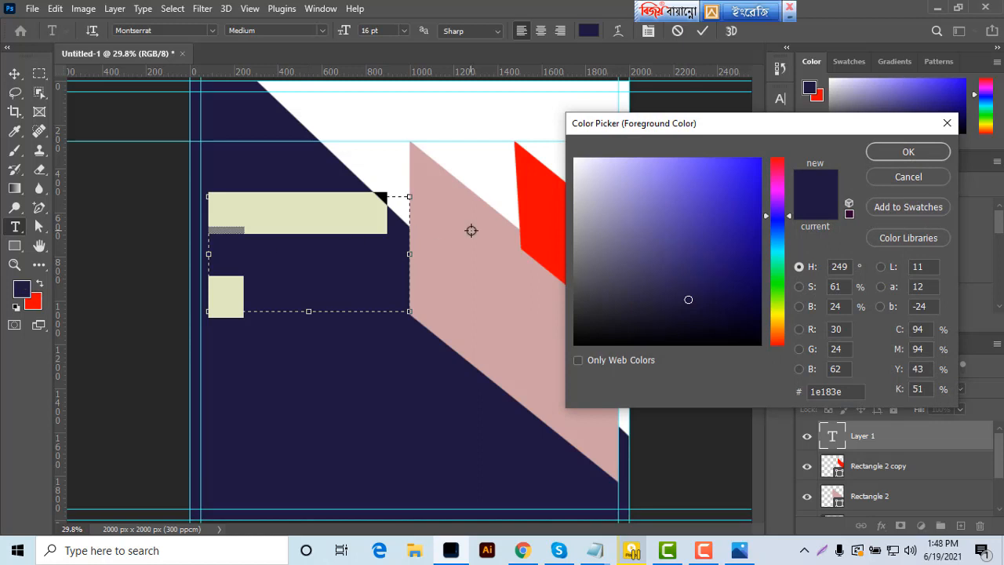
drag(602, 197, 557, 153)
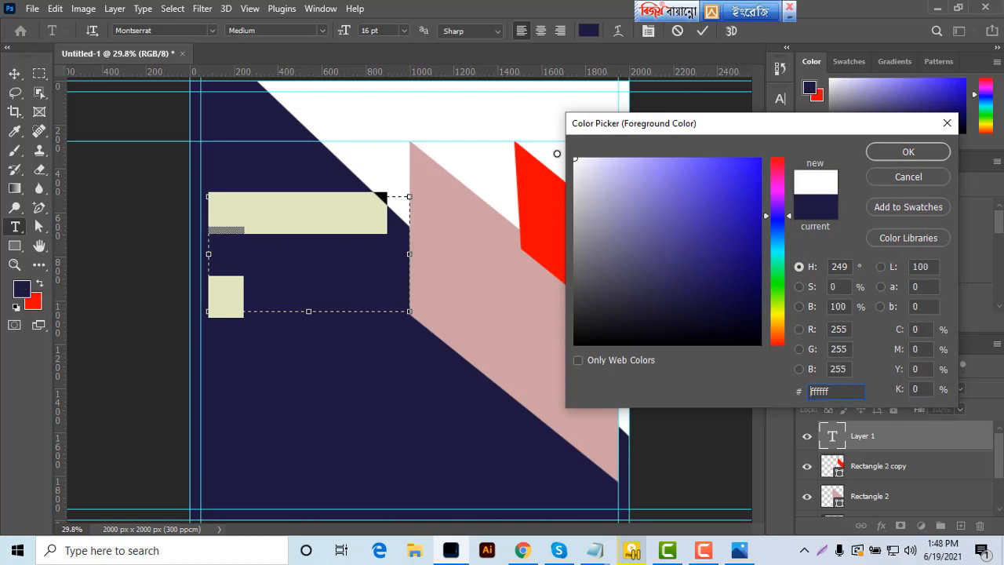
click(878, 157)
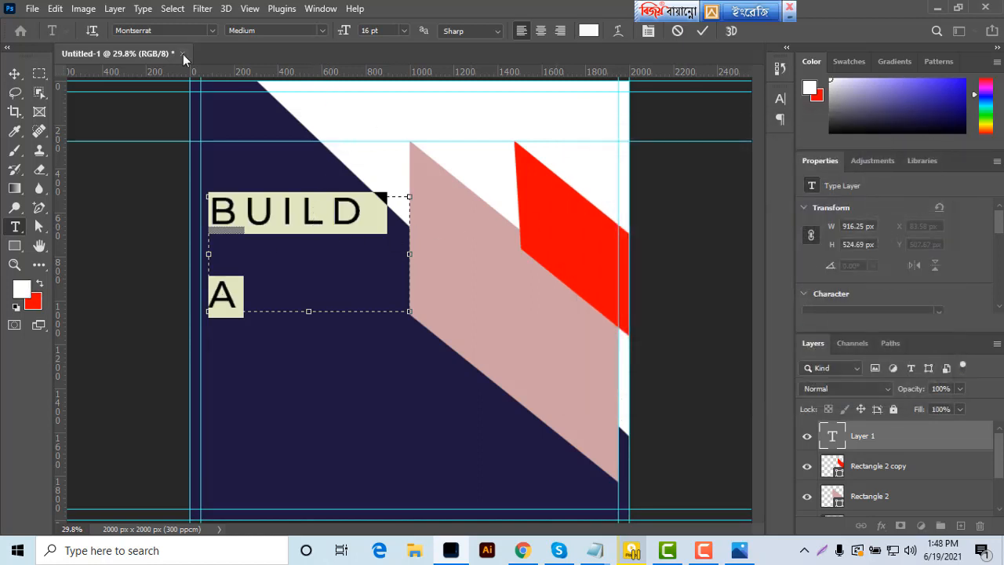
Set the BUILD A text to ExtraBold and widen its text box to about 1288 px so it fits on one line
click(322, 31)
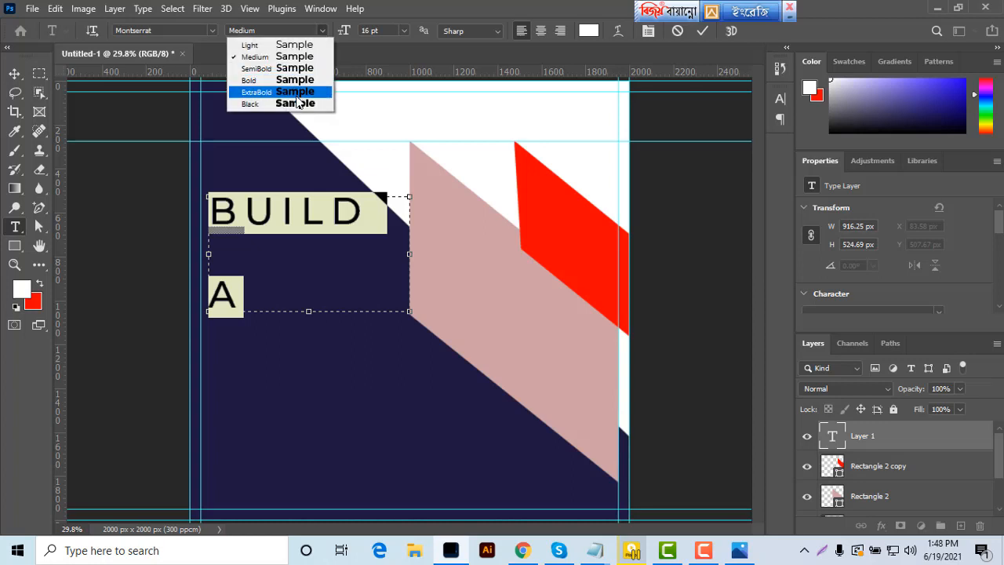
click(296, 94)
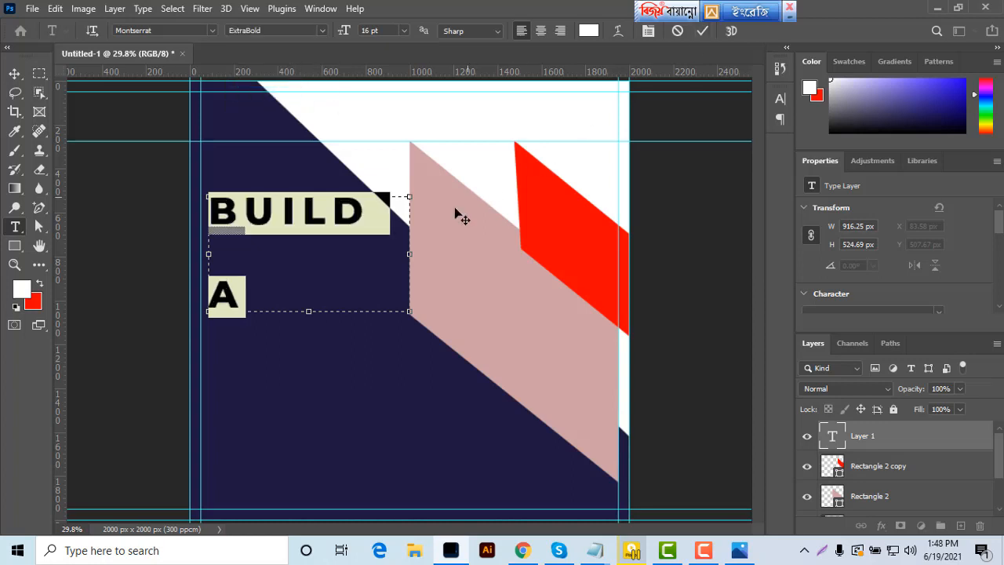
drag(411, 256, 491, 254)
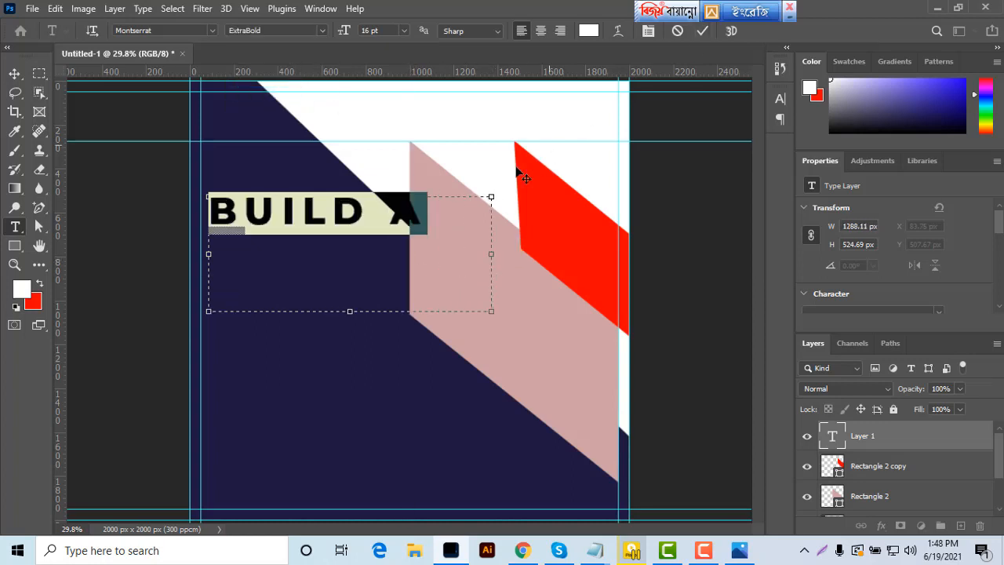
click(703, 34)
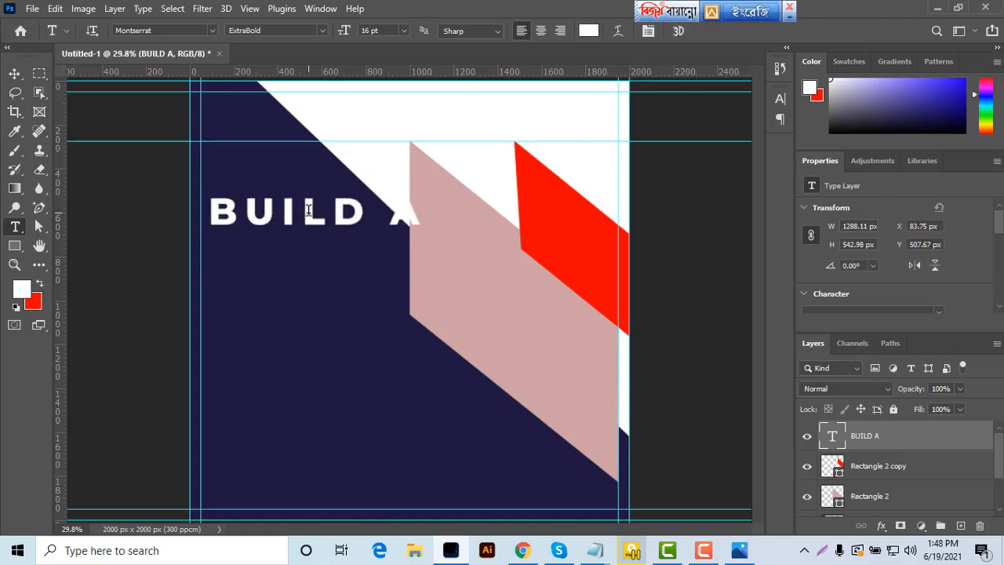
Set the BUILD A text's tracking to 0 and its leading to Auto
click(307, 212)
key(ctrl+a)
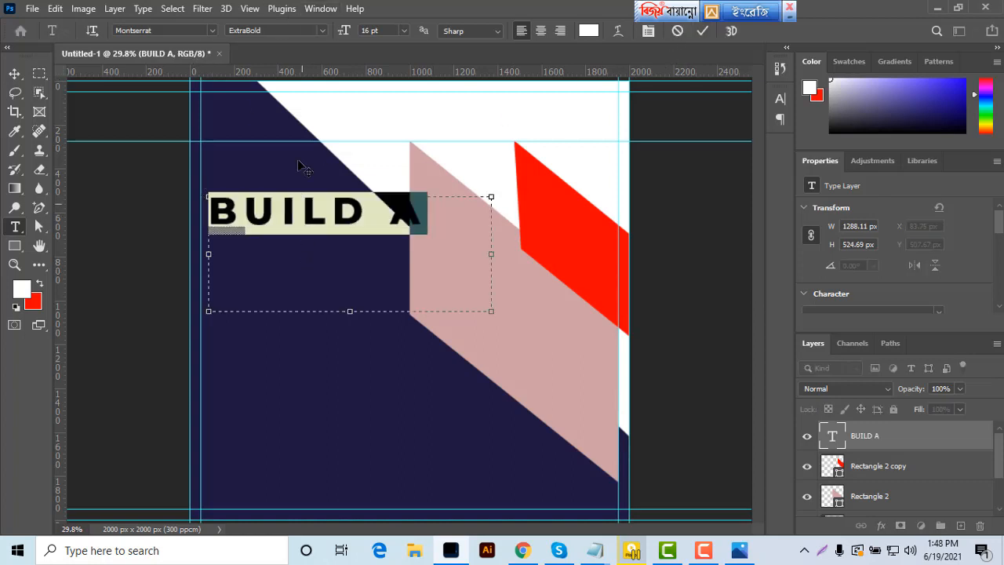
click(321, 8)
click(433, 179)
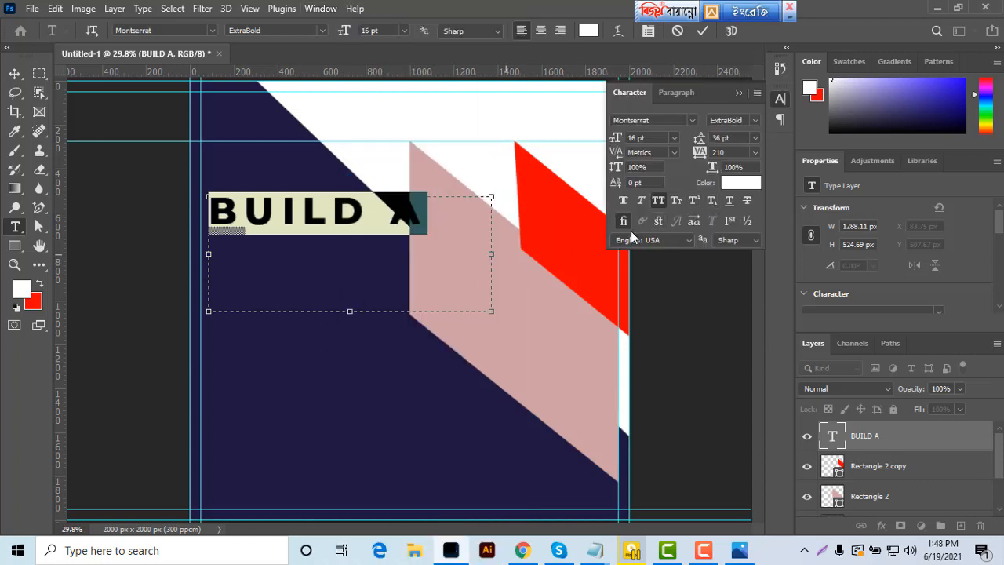
click(755, 152)
click(738, 240)
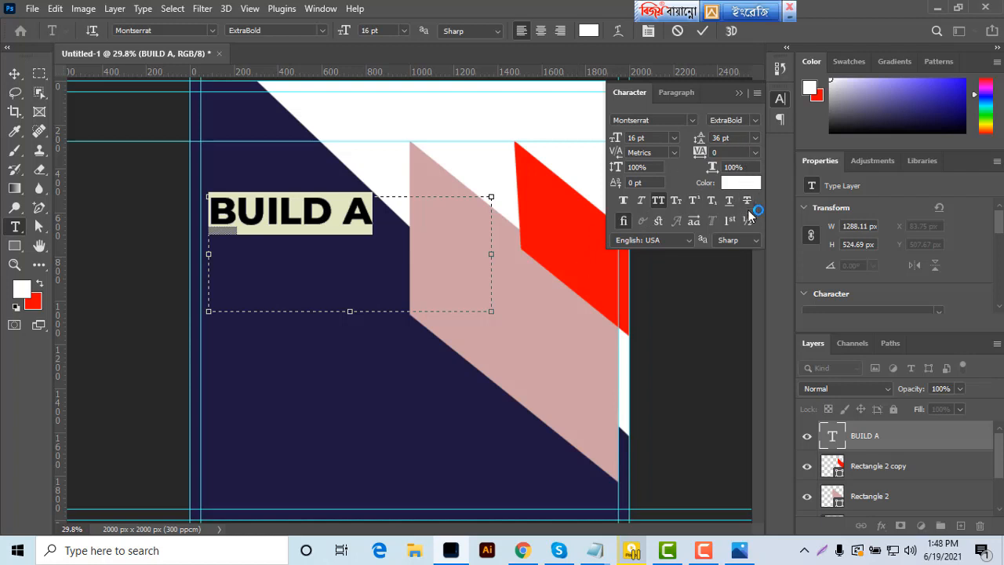
click(754, 138)
click(753, 152)
Shrink the BUILD A text box around its line to about 826 × 213 px
drag(350, 310, 349, 243)
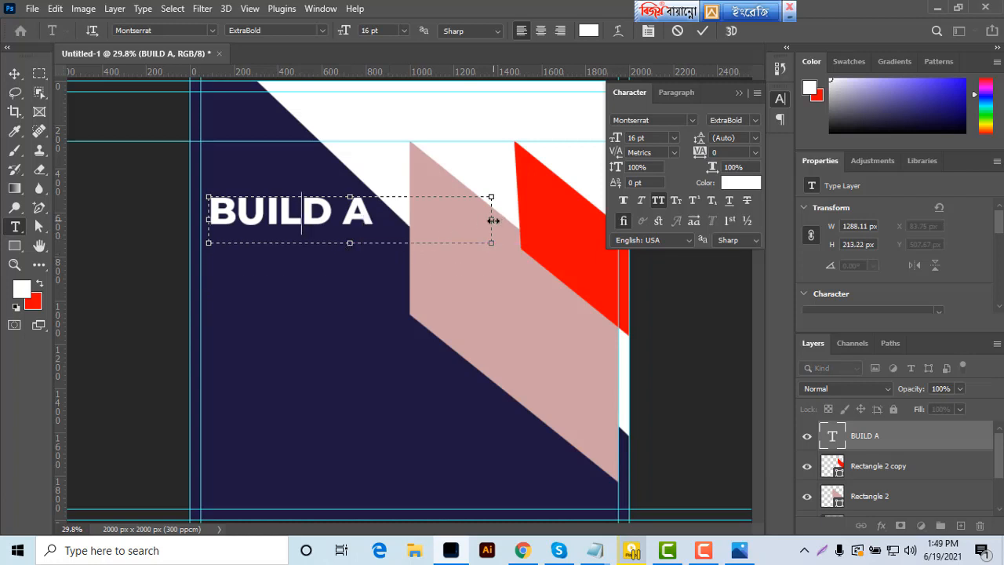
drag(493, 220, 389, 221)
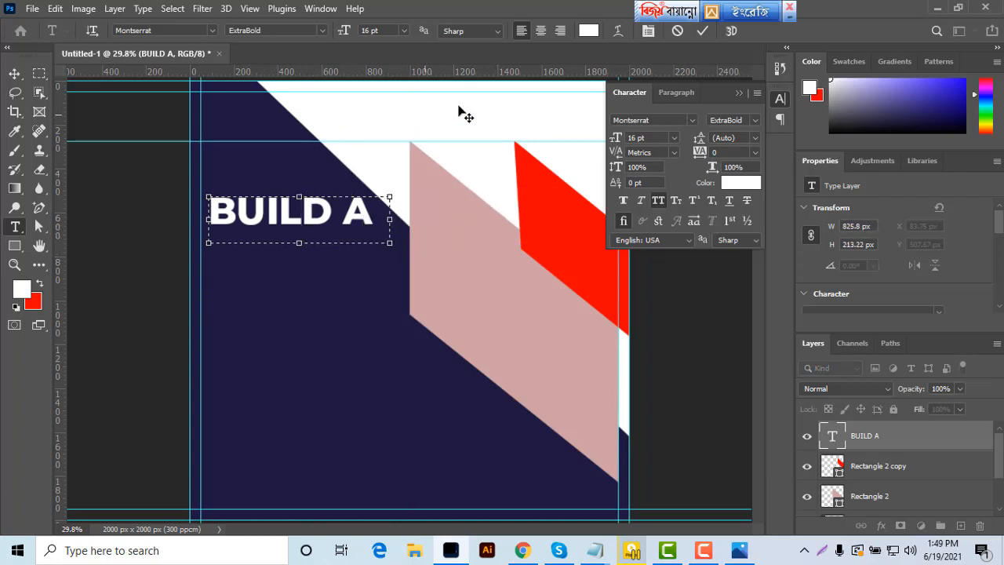
click(705, 29)
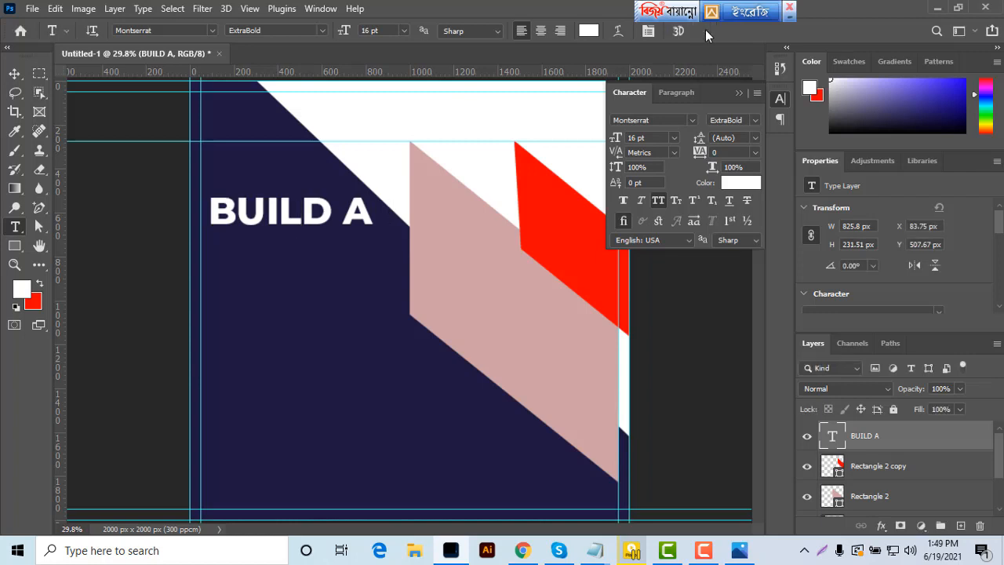
Add a text box about 1106 × 315 px directly below BUILD A with the text "BETTER"
drag(209, 255, 451, 324)
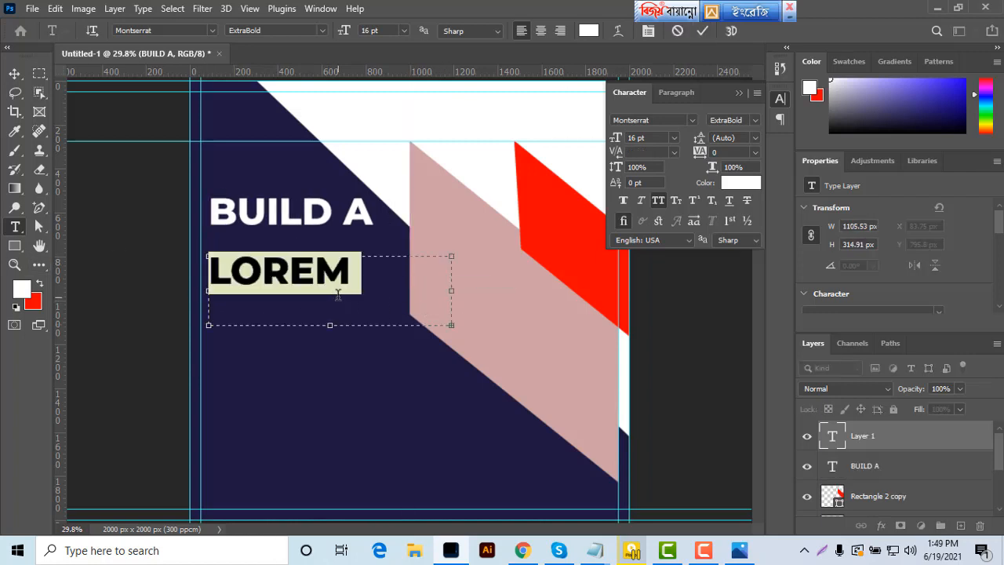
key(BackSpace)
text(BETTER)
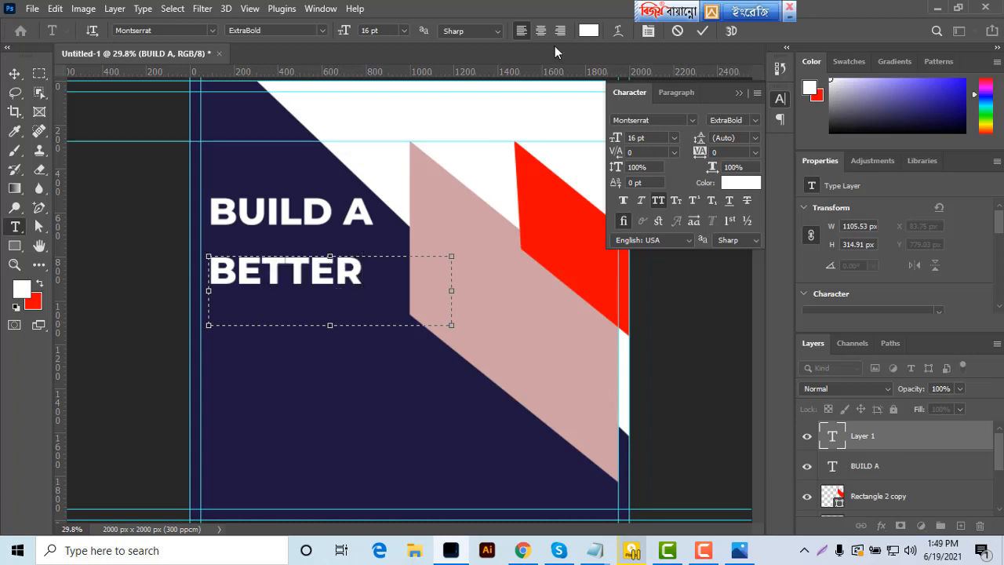
click(704, 31)
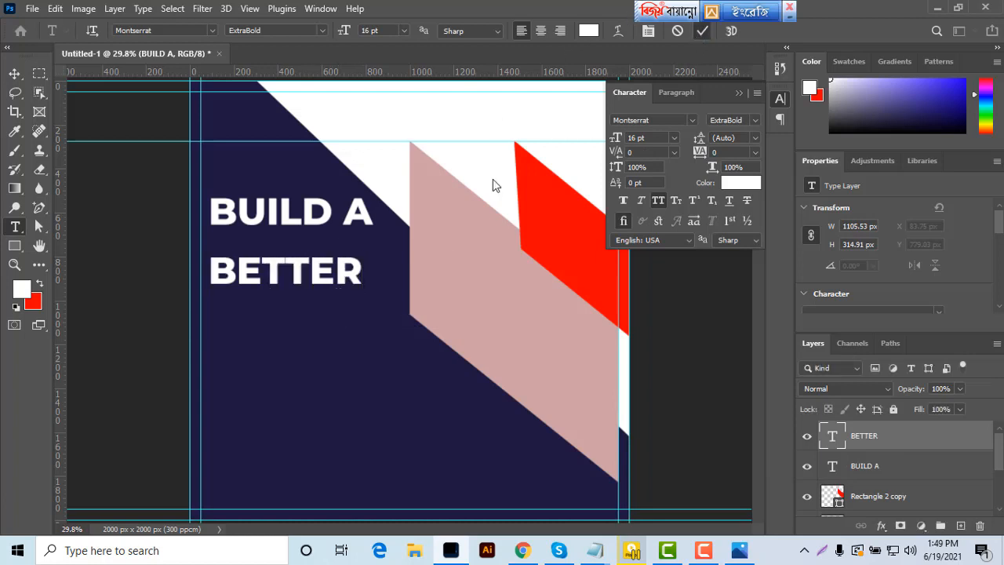
Add a separate text box below BETTER with the text "BODY" and shorten the box to fit its line
drag(220, 324, 411, 386)
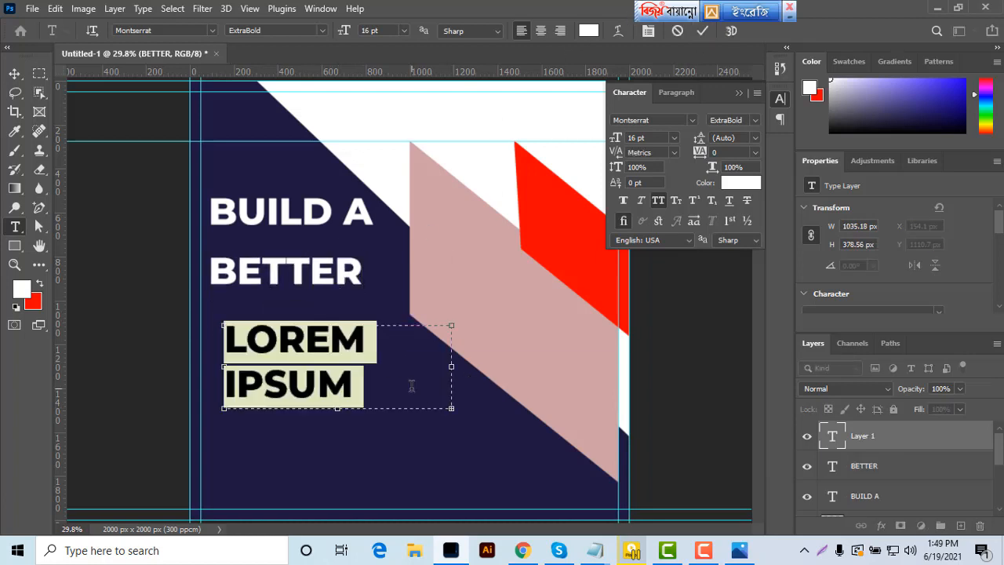
key(BackSpace)
text(BODY)
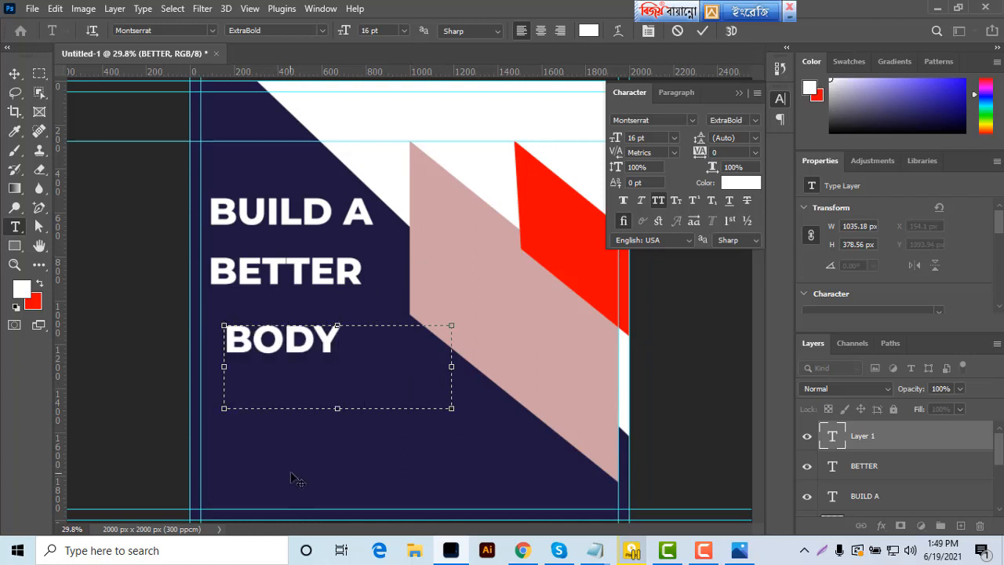
drag(337, 408, 338, 371)
click(702, 31)
Recolour the BETTER text ff0000 by sampling the red parallelogram
drag(364, 271, 166, 269)
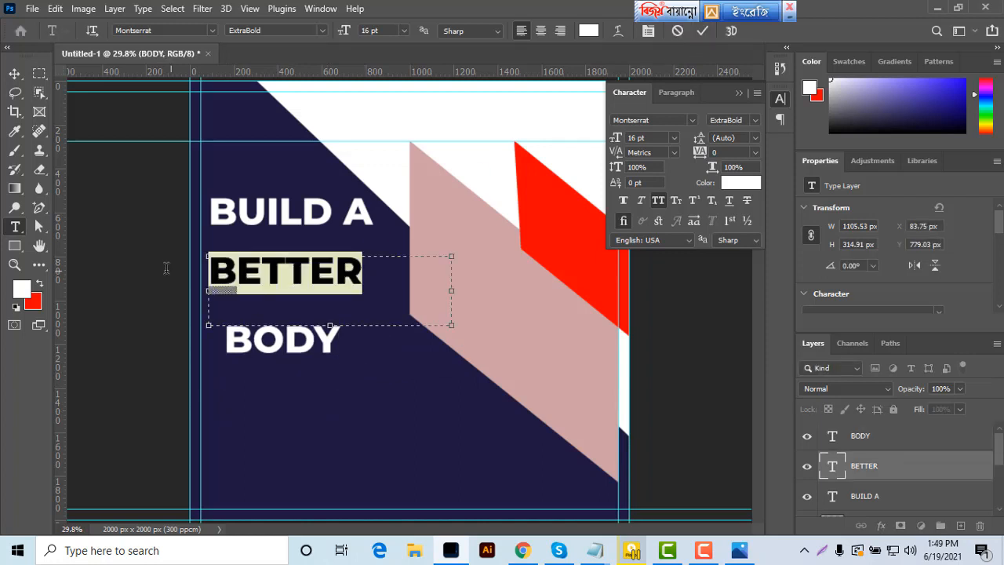
click(15, 131)
click(542, 205)
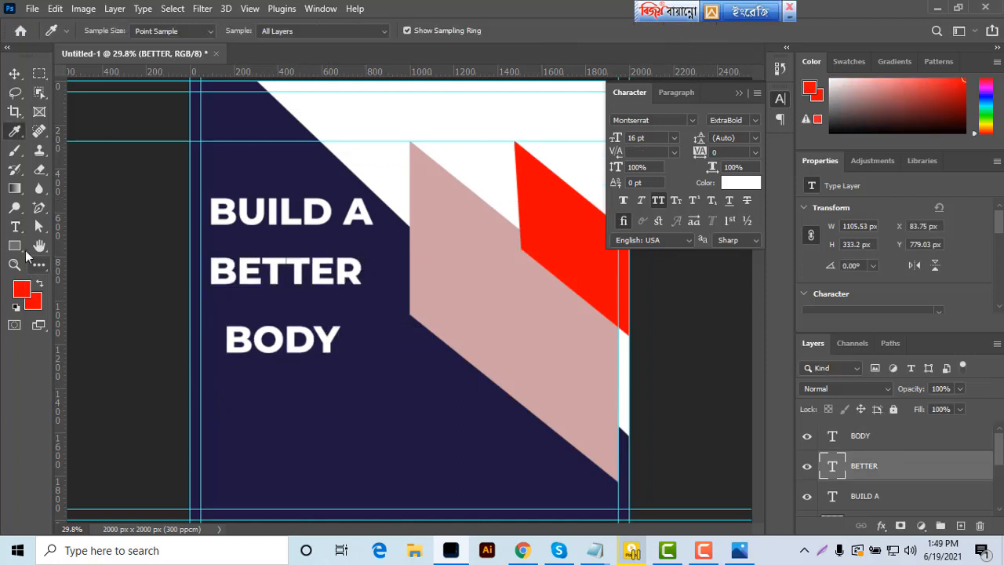
click(17, 226)
click(290, 272)
drag(364, 272, 130, 278)
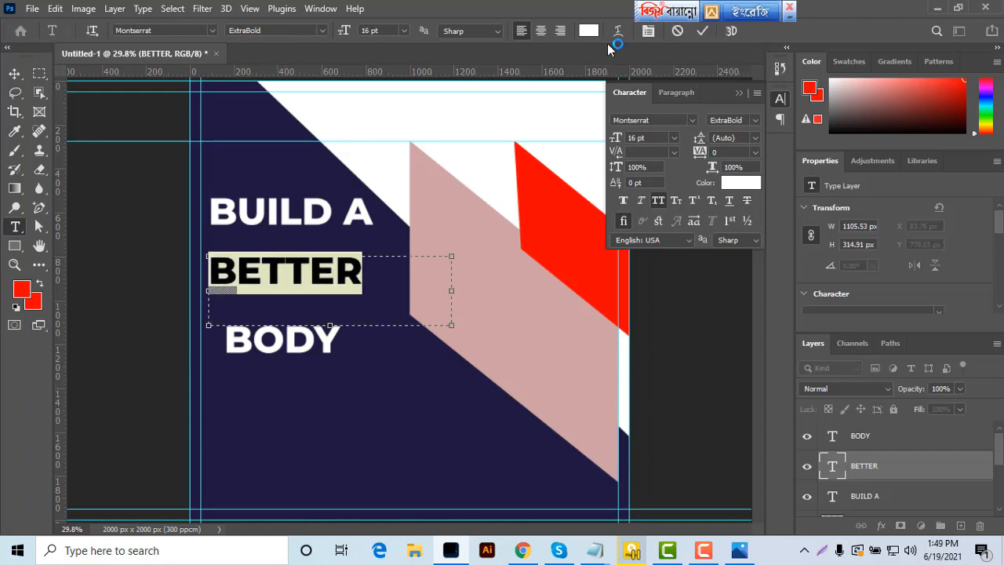
click(589, 30)
click(547, 202)
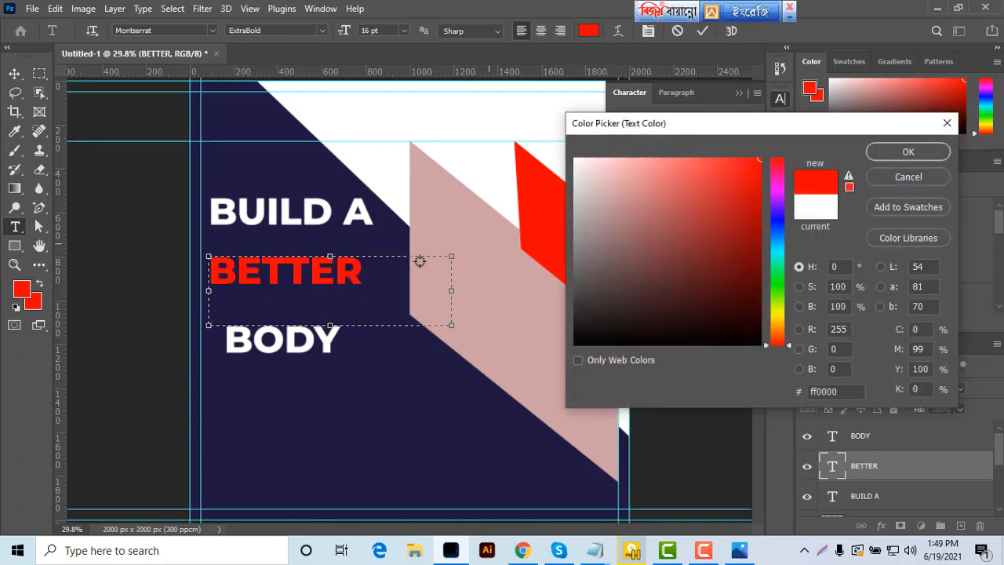
click(908, 151)
Move the BETTER text straight up until it sits closely beneath BUILD A
click(15, 73)
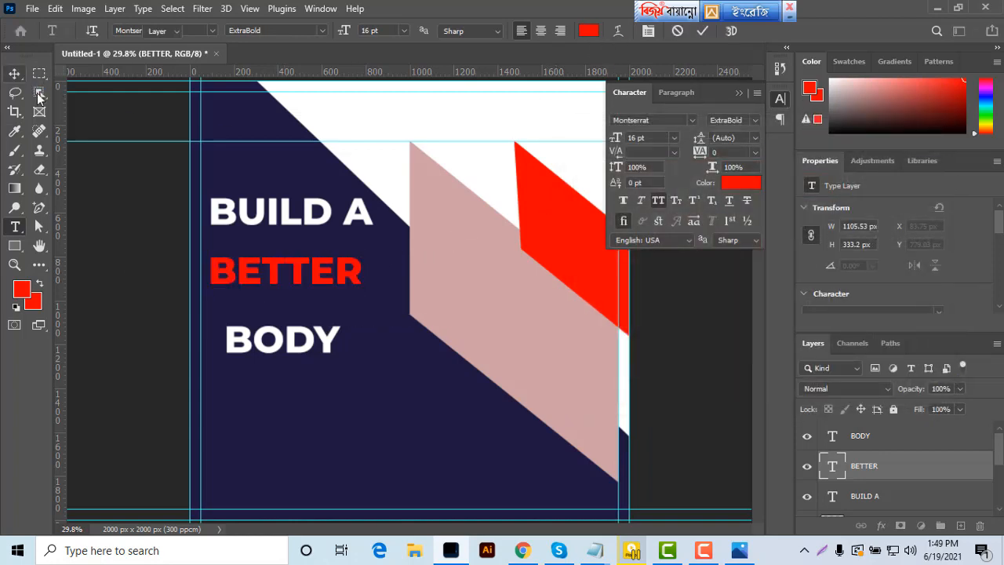
drag(298, 261, 298, 254)
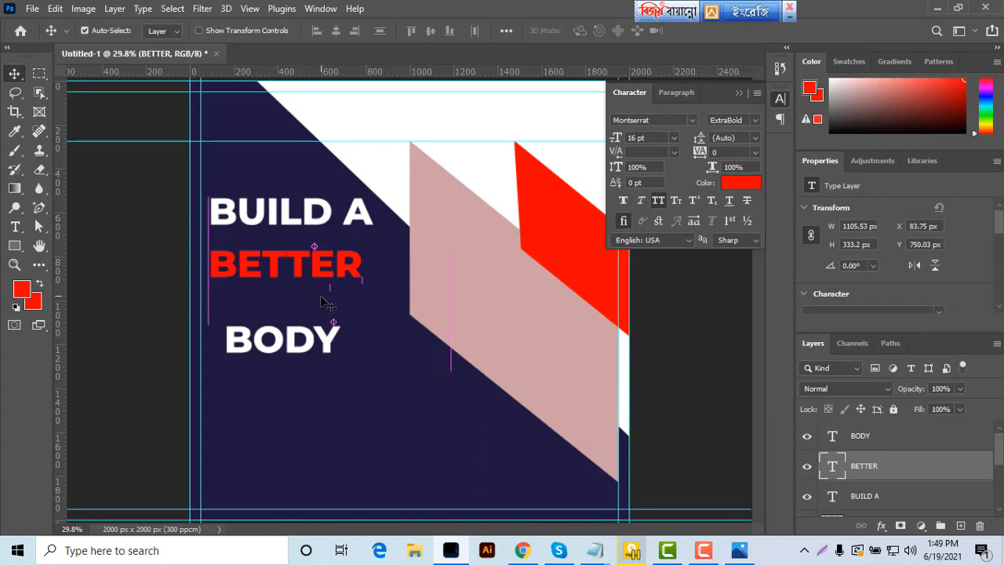
key(Up)
key(Up)
key(Up)
key(Up)
key(Up)
key(Up)
key(Up)
key(Up)
key(Up)
key(Up)
key(Up)
key(Up)
key(Up)
key(Up)
key(Up)
key(Up)
key(Up)
key(Up)
key(Up)
key(Up)
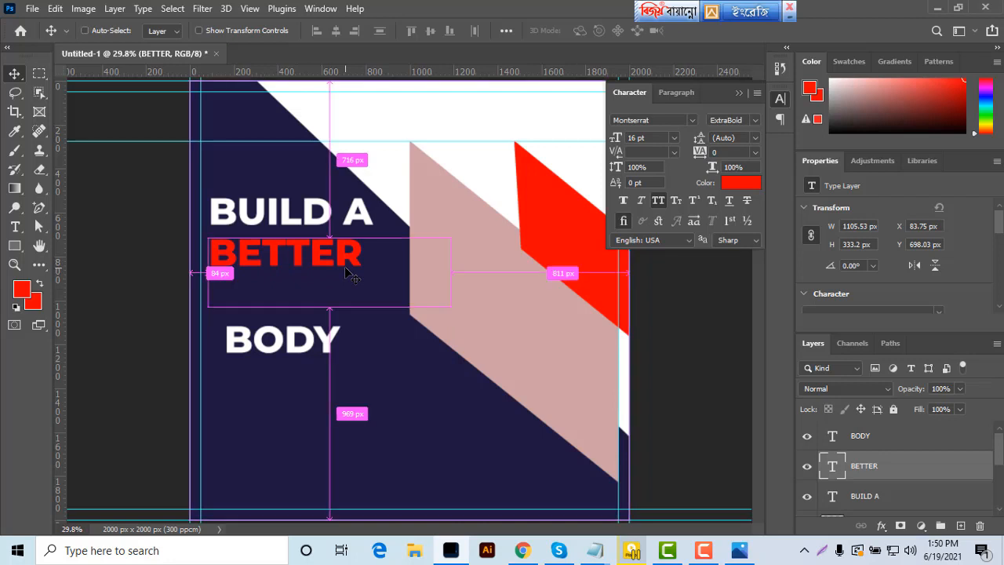
Widen the BETTER text, making its box about 1219 px wide, to match BUILD A's width and align it closely beneath that line
key(ctrl+t)
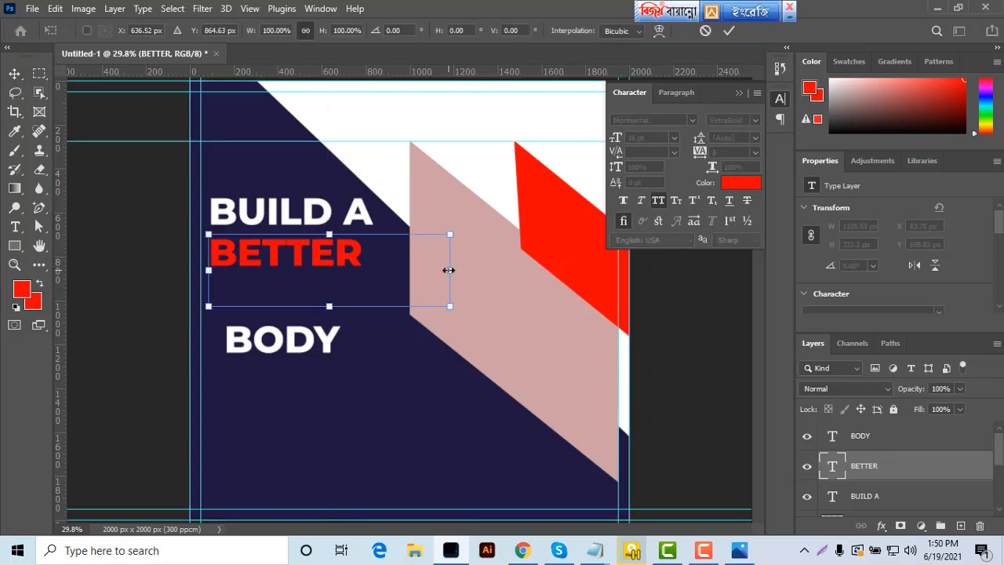
drag(448, 270, 462, 274)
drag(355, 255, 367, 248)
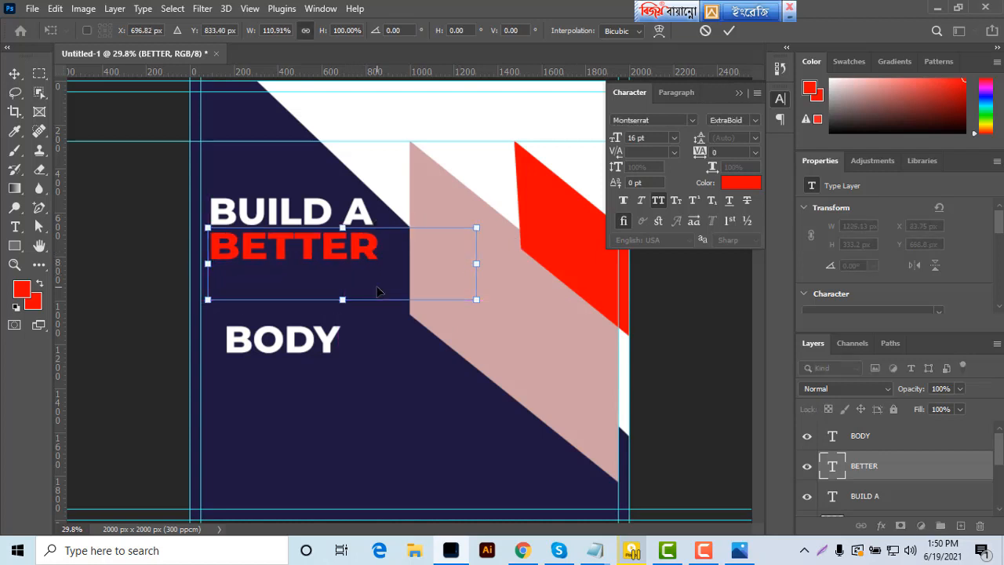
key(Down)
key(Down)
key(Down)
key(Down)
key(Down)
key(Right)
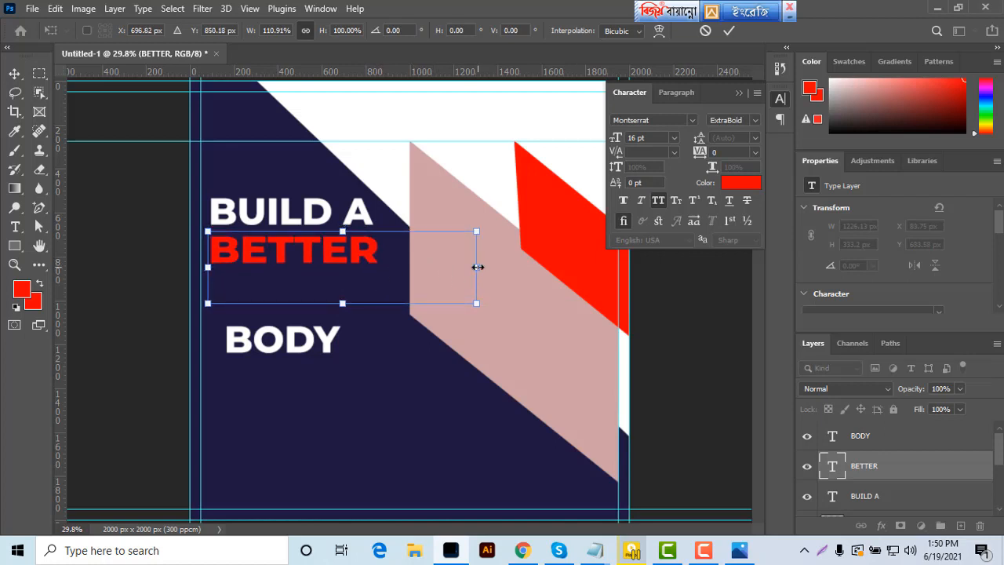
drag(477, 268, 435, 281)
click(731, 31)
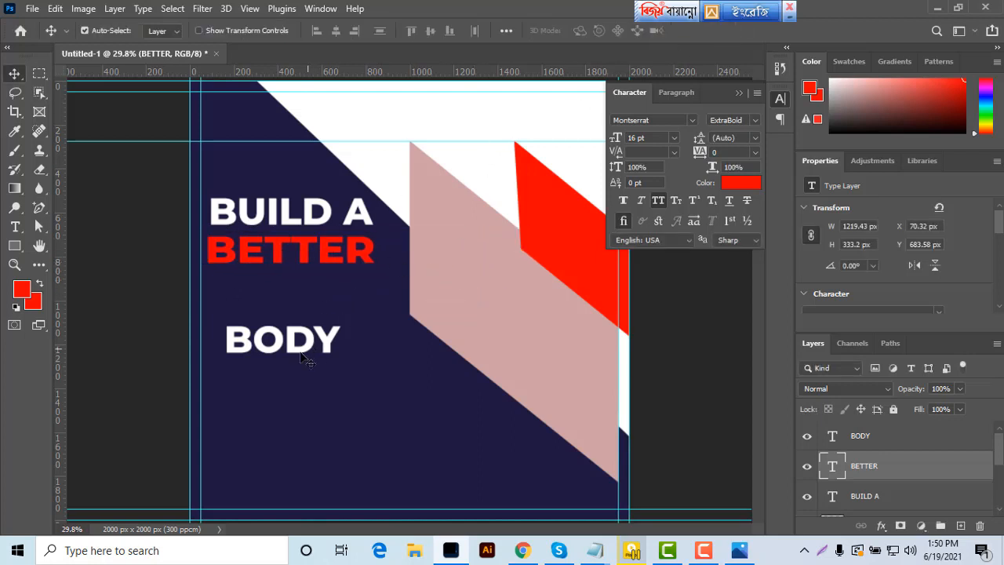
drag(364, 252, 366, 258)
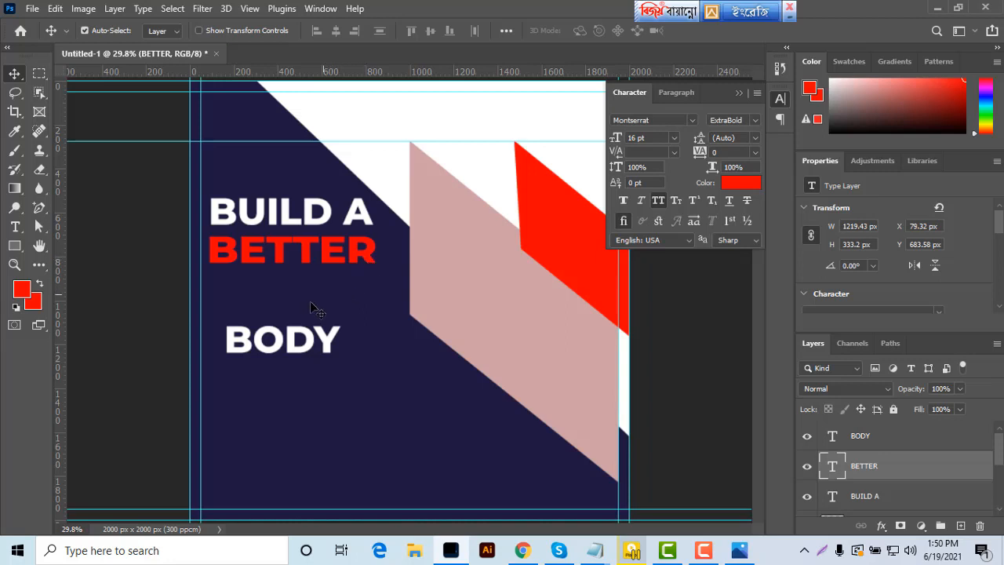
Move the BODY text up beneath BETTER, with its left edge in line with the lines above
double_click(296, 343)
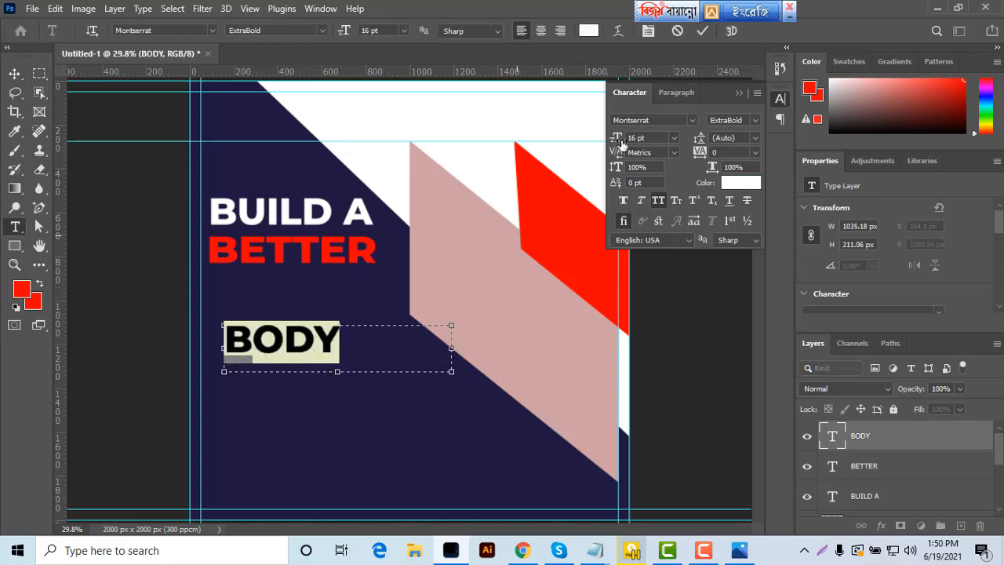
click(702, 31)
key(v)
drag(302, 350, 283, 309)
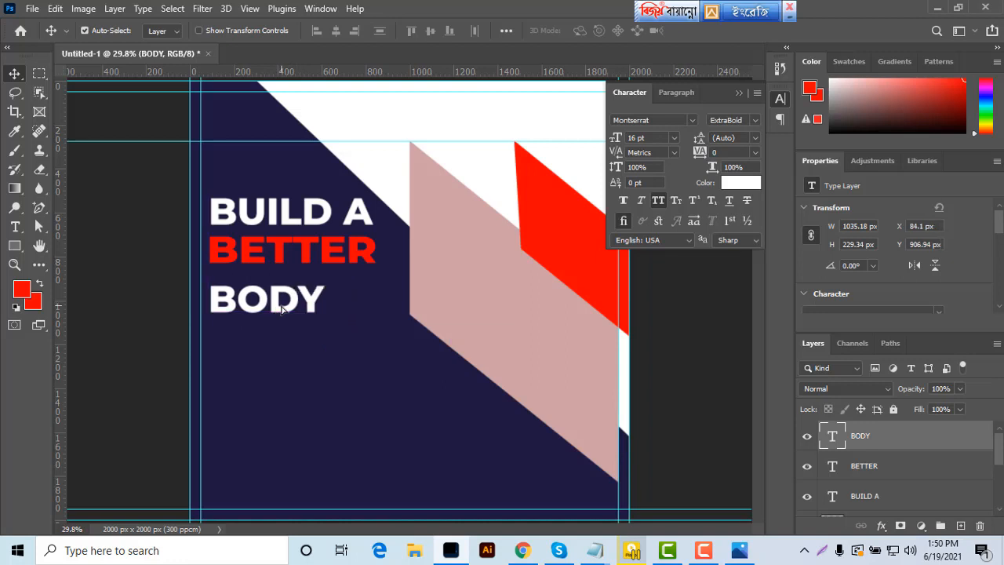
Stretch the BODY text horizontally to about 145% so that it spans the width of BETTER, and reposition it beneath that line
key(ctrl+t)
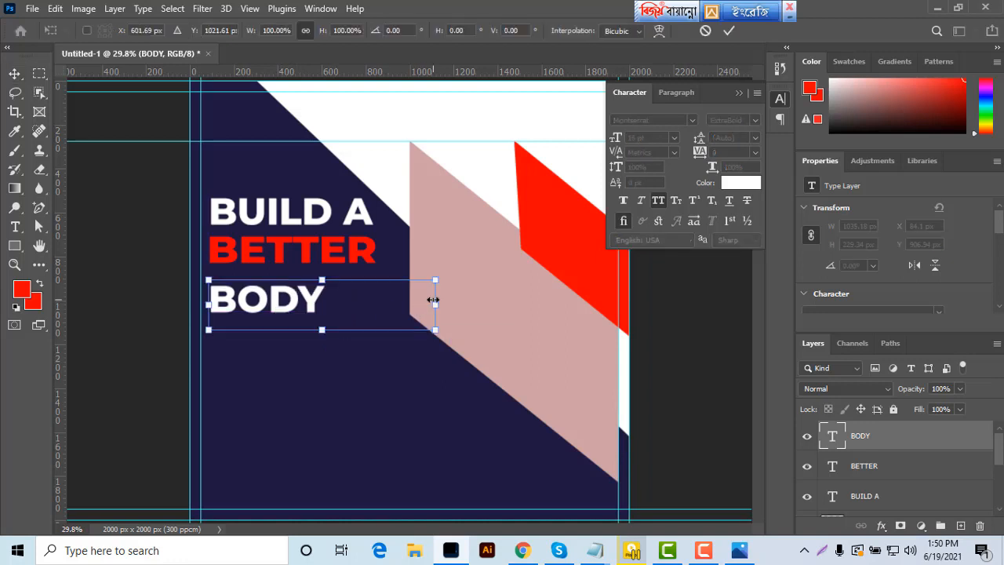
drag(432, 300, 490, 304)
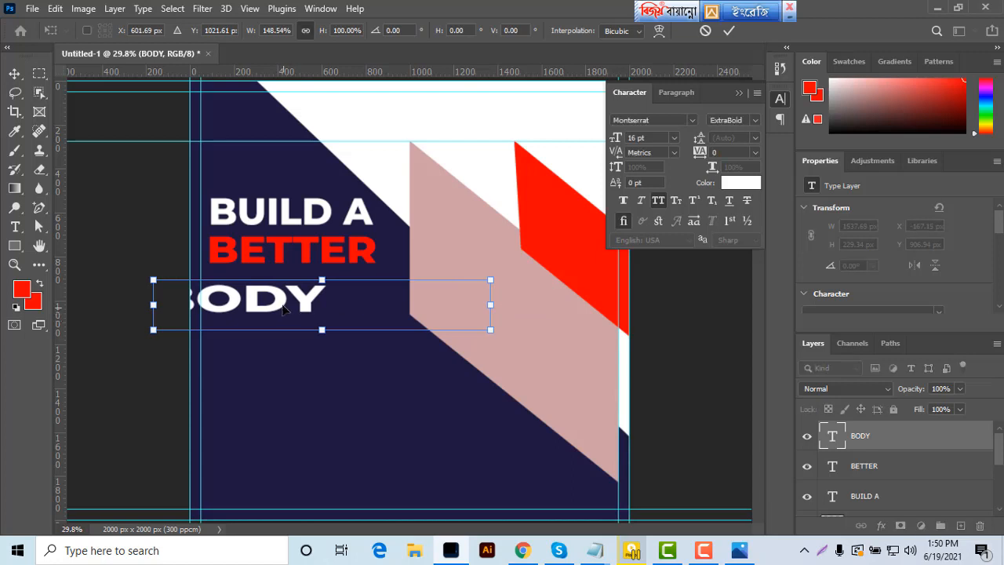
drag(283, 309, 341, 302)
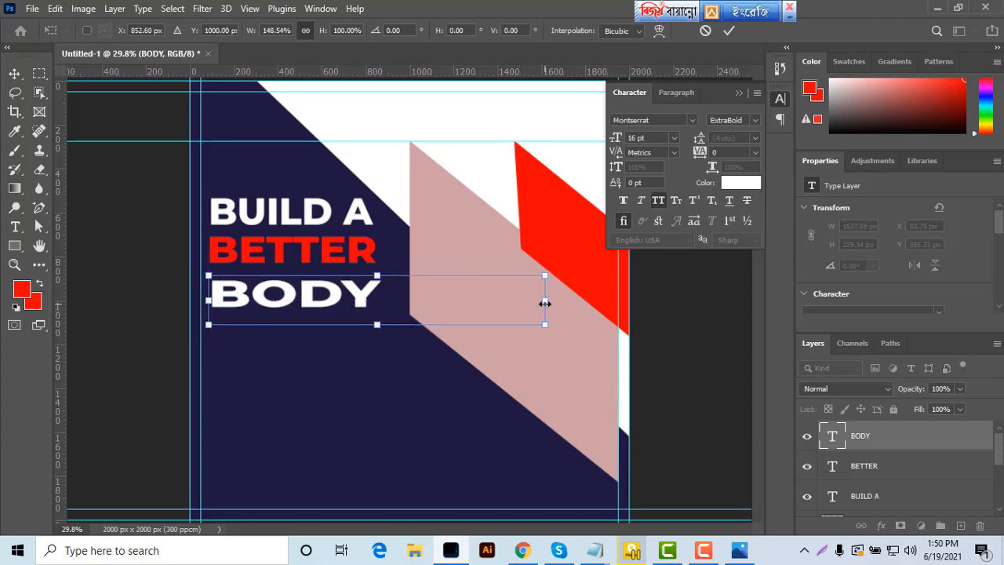
drag(546, 304, 541, 304)
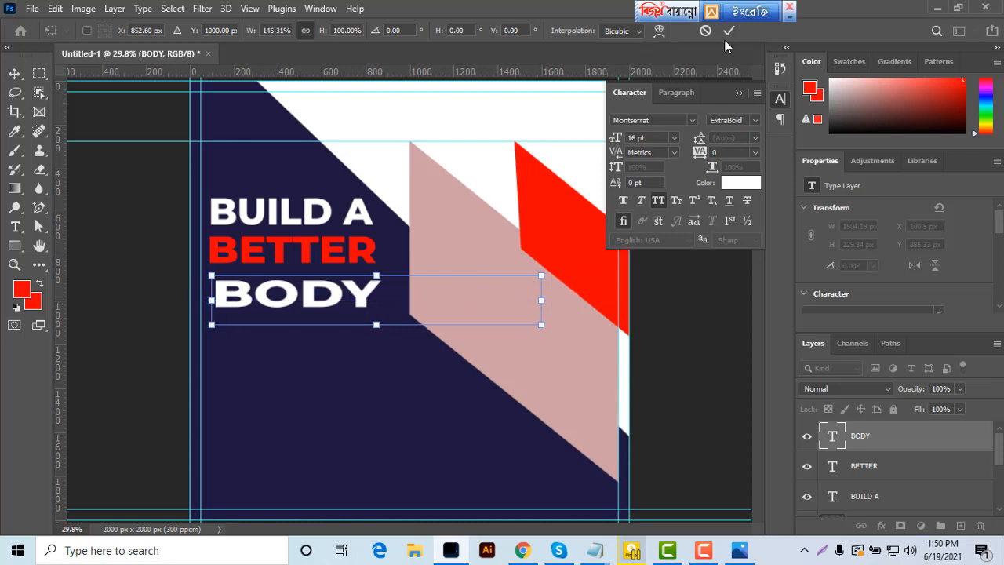
click(729, 31)
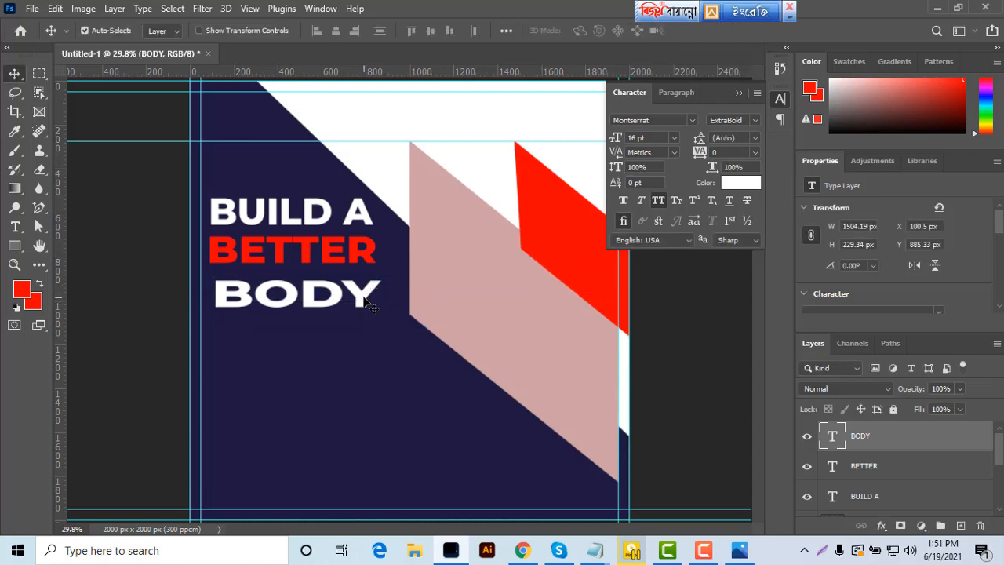
Nudge the BODY text slightly left to fine-tune its alignment with the headline
key(Left)
key(Left)
key(Left)
key(Left)
key(Left)
key(Left)
key(Left)
key(Left)
key(Left)
key(Left)
key(Left)
key(Left)
key(Left)
key(Left)
key(Left)
key(Left)
key(Left)
key(Left)
key(Left)
key(Left)
Add a vertical guide at the headline's left edge, align the headline lines to it and even out their vertical spacing
drag(66, 316, 215, 326)
drag(355, 212, 361, 210)
key(Up)
key(Up)
key(Up)
key(Up)
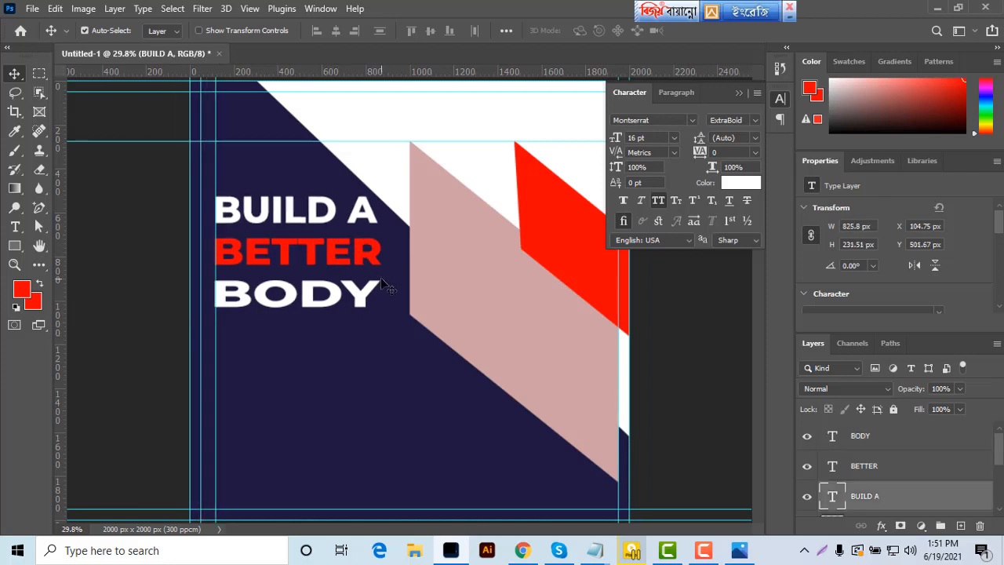
drag(370, 295, 375, 290)
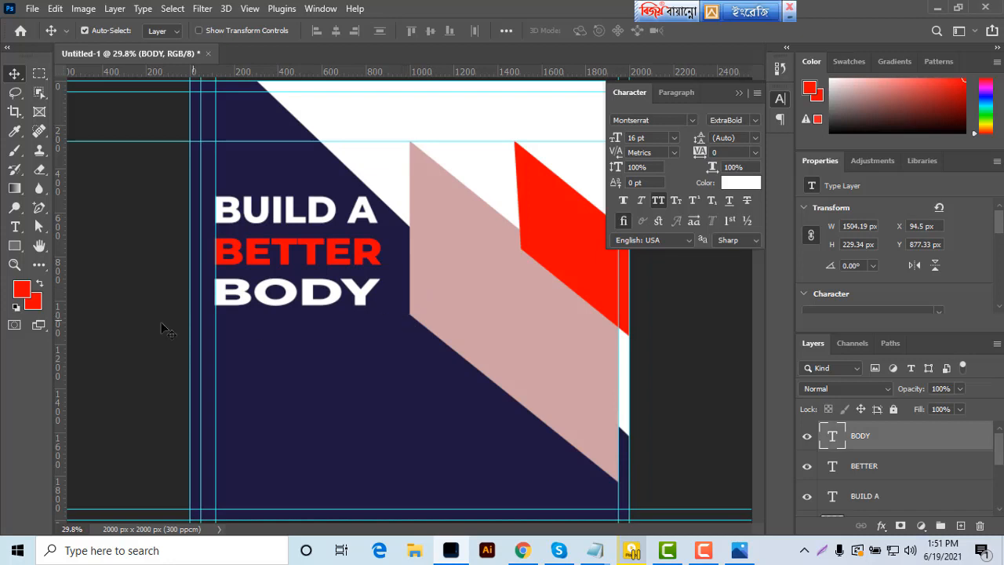
Draw an empty paragraph text box about 1534 × 340 px below BODY and set its font to Nexa Light Regular
key(t)
drag(241, 345, 577, 405)
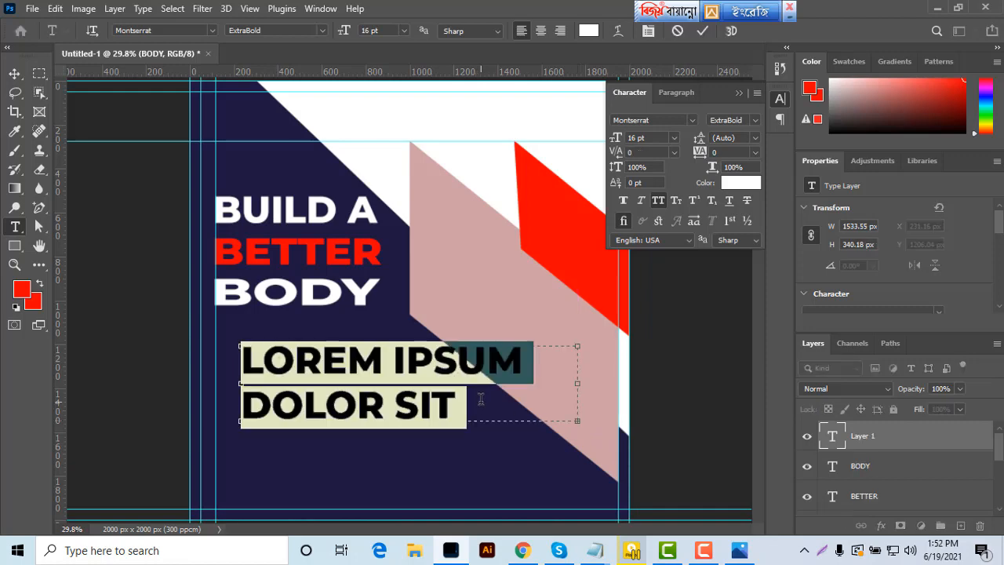
key(BackSpace)
click(210, 29)
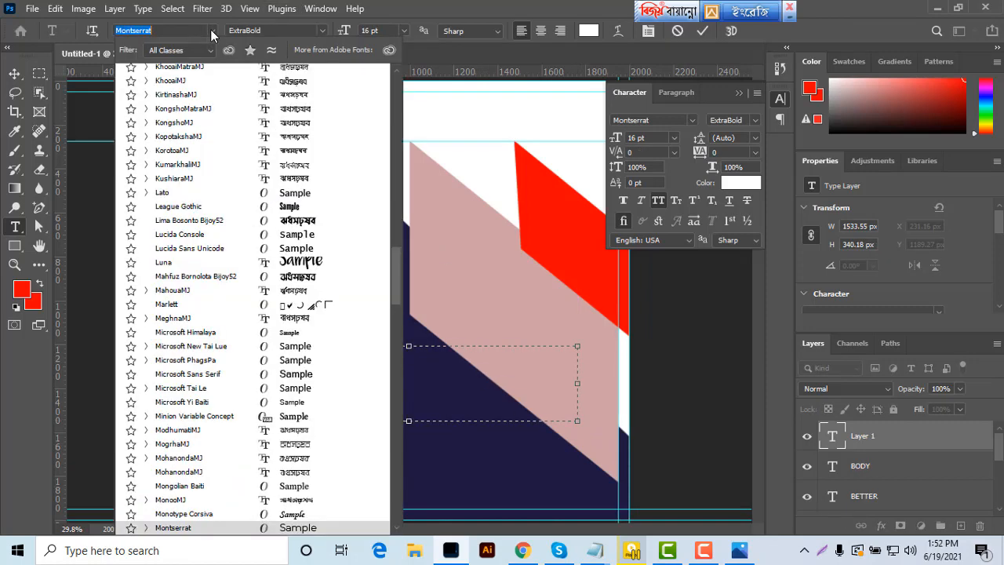
text(NE)
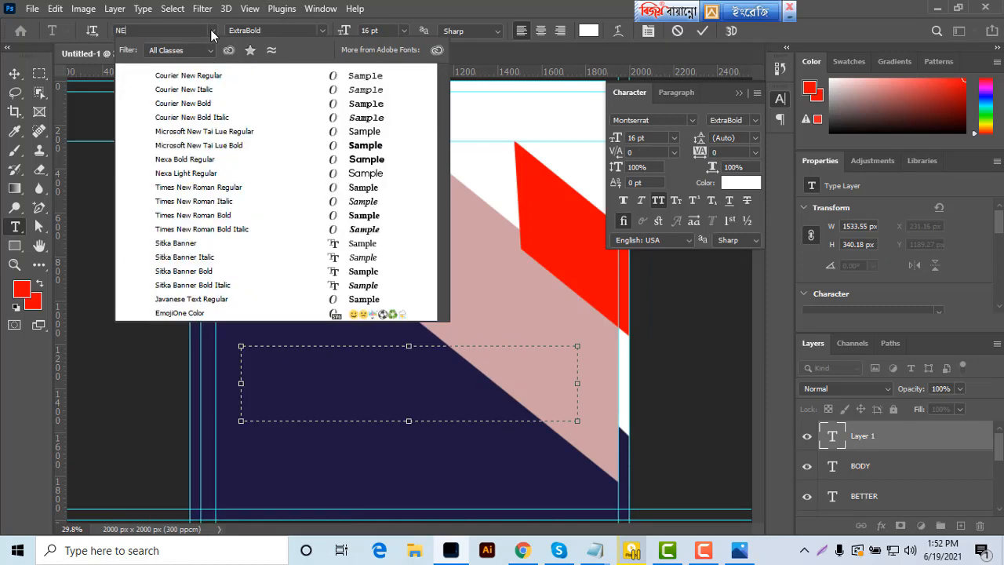
key(BackSpace)
text(exa Light)
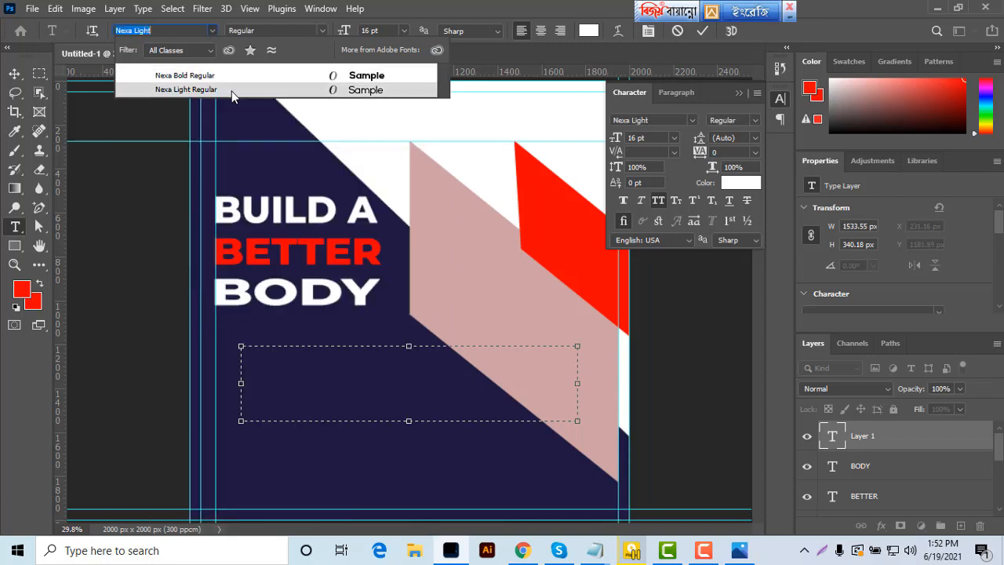
click(231, 91)
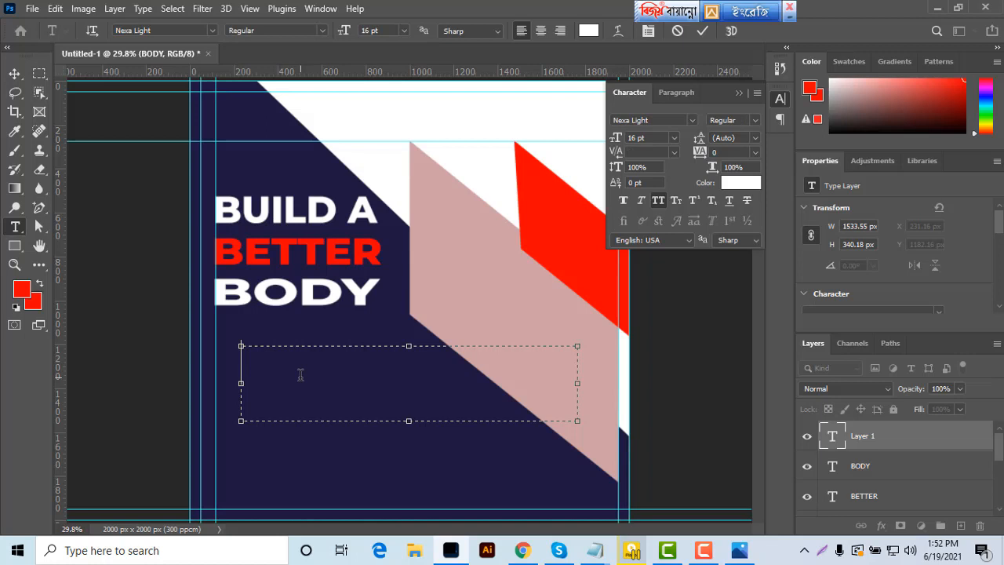
Enter "PHYSICAL COMPETITOR", the competitor's full name and "SHARES HIS BRUTAL BODY BUILDER WORKOUT." in the box, and set the text to 6 pt
text(PH)
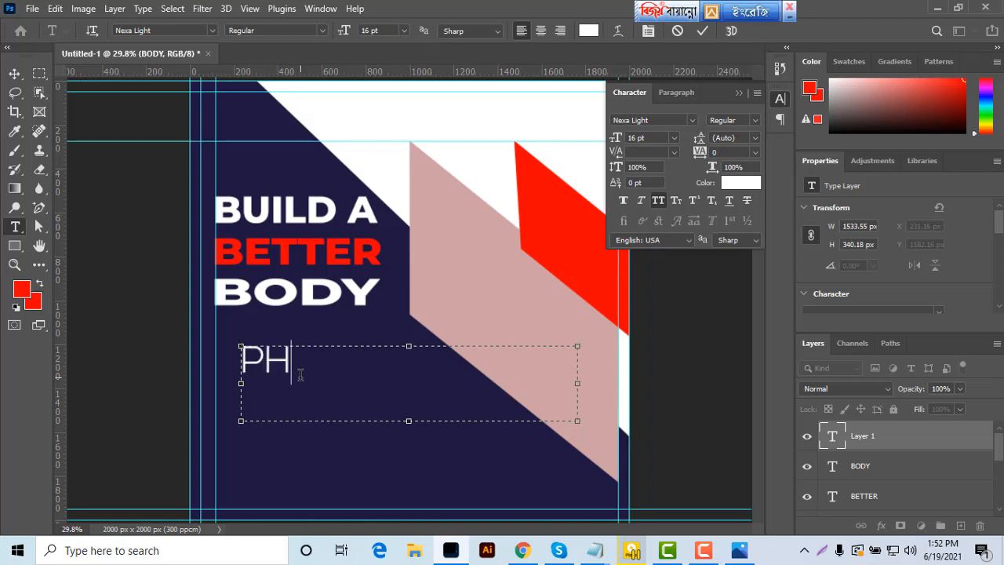
text(YSICAL COMPET)
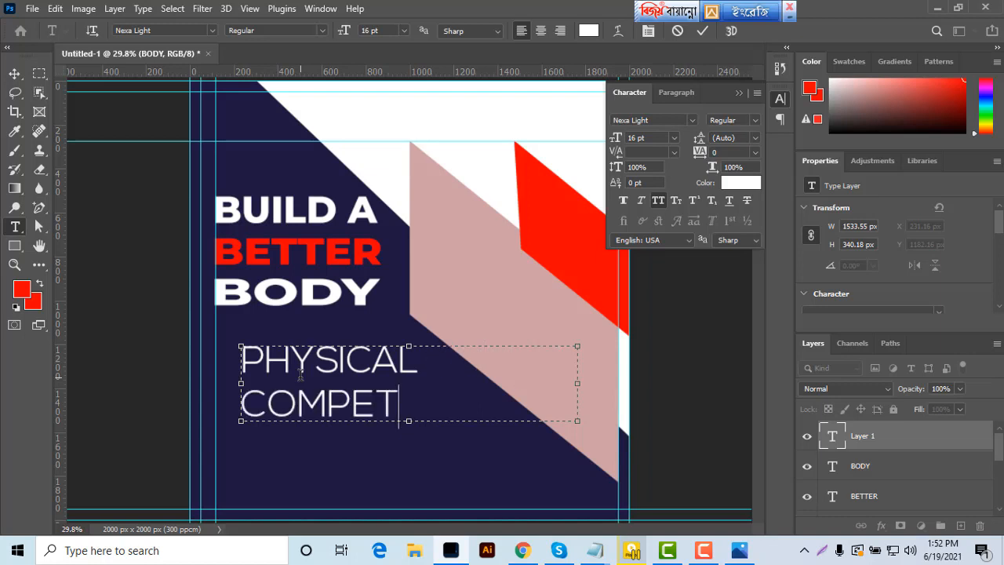
text(ITOR LAWRENC)
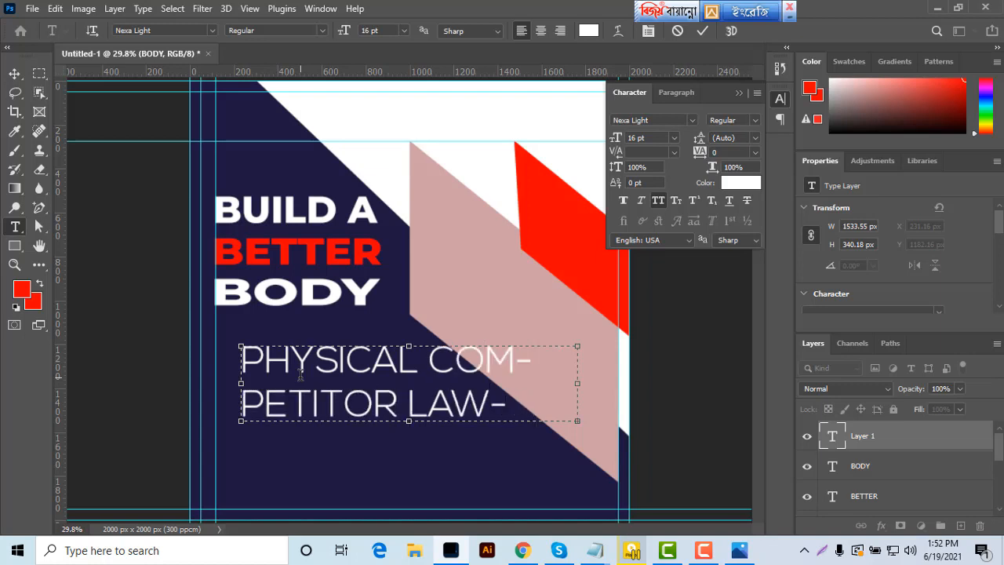
key(ctrl+a)
click(404, 30)
click(383, 64)
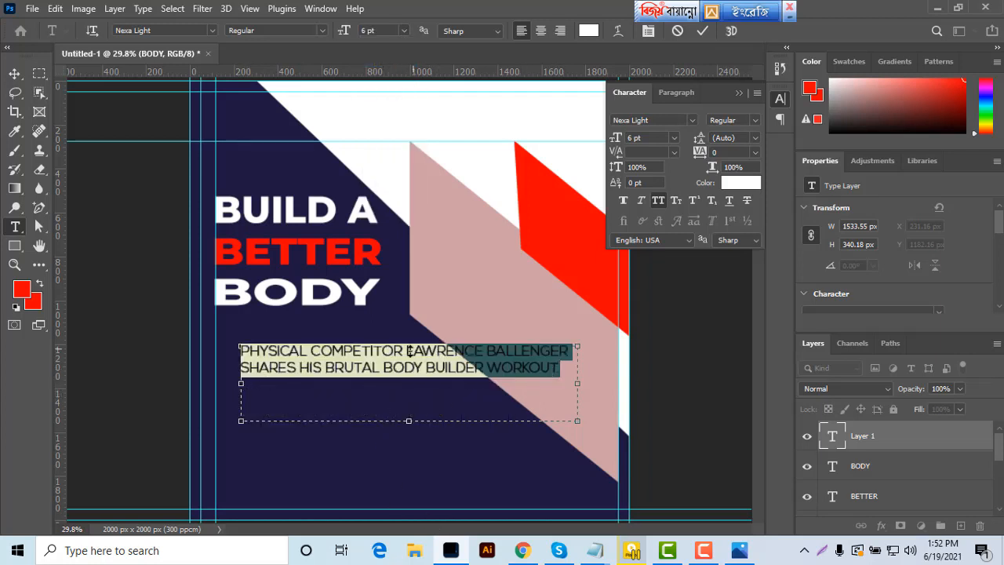
Shorten the paragraph box to about 253 px high and move it below BODY, left-aligned to the headline's vertical guide
drag(410, 351, 410, 372)
click(15, 74)
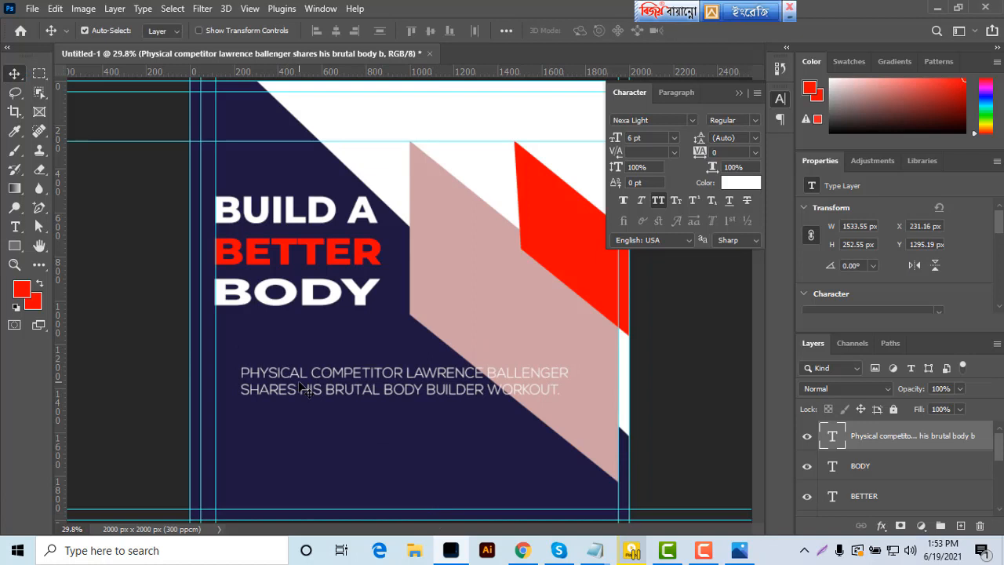
drag(330, 394, 304, 372)
drag(366, 390, 366, 391)
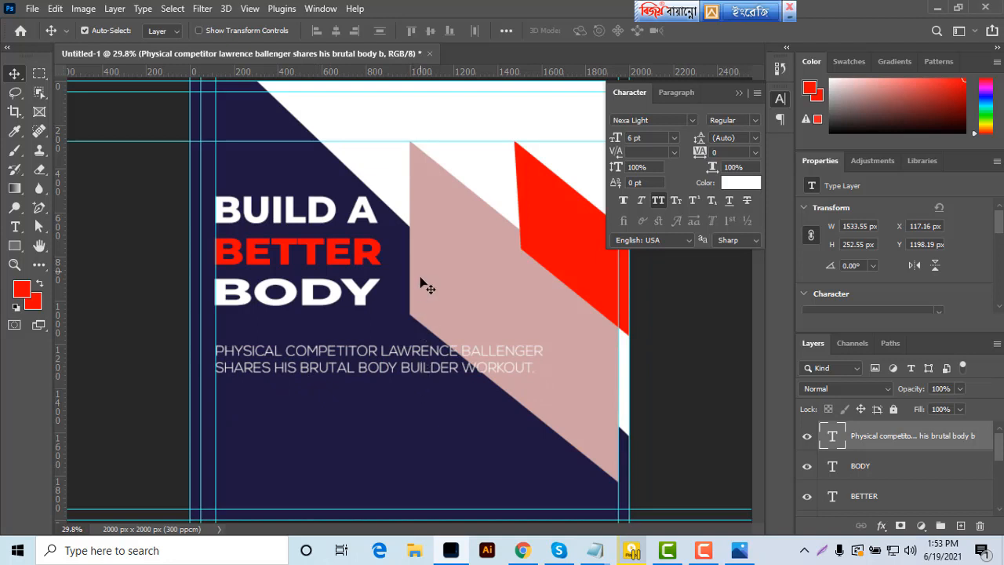
Raise the horizontal guide above the parallelograms and move both the pink and red parallelograms up to meet it
drag(454, 142, 450, 112)
drag(484, 295, 480, 269)
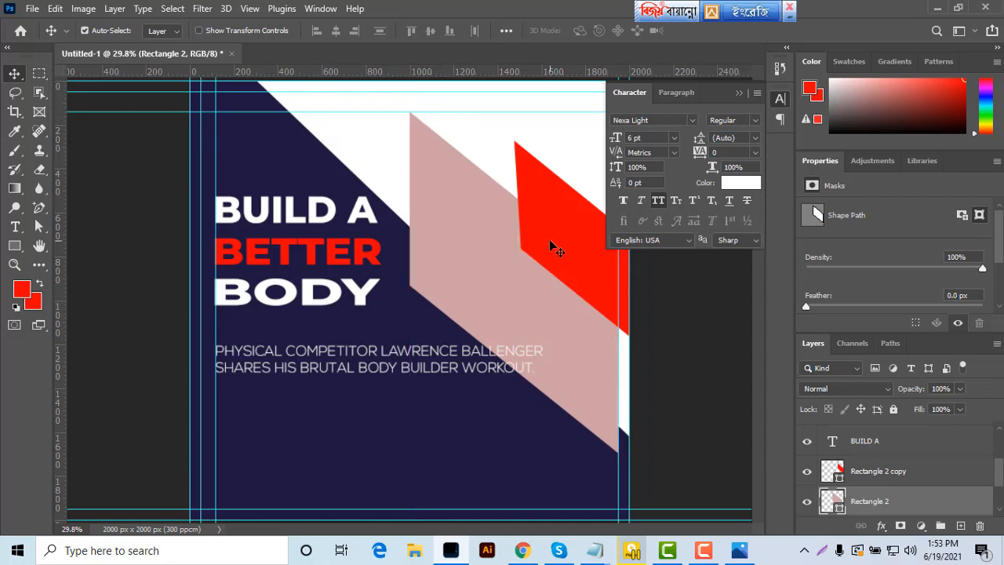
drag(550, 242, 547, 215)
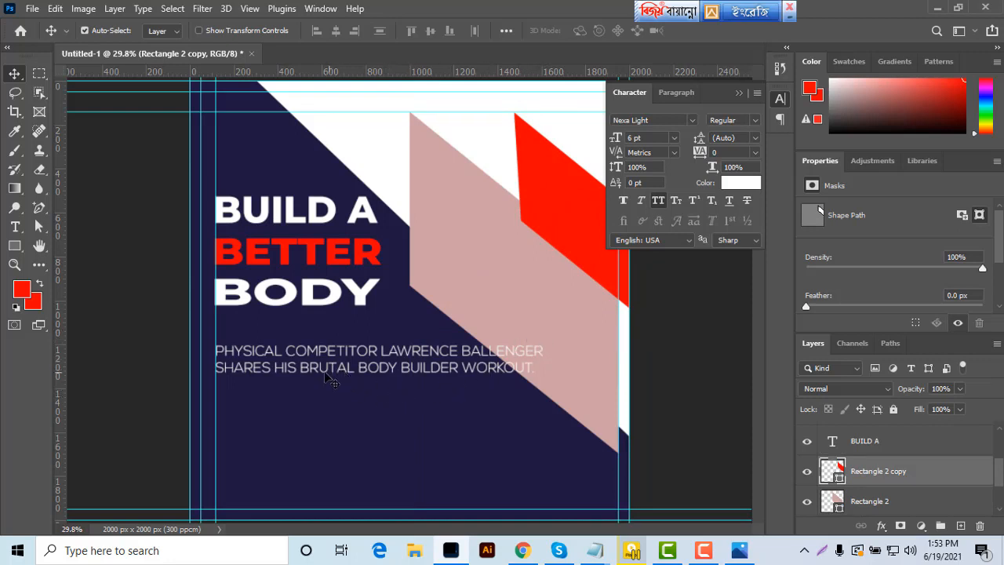
Set the paragraph text's tracking to 50 and narrow its box to about 1213 px so that the text wraps onto three lines
click(15, 227)
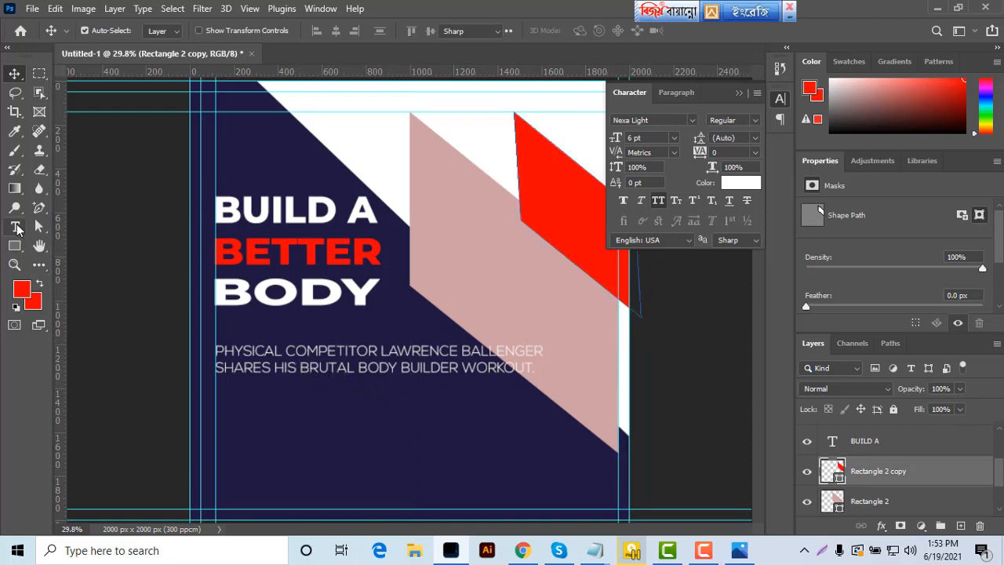
click(309, 367)
key(ctrl+a)
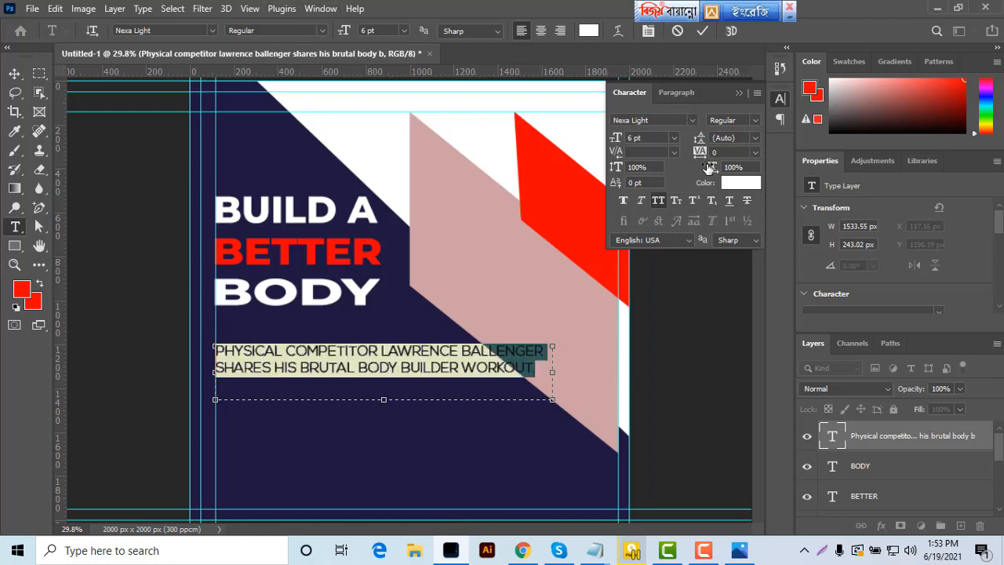
click(756, 152)
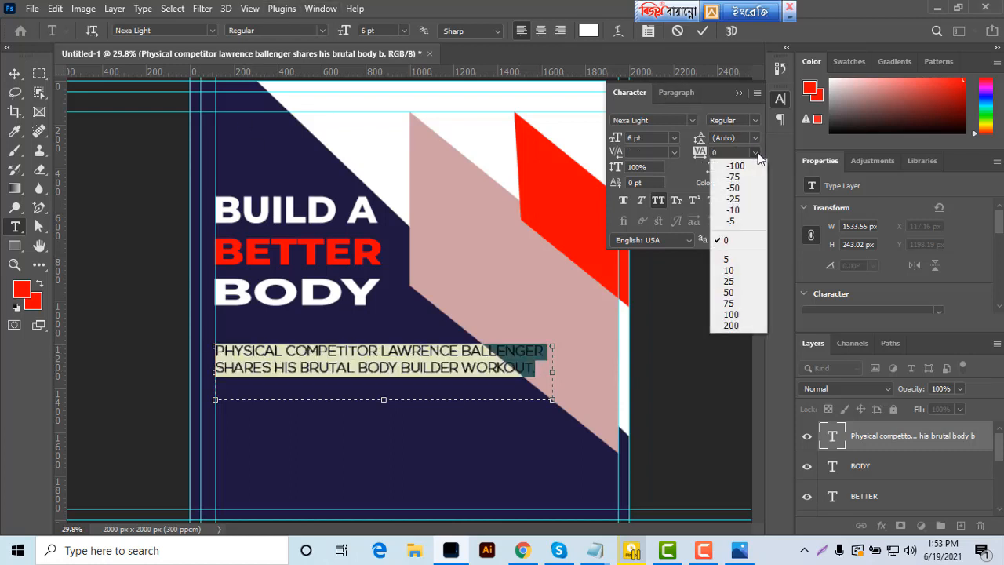
click(738, 293)
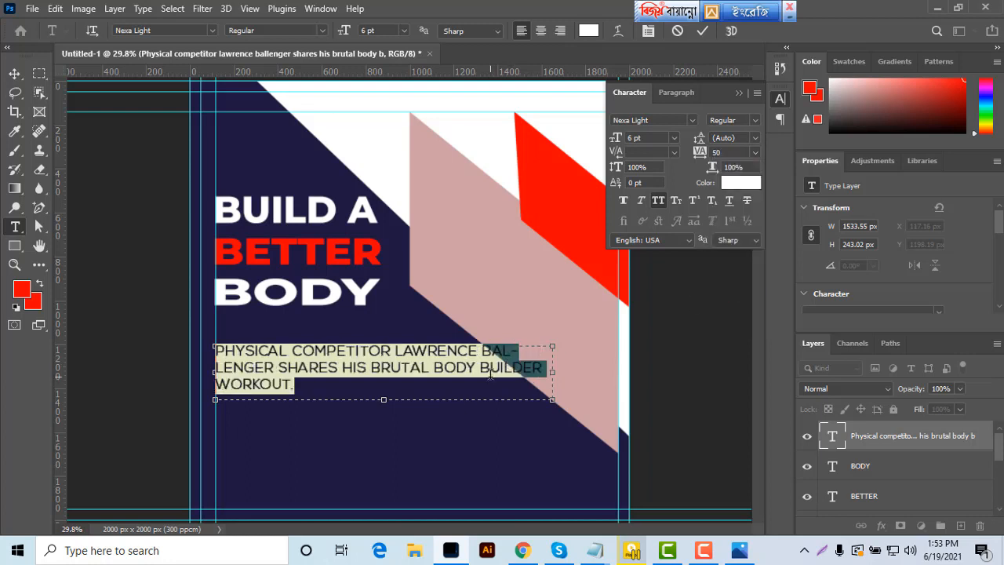
drag(551, 375, 480, 386)
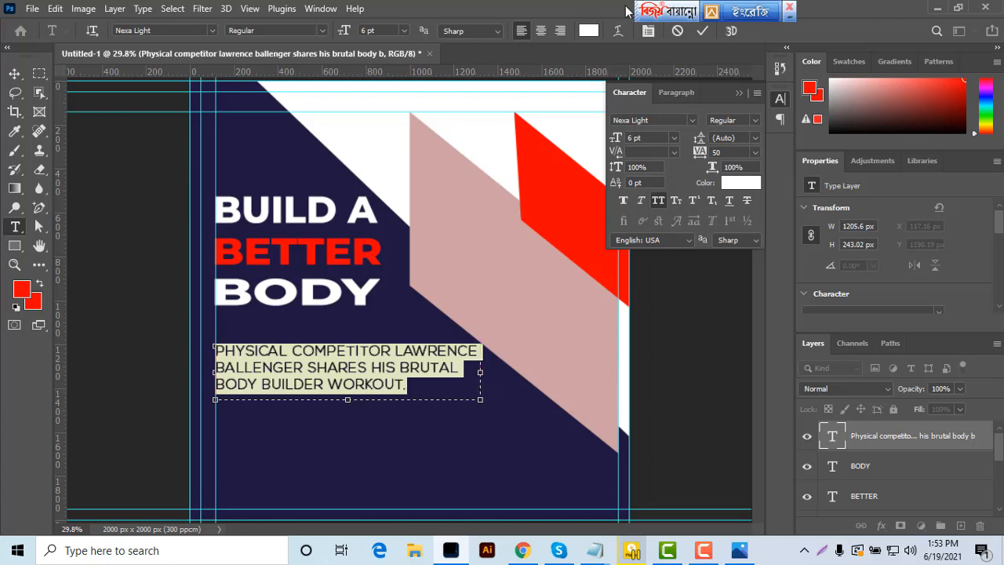
click(702, 32)
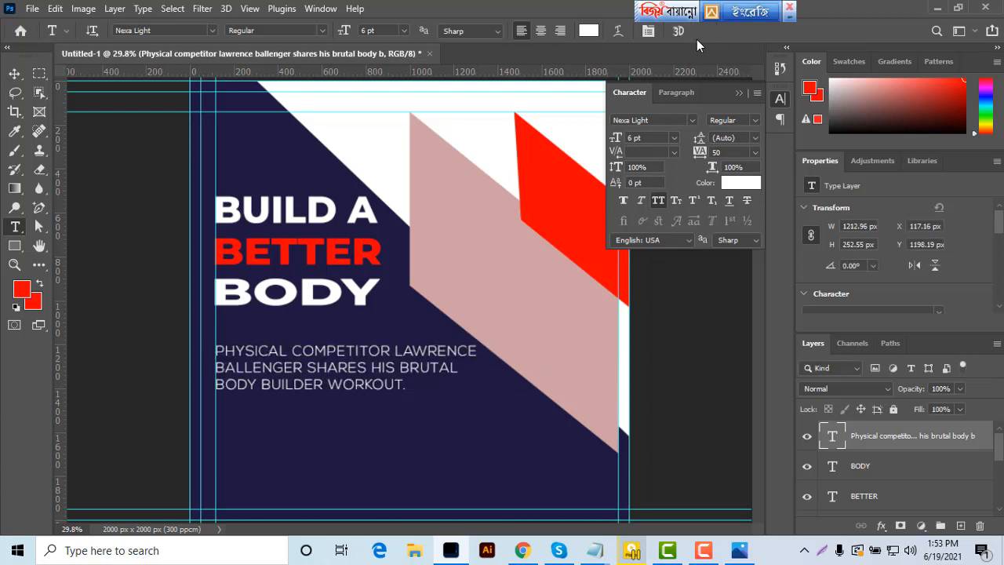
click(15, 72)
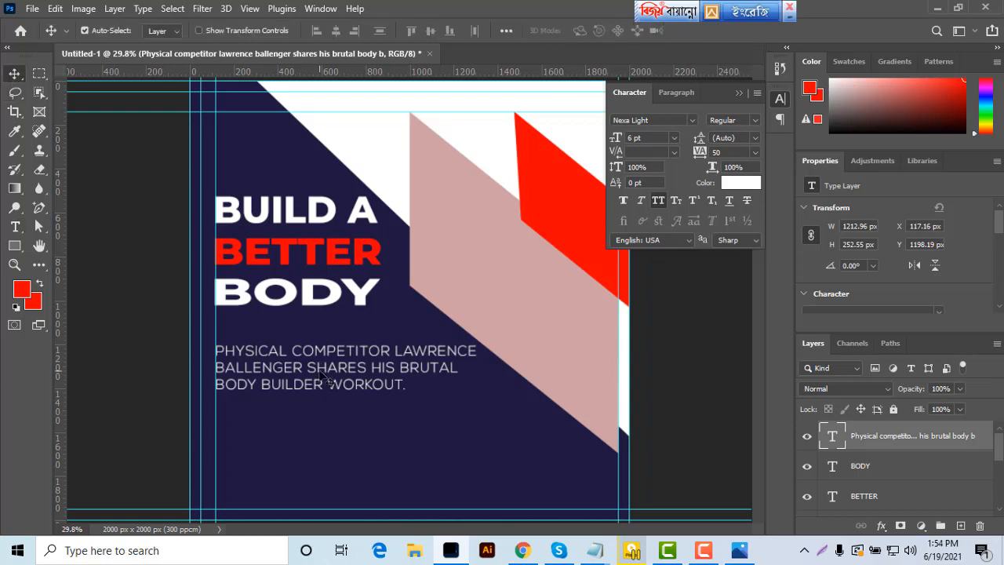
Draw a red rectangle about 453 × 105 px below the paragraph and move its lower-left corner outward to slant the left edge
click(15, 246)
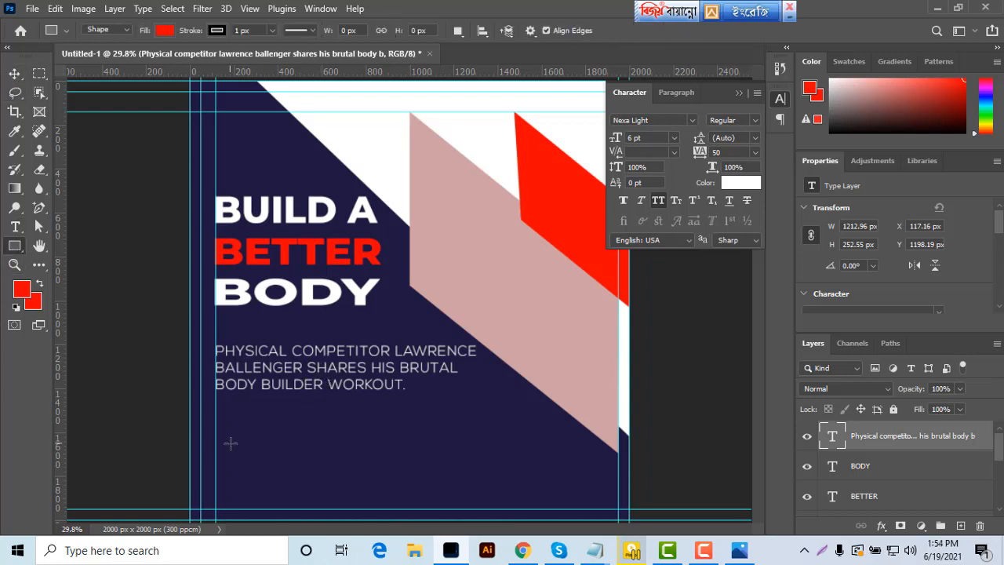
drag(236, 424, 336, 446)
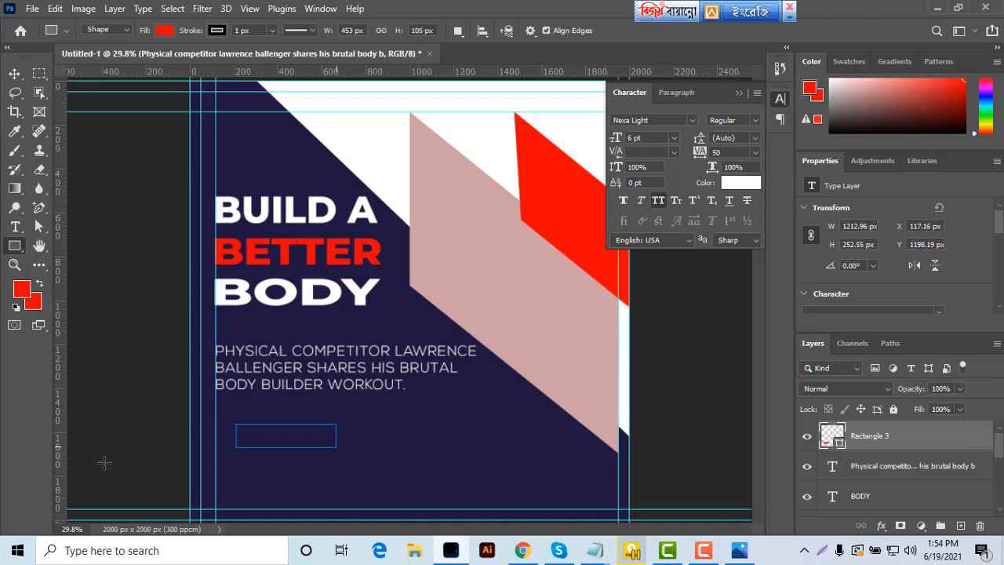
click(14, 264)
drag(269, 470, 330, 484)
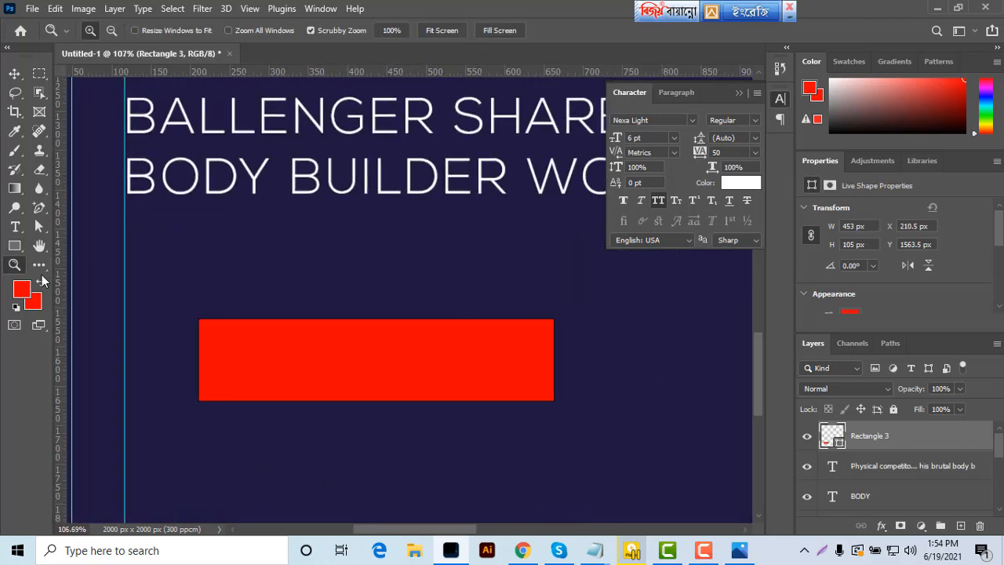
click(39, 226)
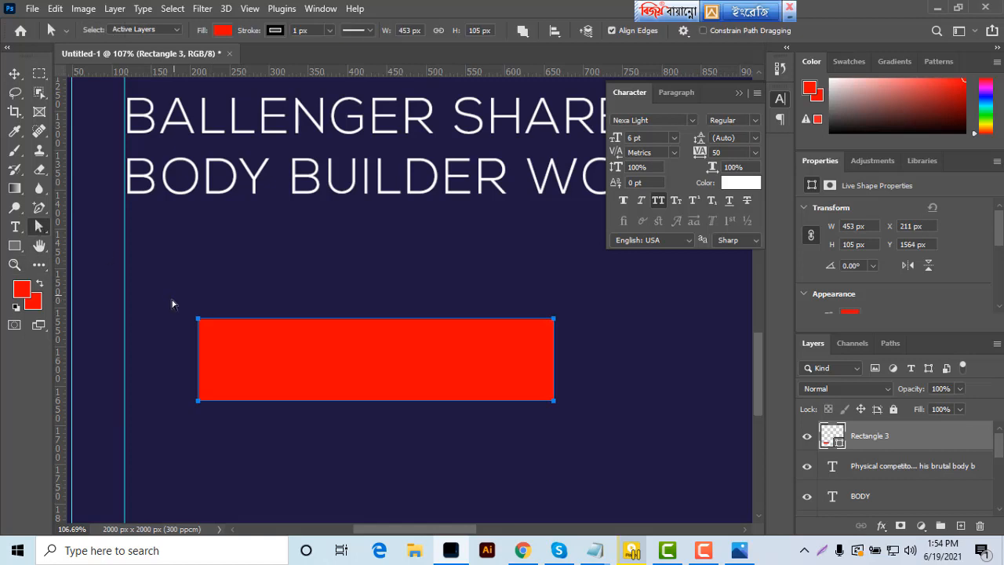
drag(174, 401, 246, 428)
drag(174, 381, 245, 428)
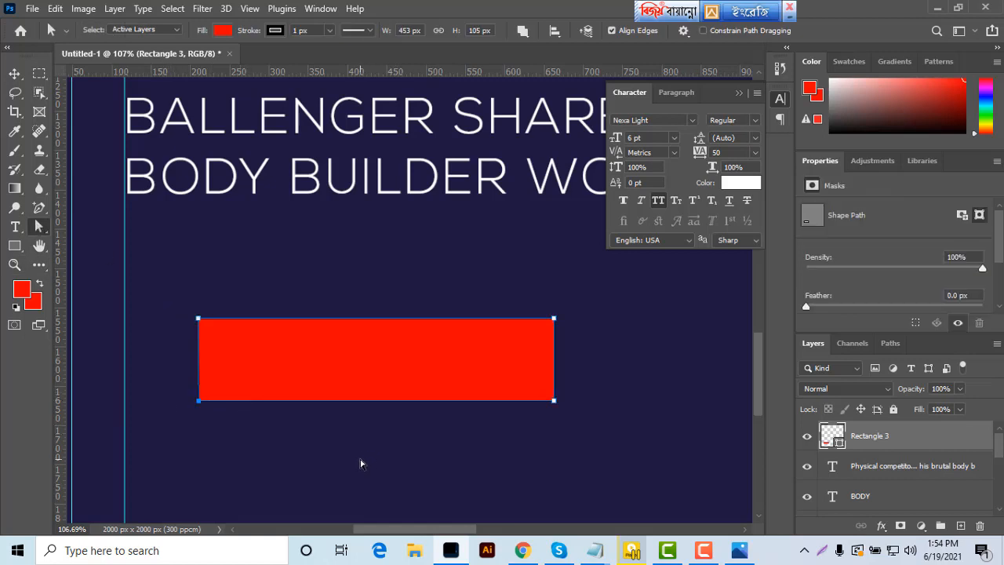
key(Left)
key(Left)
key(Left)
key(Left)
key(Left)
key(Left)
key(Left)
key(Left)
key(Left)
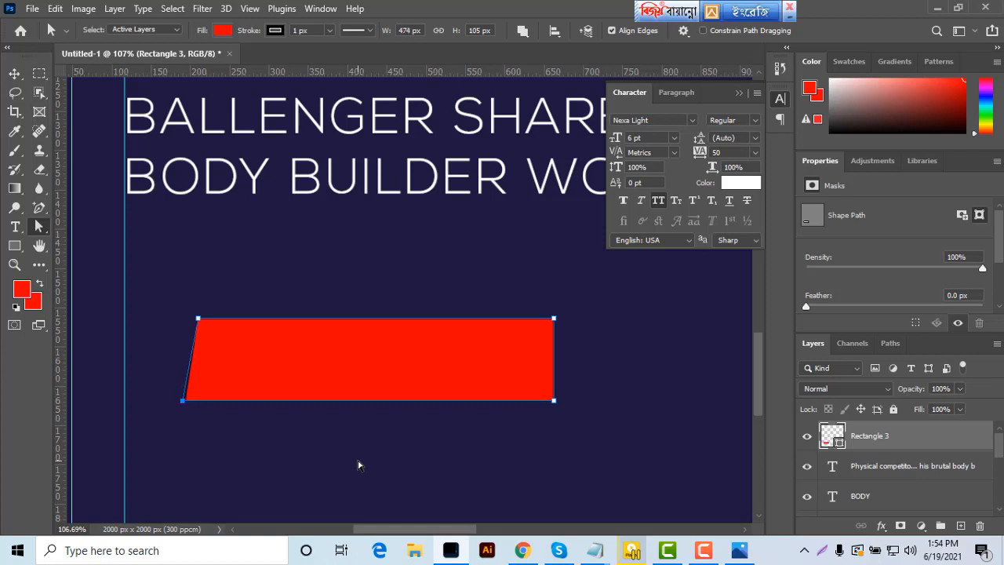
key(Left)
key(Left)
Move the rectangle's upper-right corner right and its lower-left corner further left to form a parallelogram about 522 px wide
drag(538, 304, 587, 356)
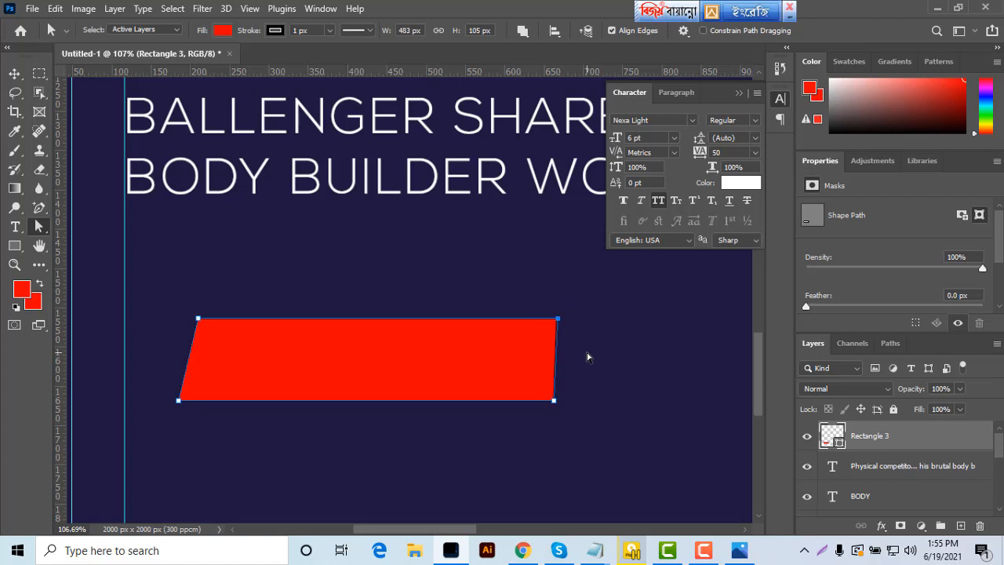
key(Right)
key(Right)
key(Right)
key(Right)
key(Right)
key(Right)
key(Right)
key(Right)
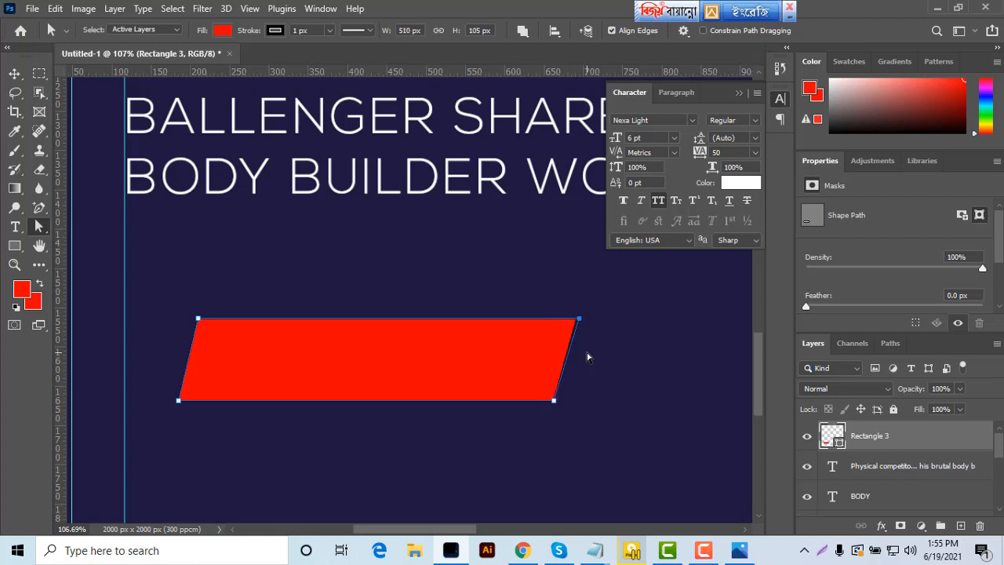
key(Right)
key(Right)
click(178, 400)
key(Left)
key(Left)
key(Left)
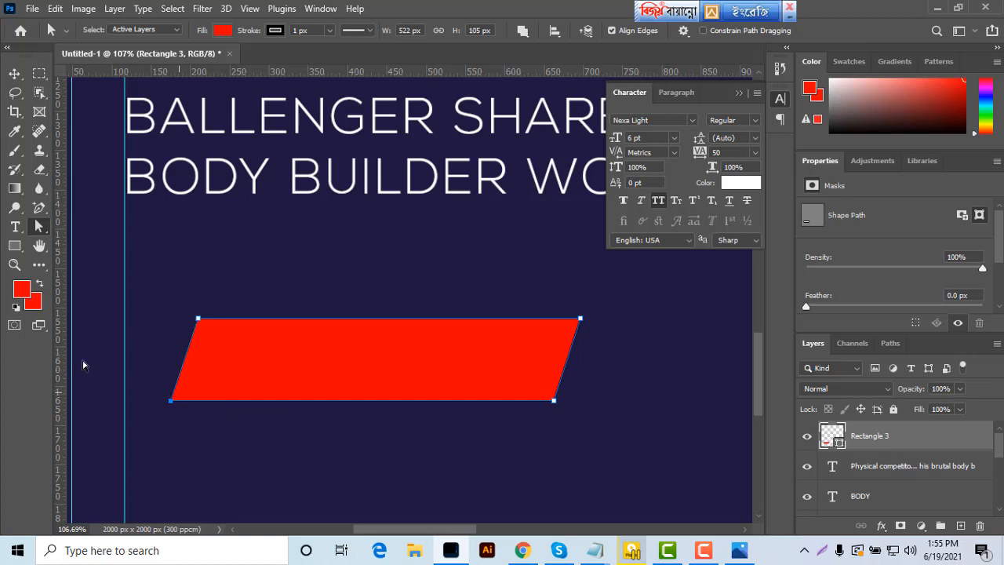
Scale the small red parallelogram narrower about its centre, keeping its height
click(13, 74)
click(14, 266)
drag(331, 327, 263, 374)
key(v)
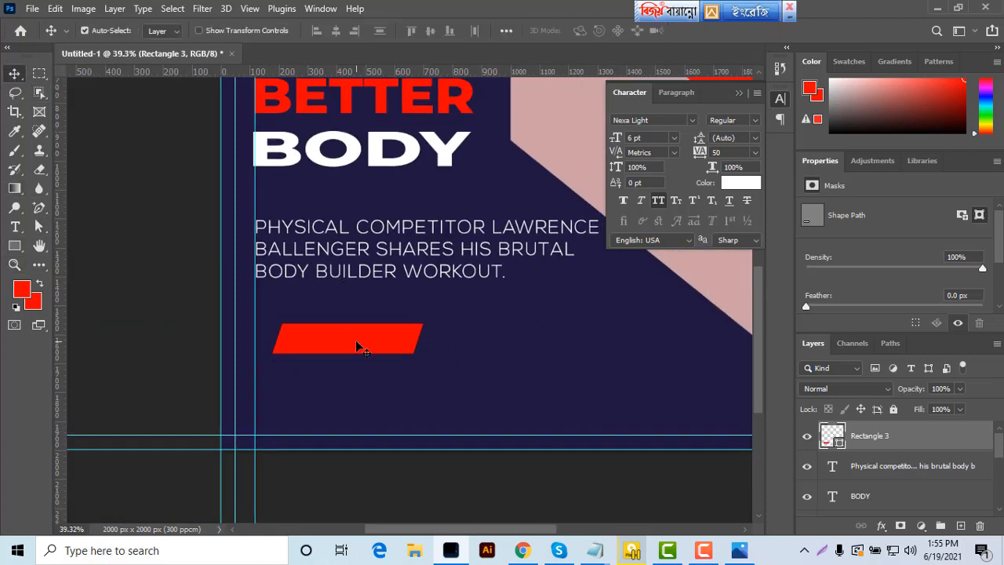
key(ctrl+t)
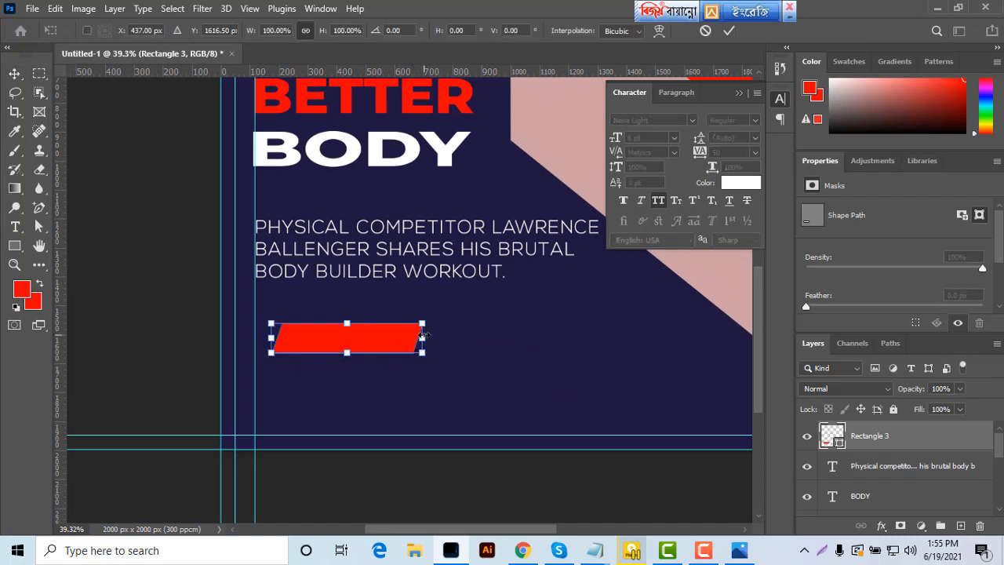
drag(424, 337, 403, 339)
click(729, 30)
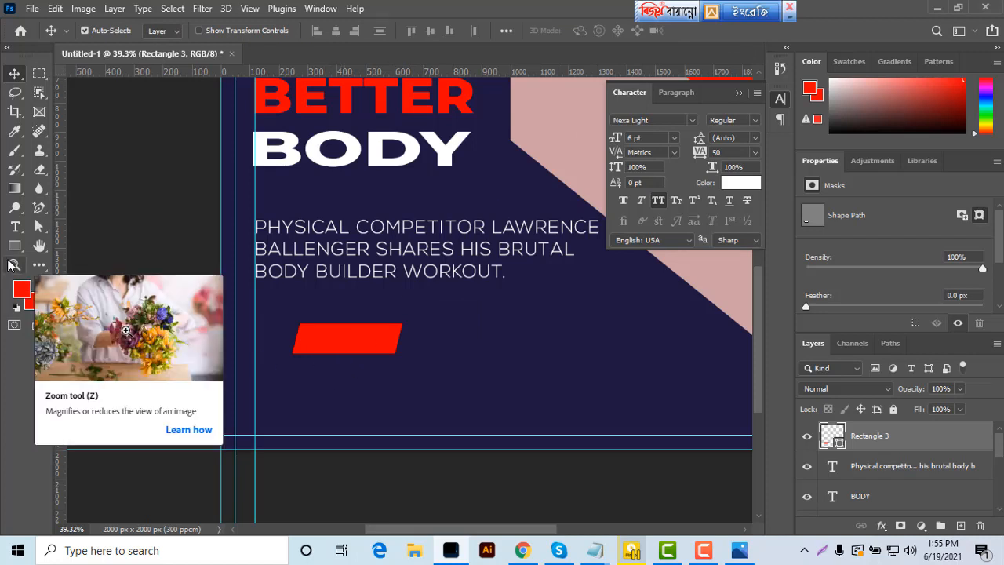
Add a text box about 610 × 163 px beside the small parallelogram and enter "JOIN US"
click(15, 227)
drag(441, 330, 617, 377)
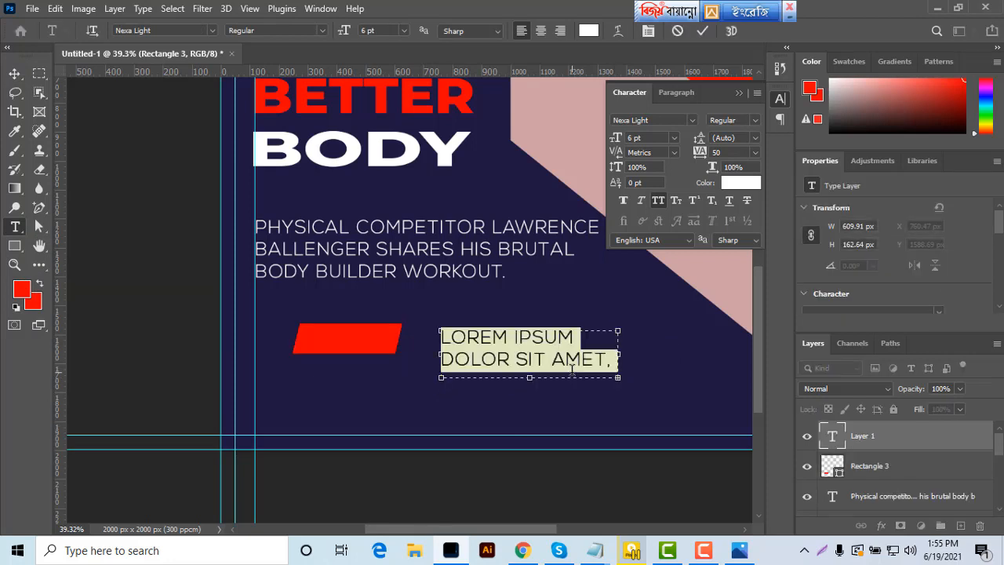
key(Delete)
text(J)
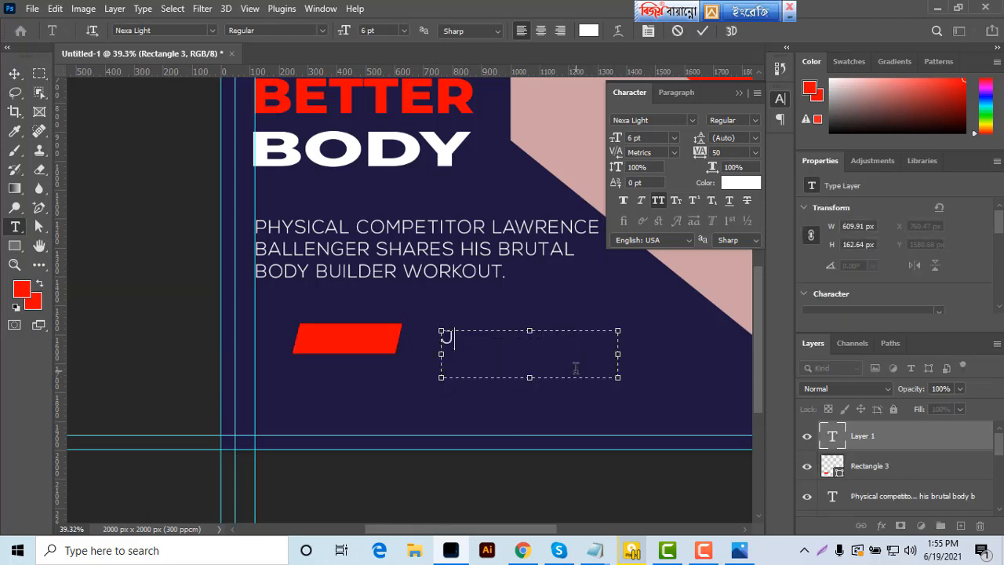
text(OIN US)
Set the "JOIN US" text's font to Nexa Bold
key(ctrl+a)
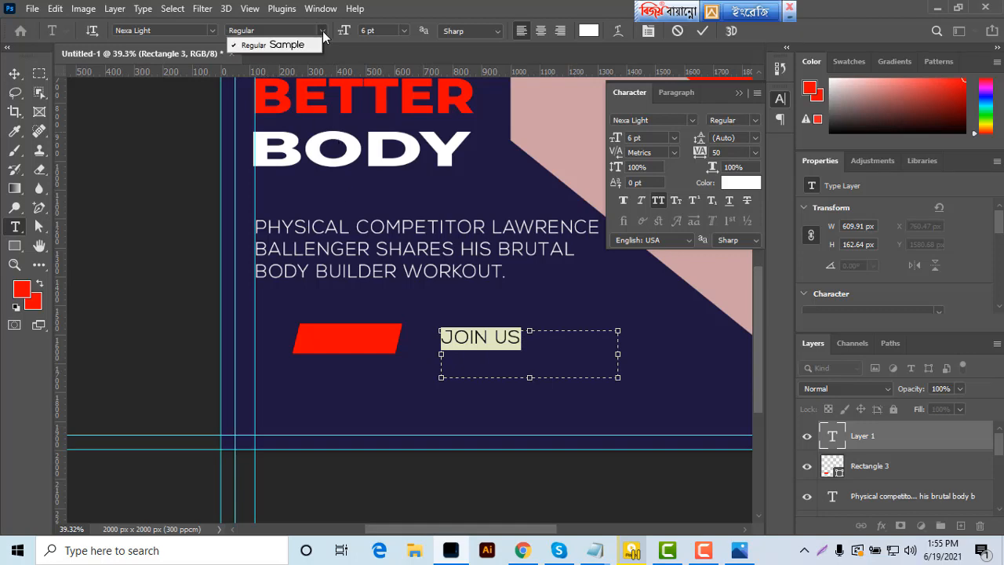
click(196, 36)
text(nexa)
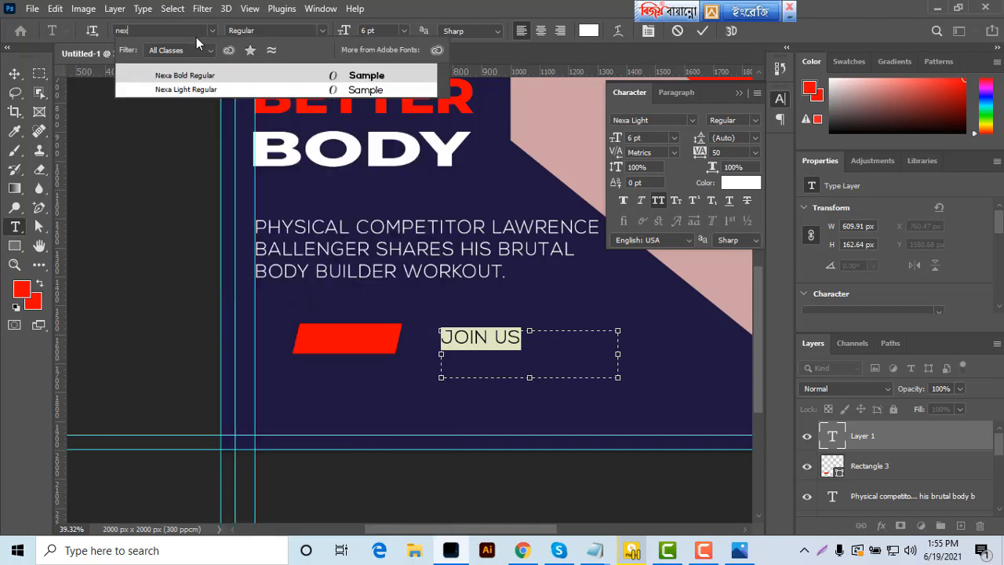
click(211, 76)
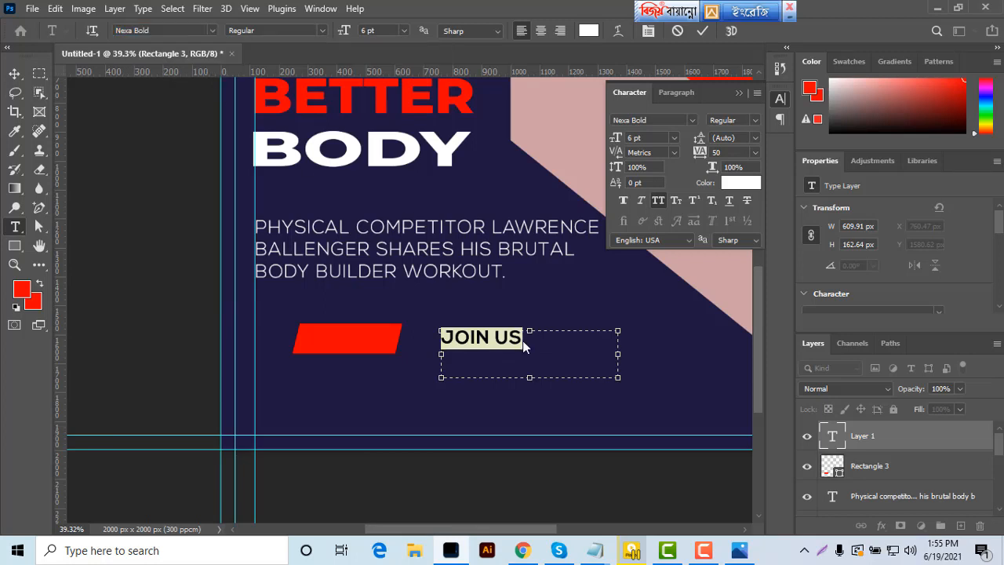
click(524, 338)
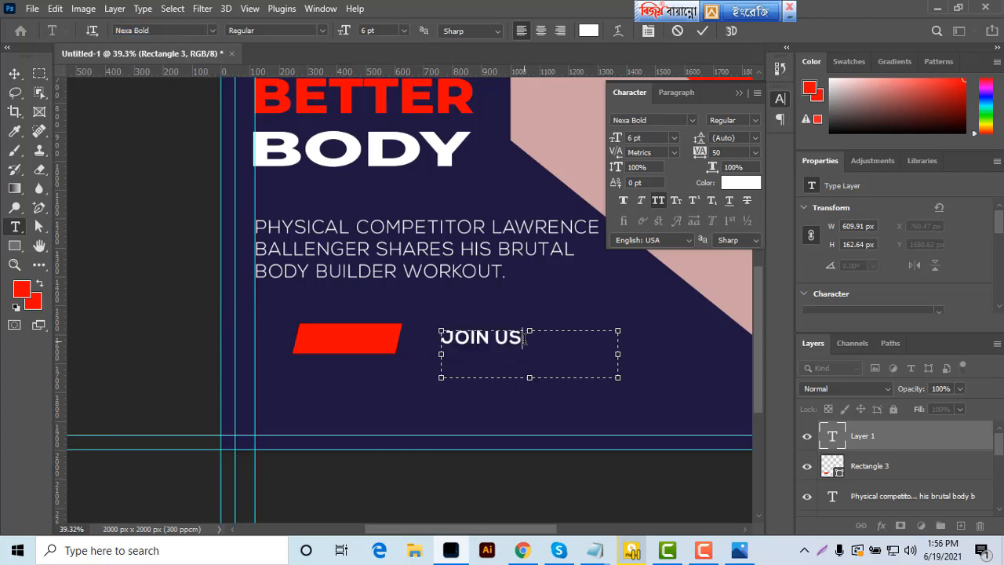
click(702, 31)
click(14, 73)
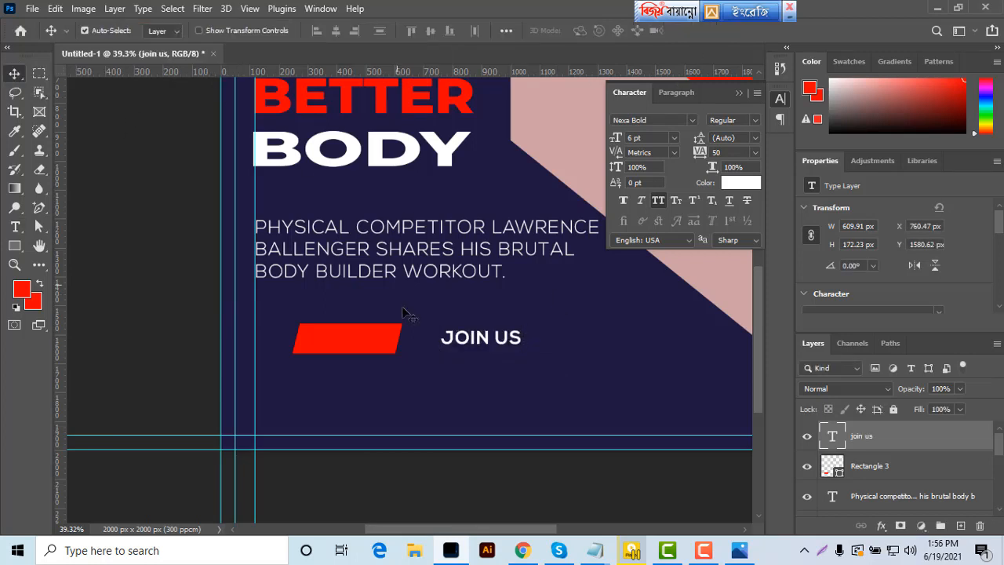
Move the small red parallelogram to the headline's vertical guide below the paragraph and centre the "JOIN US" text on it
drag(480, 345, 269, 370)
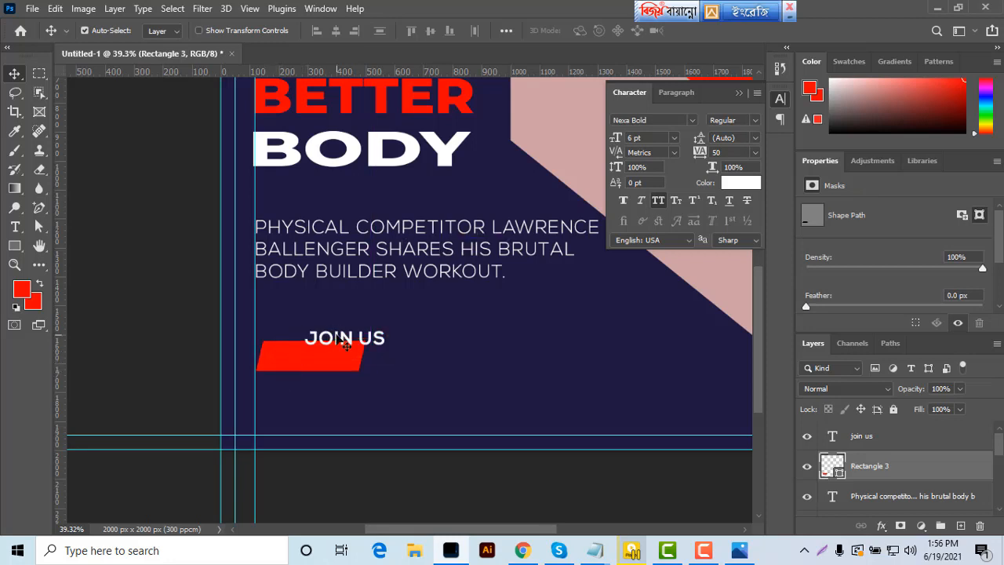
drag(345, 345, 317, 363)
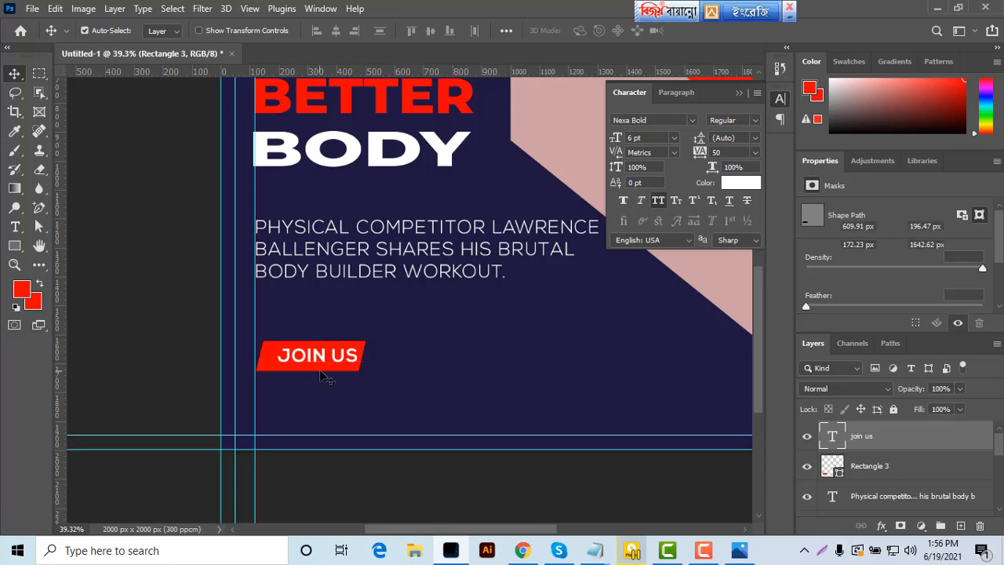
key(Left)
key(Left)
key(Left)
key(Left)
key(Left)
key(Left)
key(Left)
key(Left)
key(Left)
key(Left)
key(Left)
key(Left)
key(Left)
key(Left)
key(Left)
key(Left)
key(Left)
key(Left)
key(Left)
key(Left)
key(Left)
key(Left)
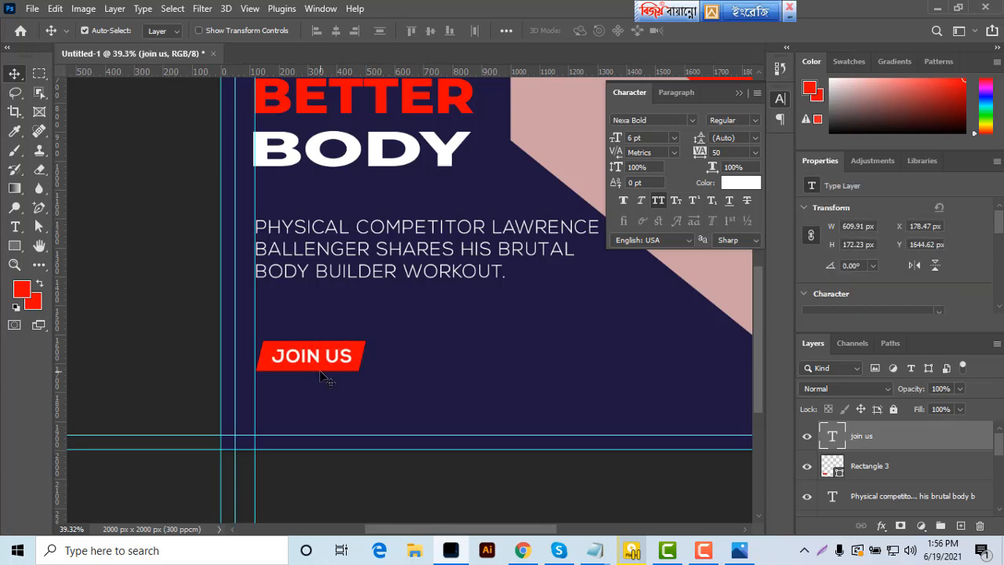
Duplicate the red button parallelogram and offset the copy slightly to the right
click(331, 366)
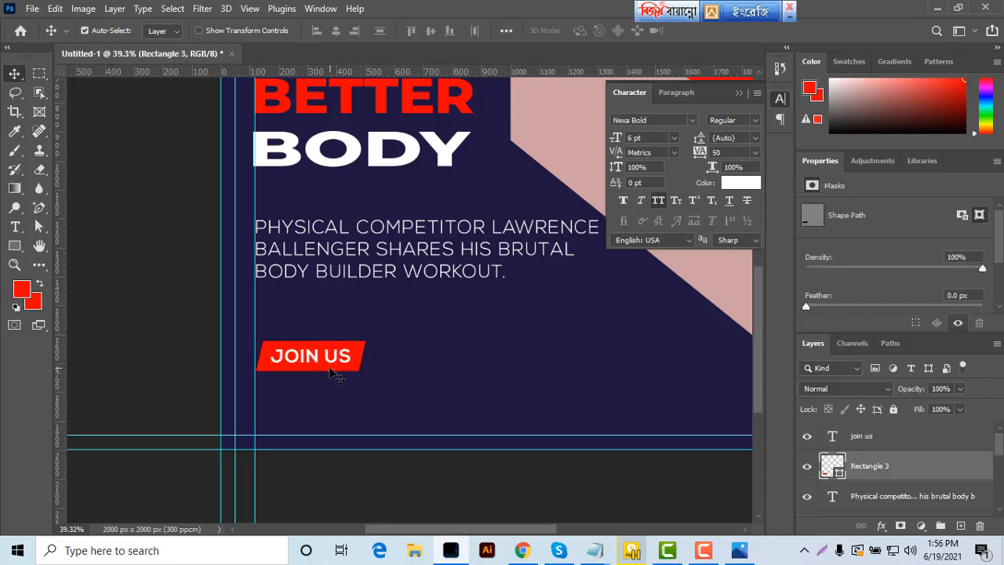
drag(335, 370, 364, 371)
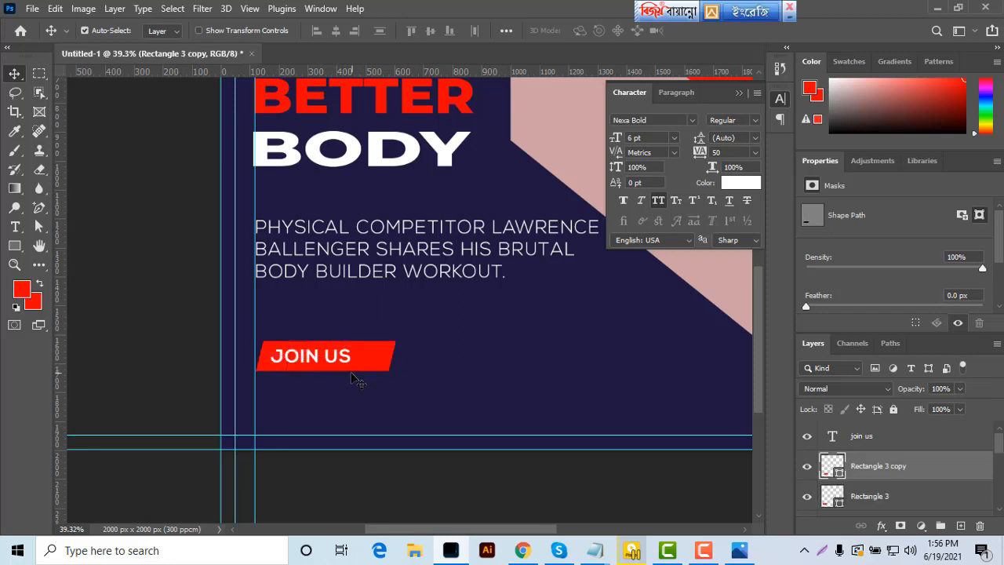
Fill the copied parallelogram with black (#000000) and place its layer beneath the red one
double_click(838, 475)
click(568, 353)
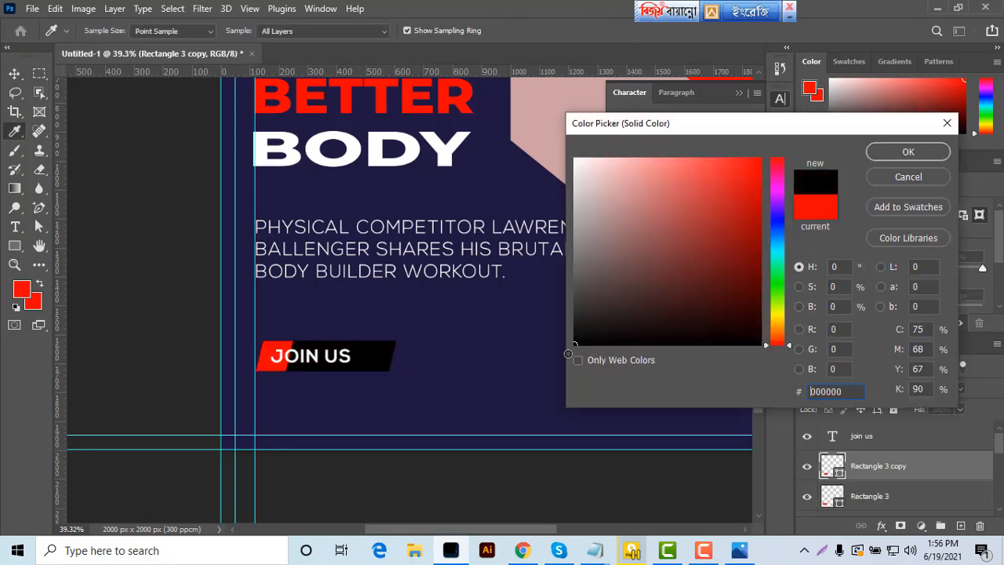
click(908, 152)
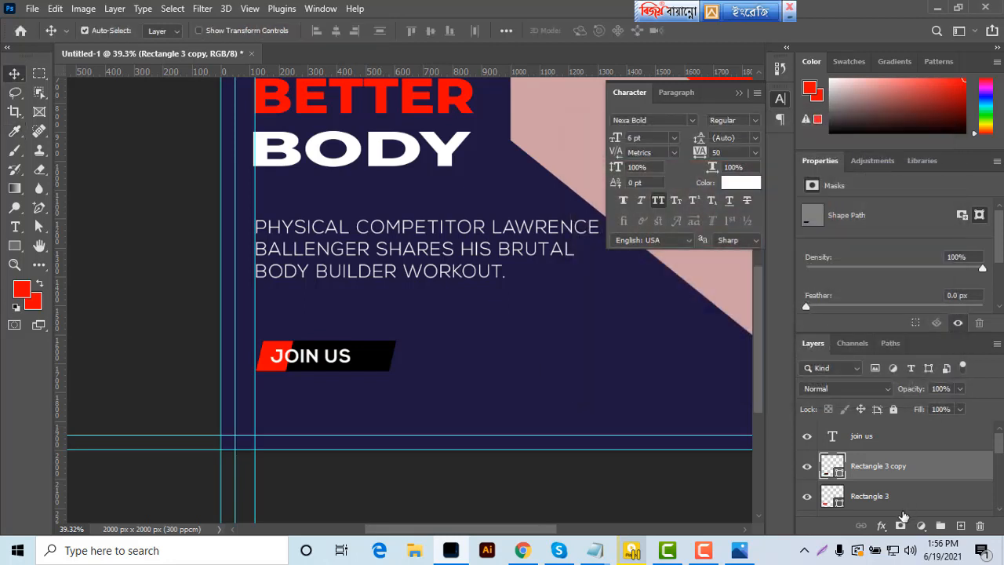
drag(906, 473, 899, 506)
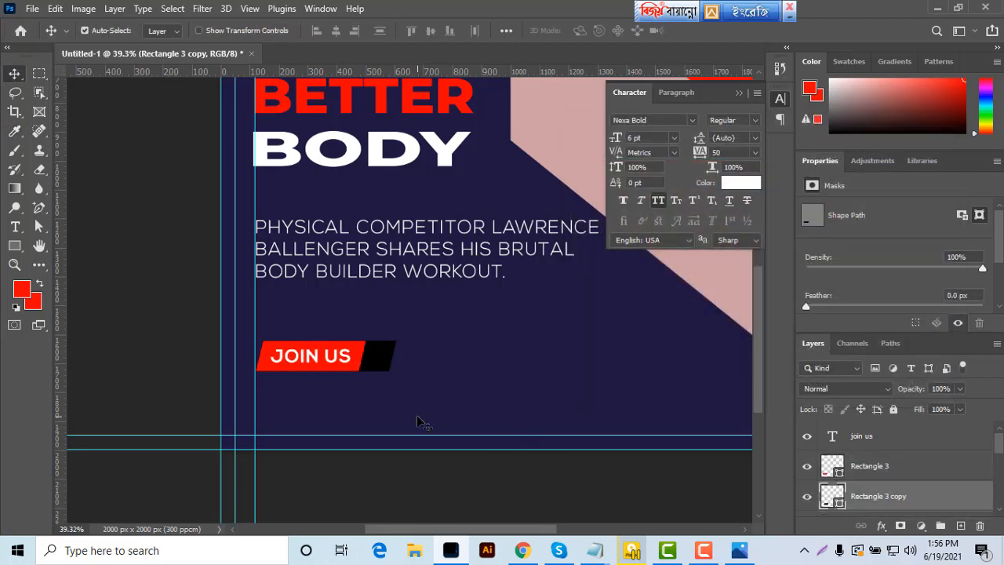
Add a text box about 361 × 216 px to the right of the button, enter ">" and set it to 18 pt
click(15, 227)
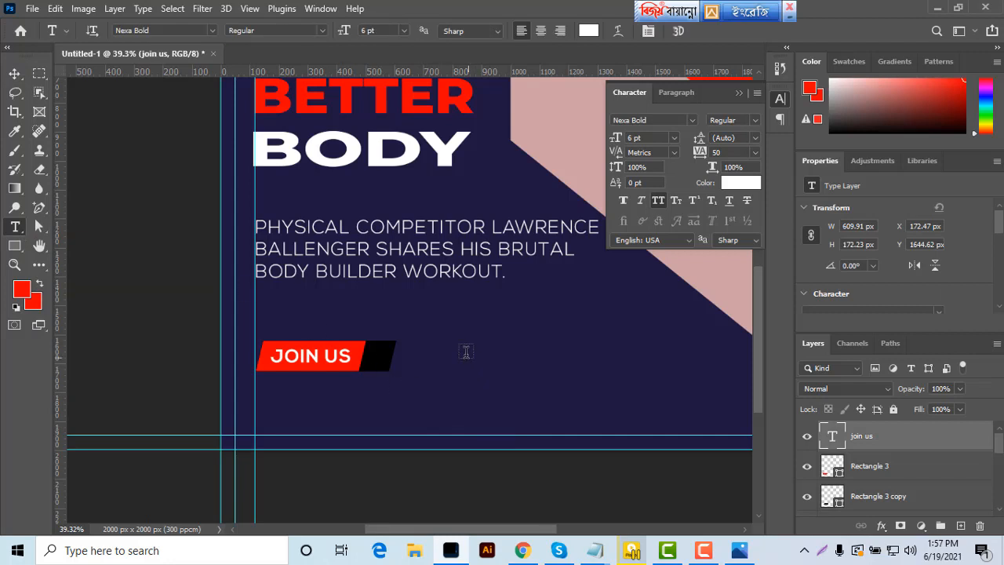
drag(460, 333, 560, 395)
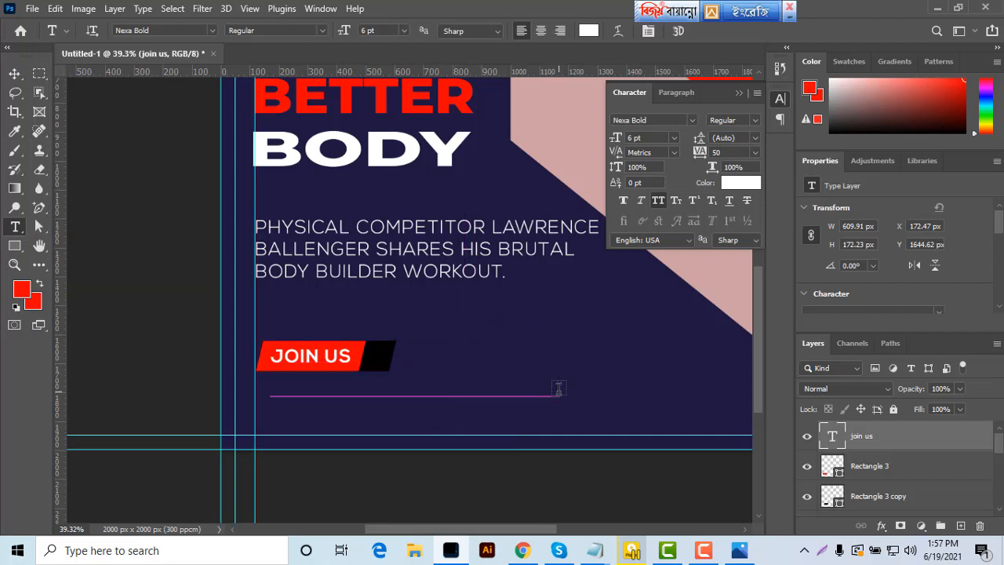
key(BackSpace)
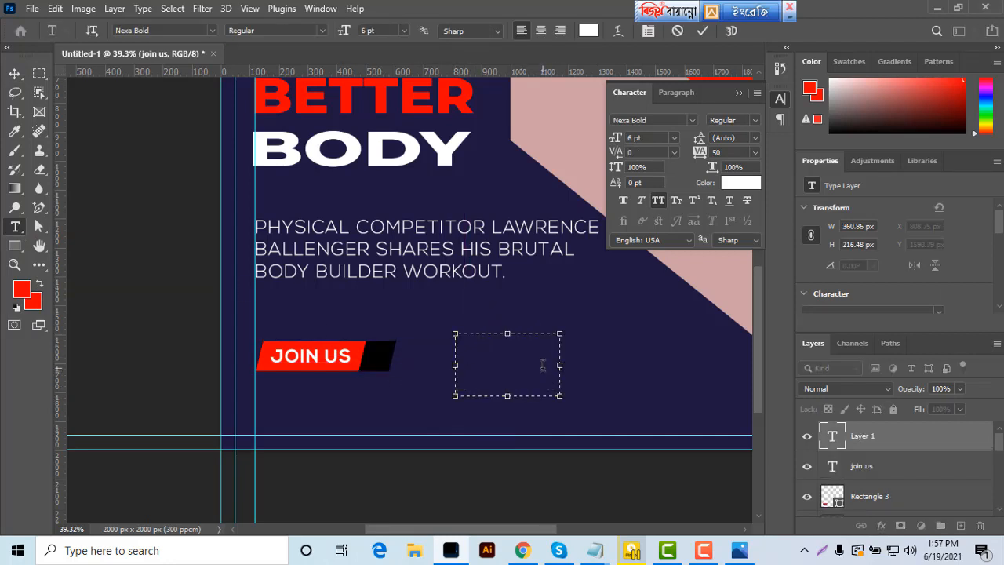
key(ctrl+a)
click(403, 30)
click(376, 156)
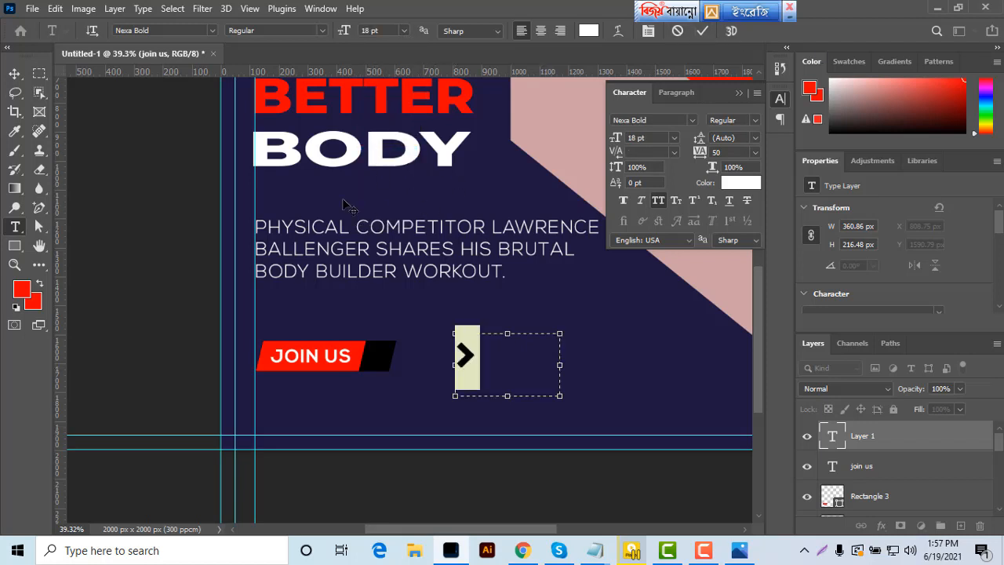
Colour the ">" arrow white (#ffffff) and move it onto the black end of the button
click(21, 289)
text(ffffff)
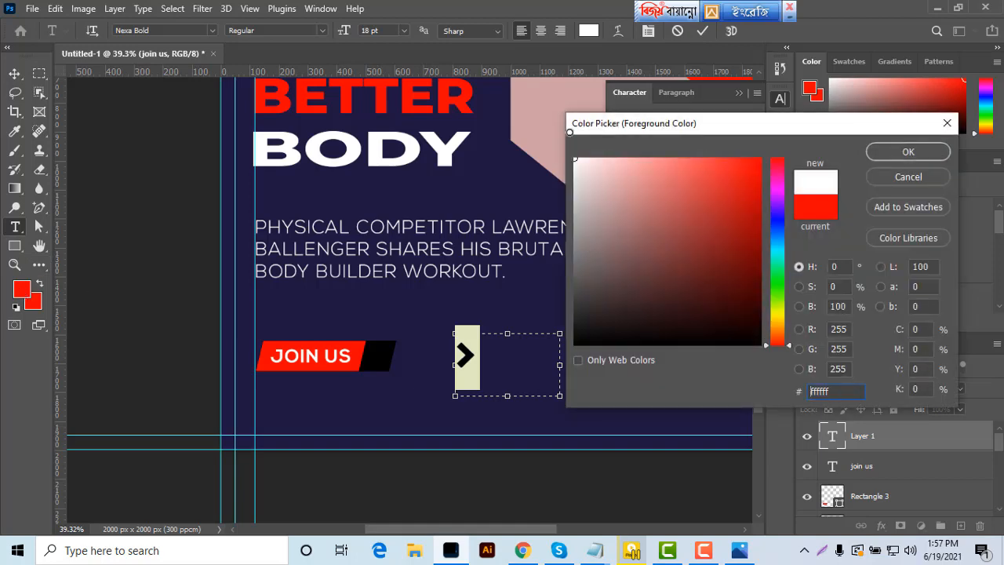
click(908, 153)
key(ctrl+Return)
key(v)
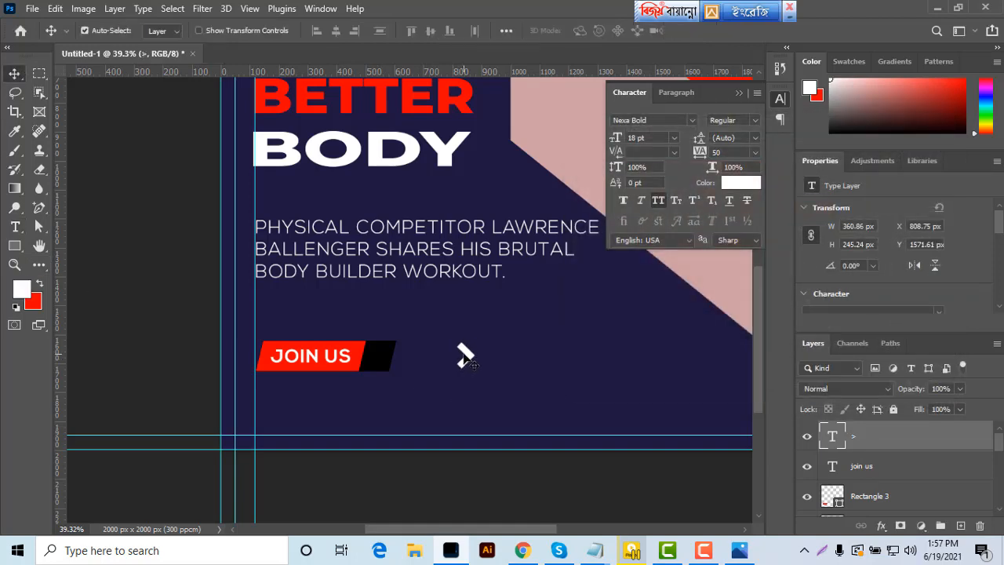
drag(466, 355, 381, 360)
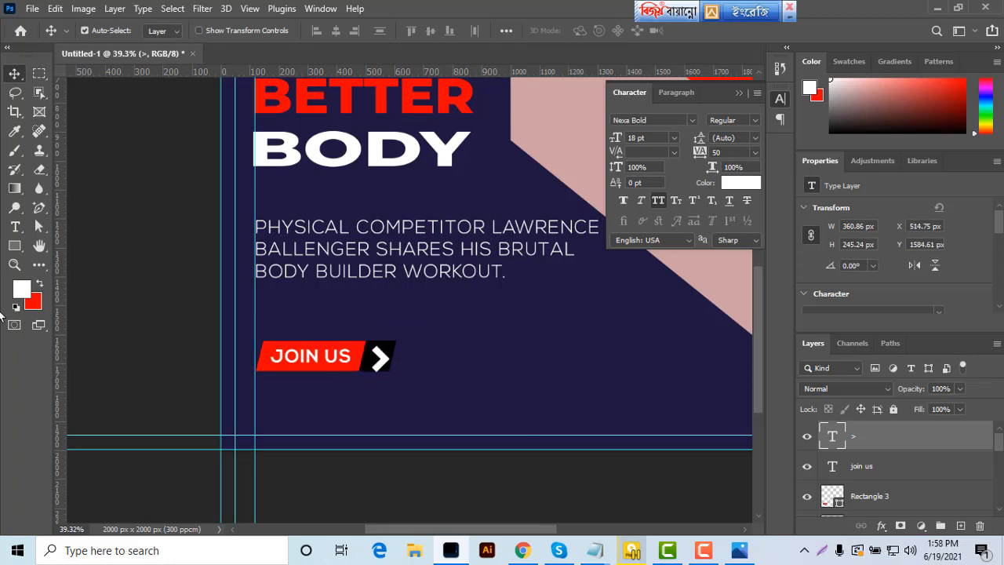
Set the font size of the ">" arrow on the button to 12 pt
double_click(835, 437)
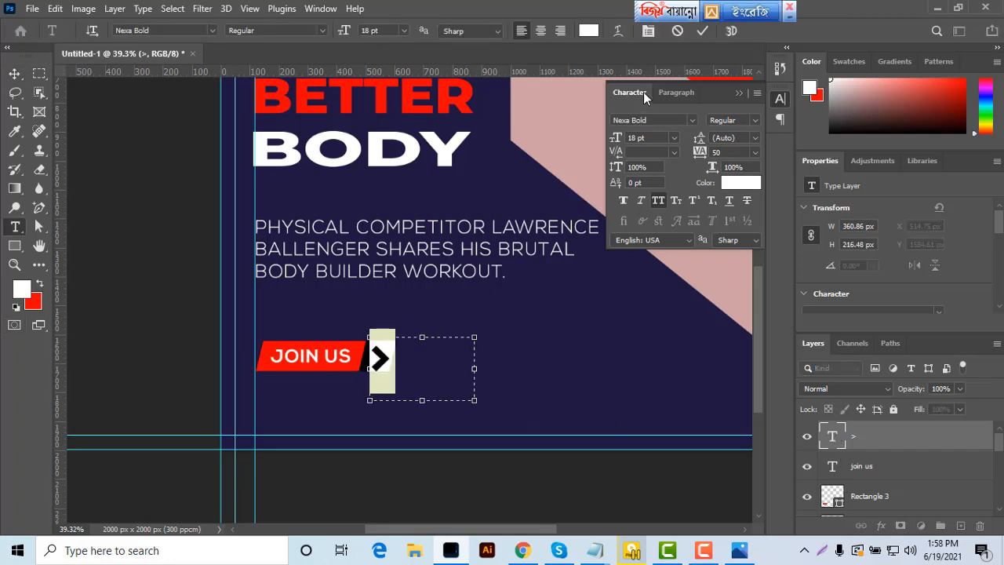
click(404, 32)
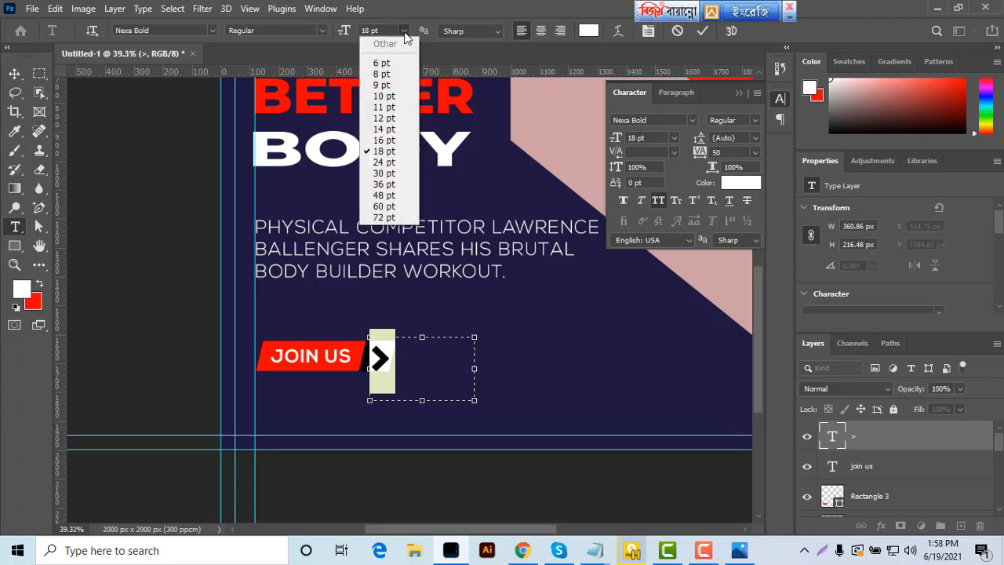
click(392, 124)
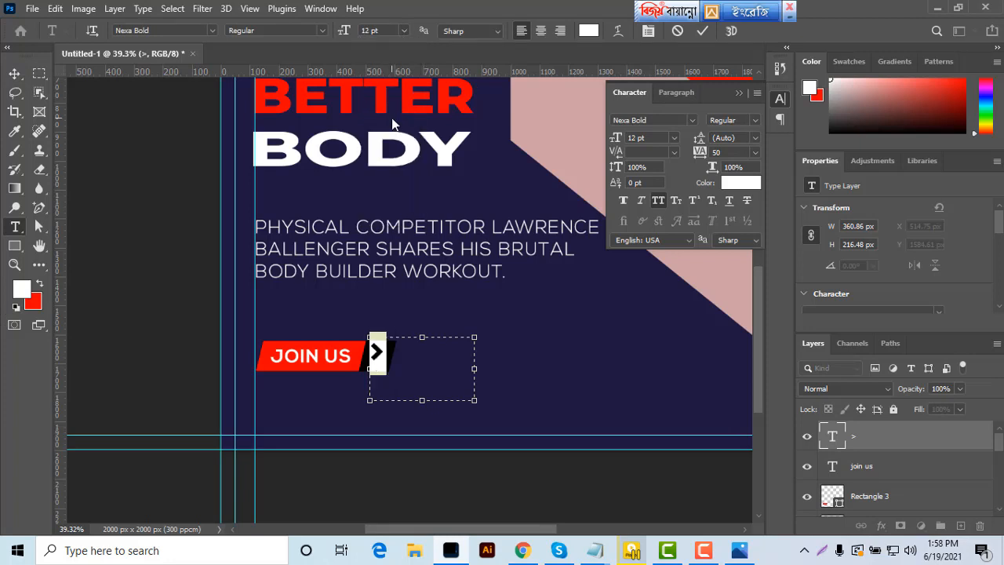
click(701, 31)
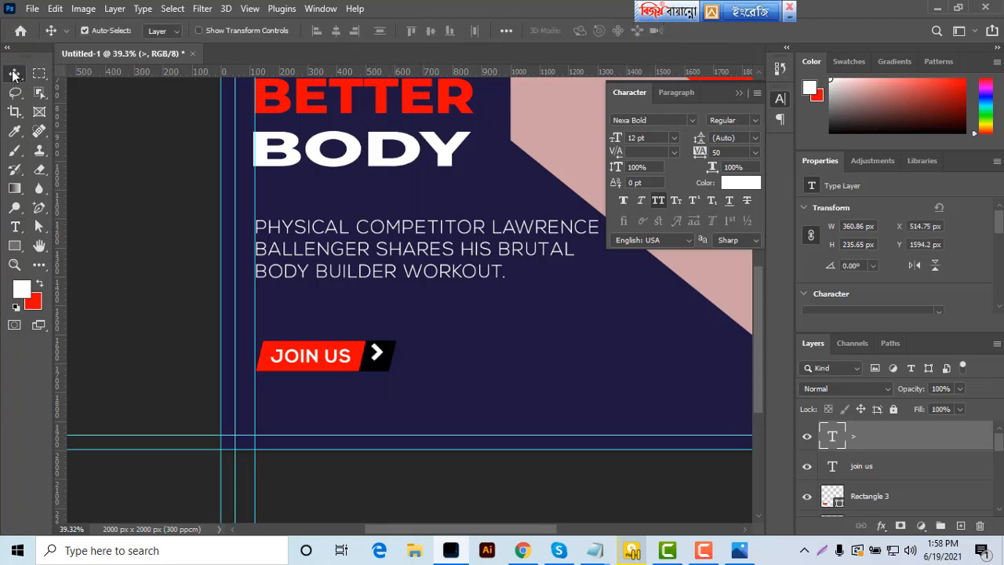
Nudge the ">" arrow down and slightly right to centre it on the black end of the button
key(Down)
key(Down)
key(Down)
key(Down)
key(Down)
key(Down)
key(Down)
key(Down)
key(Right)
key(Right)
Open 5-arm-blasting-workouts-for-mass-header-830x467.jpg from the Desktop and convert its background to a smart object
click(14, 266)
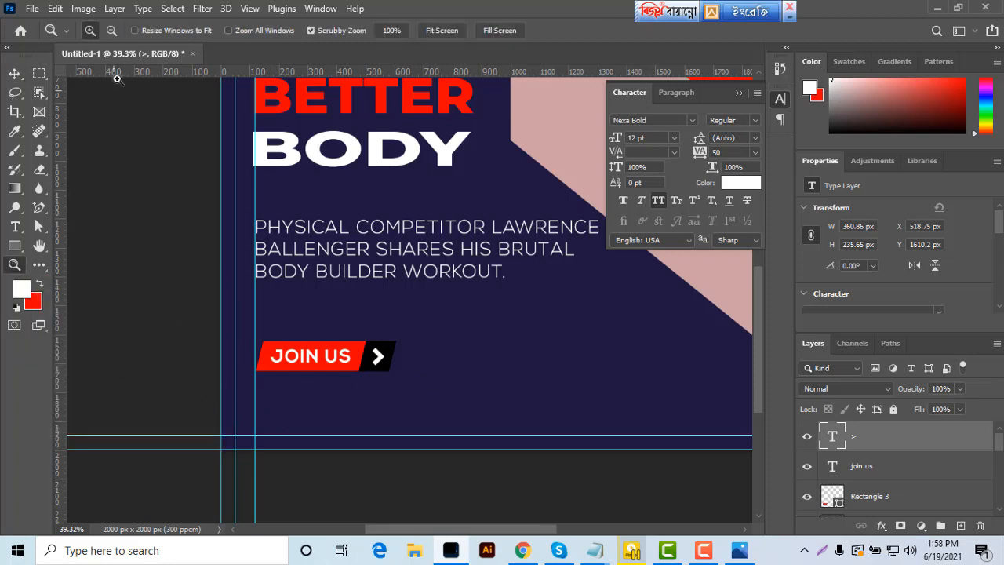
mouse_move(385, 327)
mouse_down()
mouse_move(369, 327)
mouse_move(391, 326)
mouse_up()
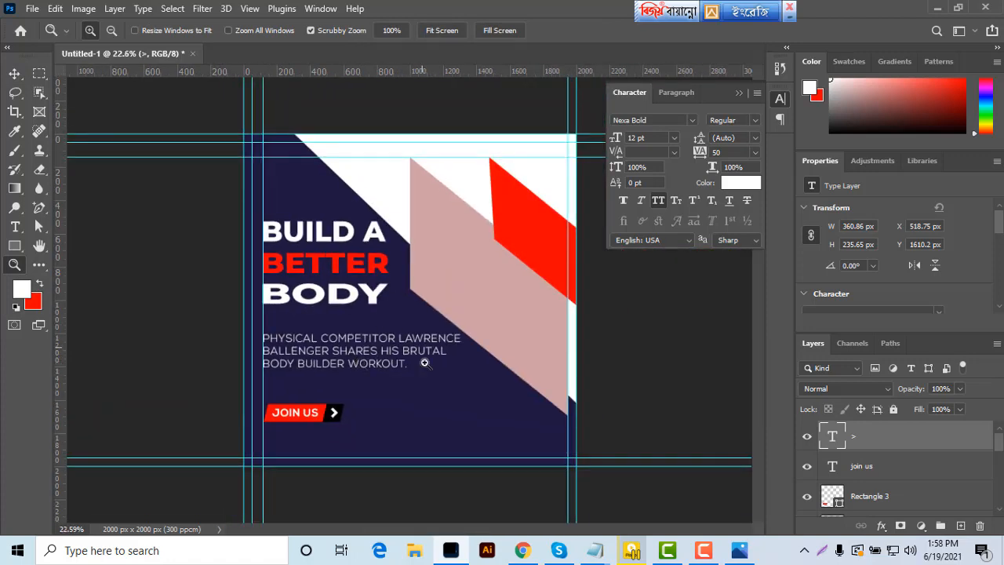
drag(424, 363, 442, 375)
click(34, 9)
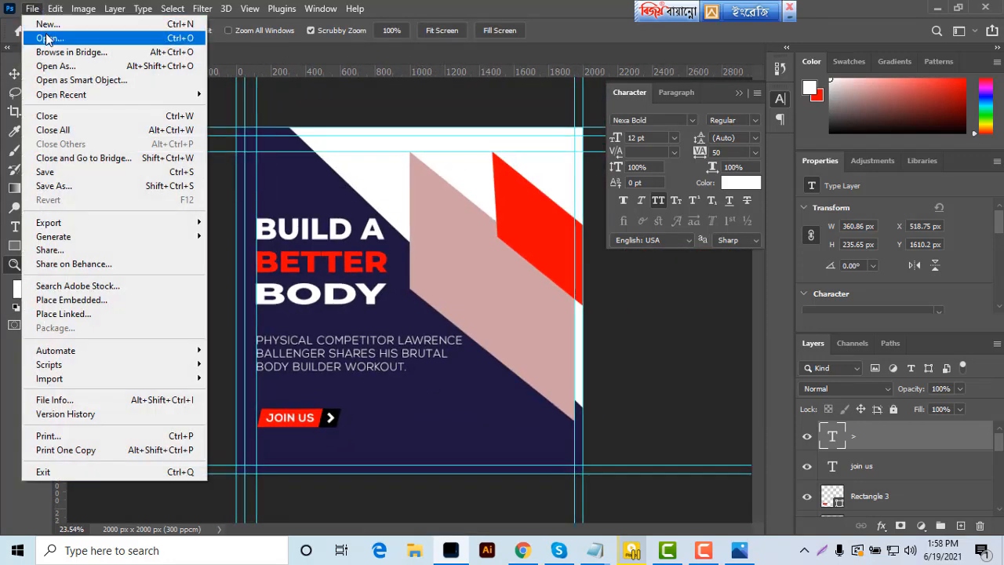
click(48, 38)
click(56, 110)
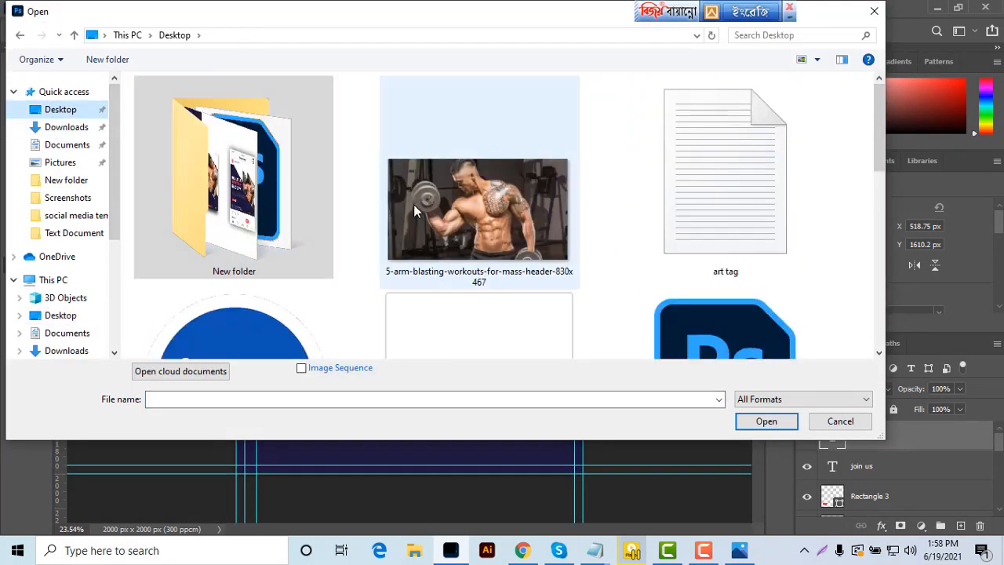
double_click(415, 206)
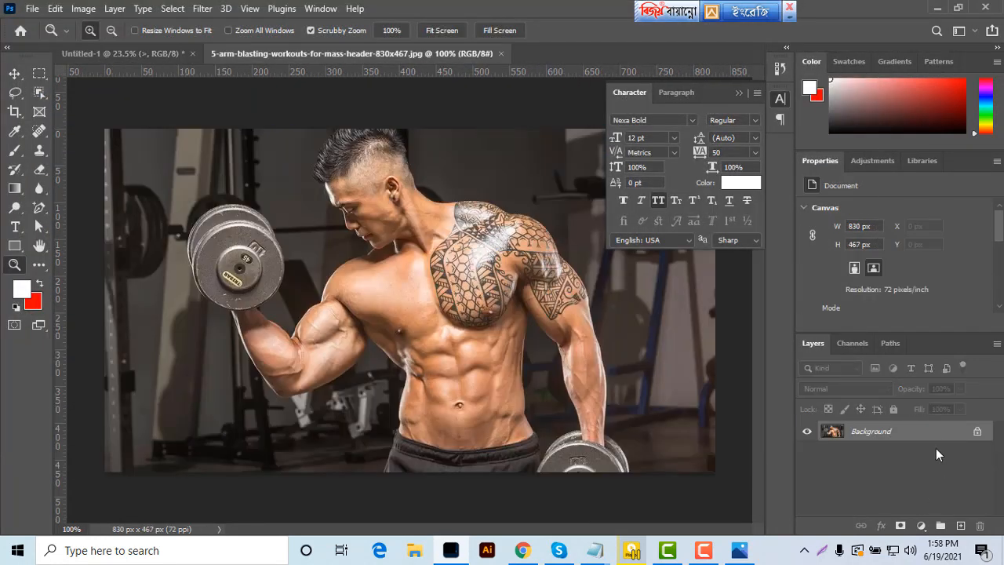
right_click(936, 451)
click(902, 345)
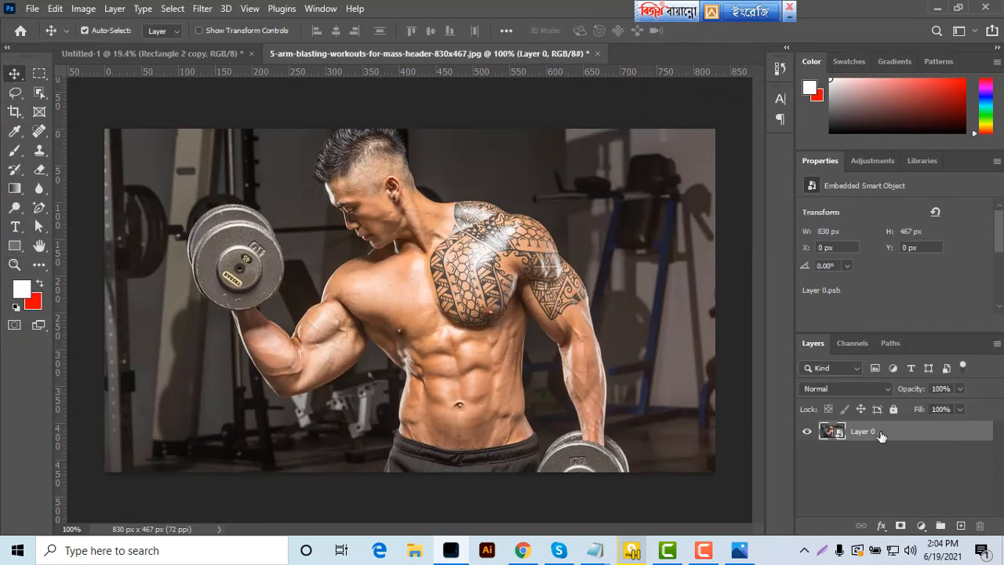
Bring the photo into the Untitled-1 design, scale it to about 21.75% and rotate it 38.36° along the parallelograms' diagonal
drag(508, 314, 196, 58)
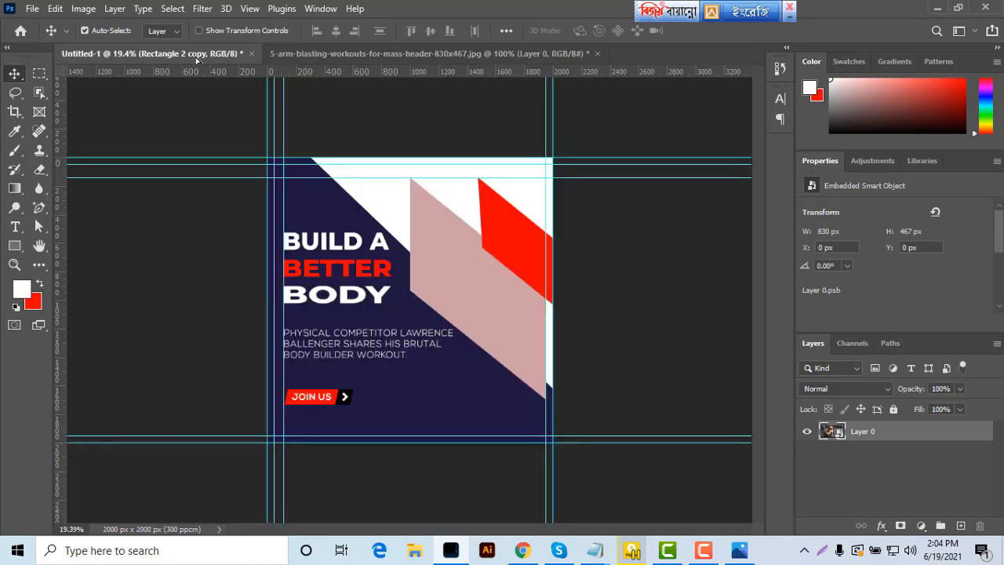
drag(466, 291, 466, 291)
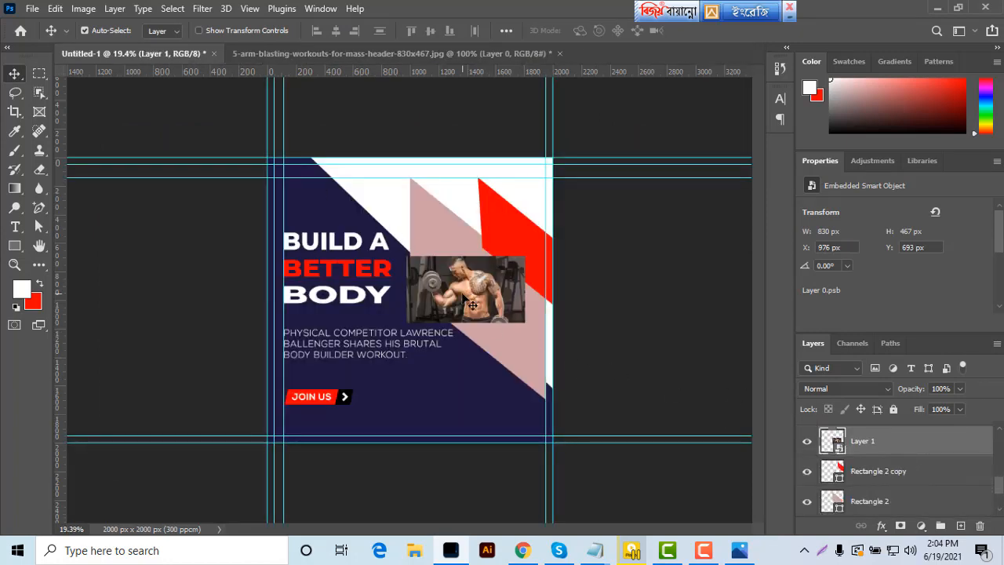
key(ctrl+t)
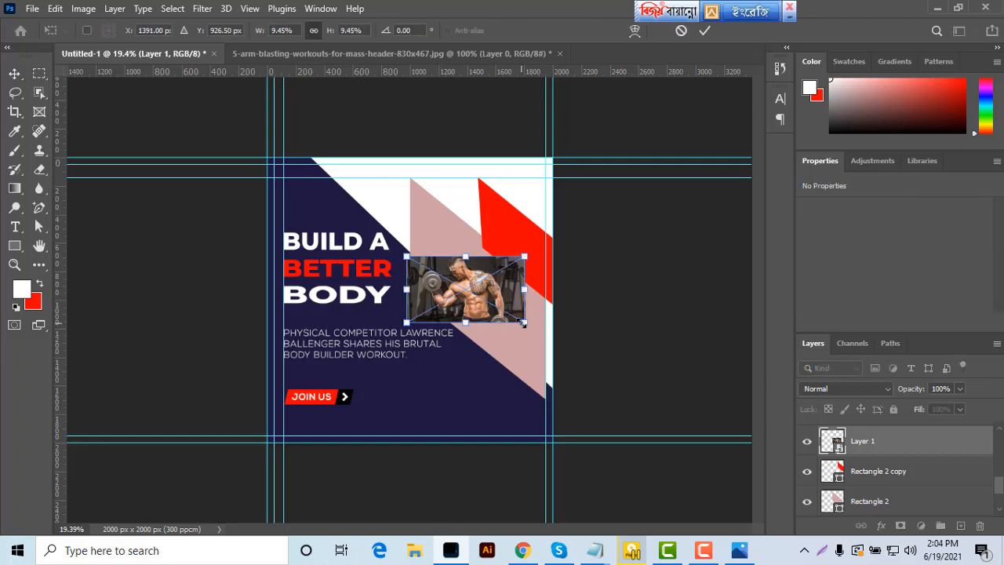
drag(524, 322, 614, 399)
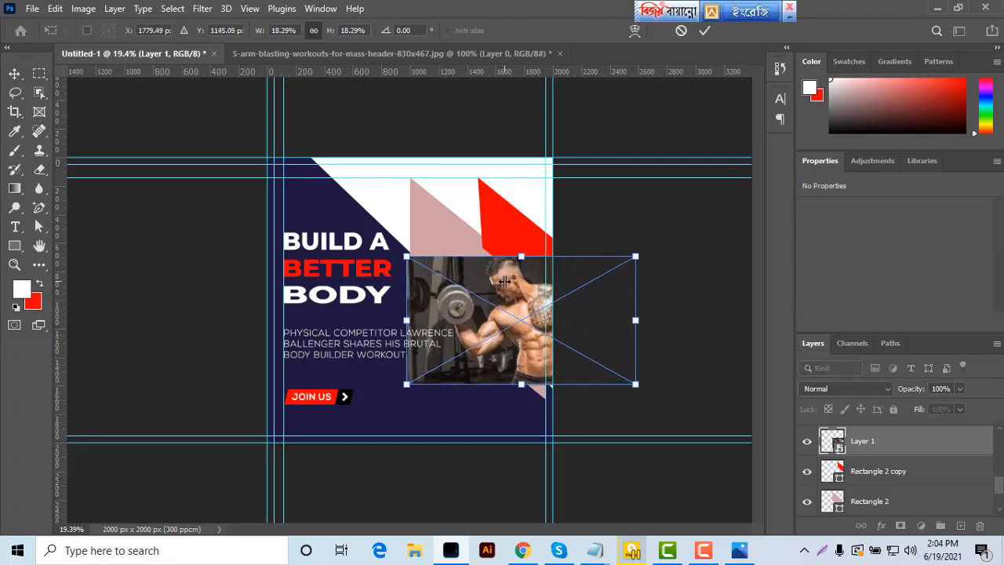
drag(505, 281, 439, 242)
drag(586, 215, 590, 301)
drag(537, 357, 579, 379)
drag(499, 265, 515, 251)
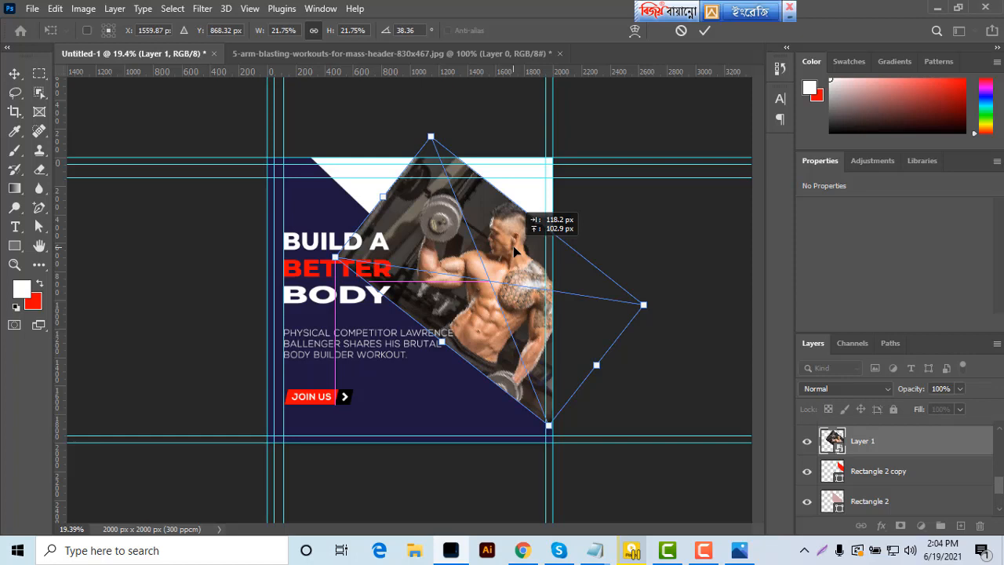
click(704, 30)
Lower the photo layer's opacity to 25% and move it about 39 px right and 117 px down over the parallelograms
click(960, 389)
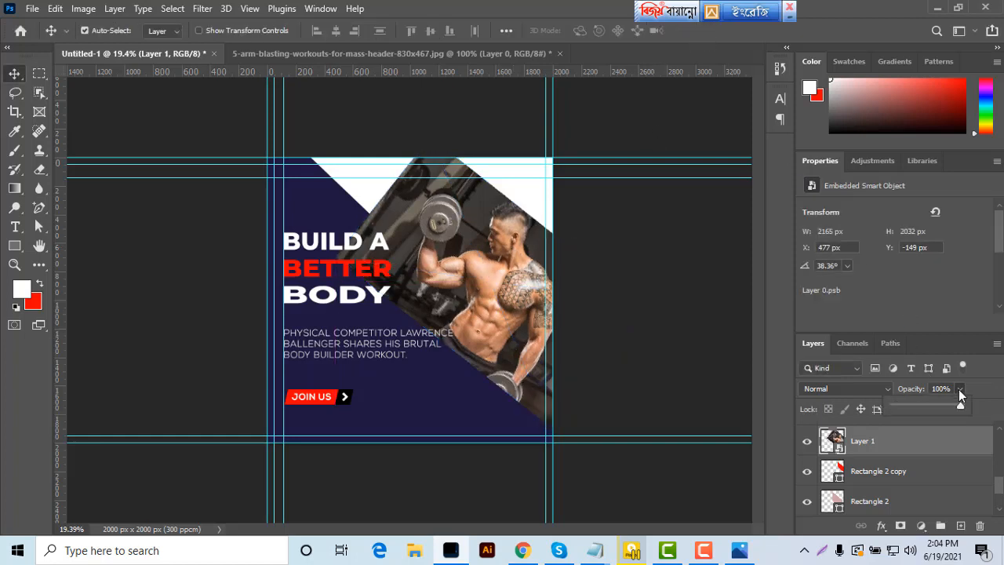
drag(961, 403, 910, 406)
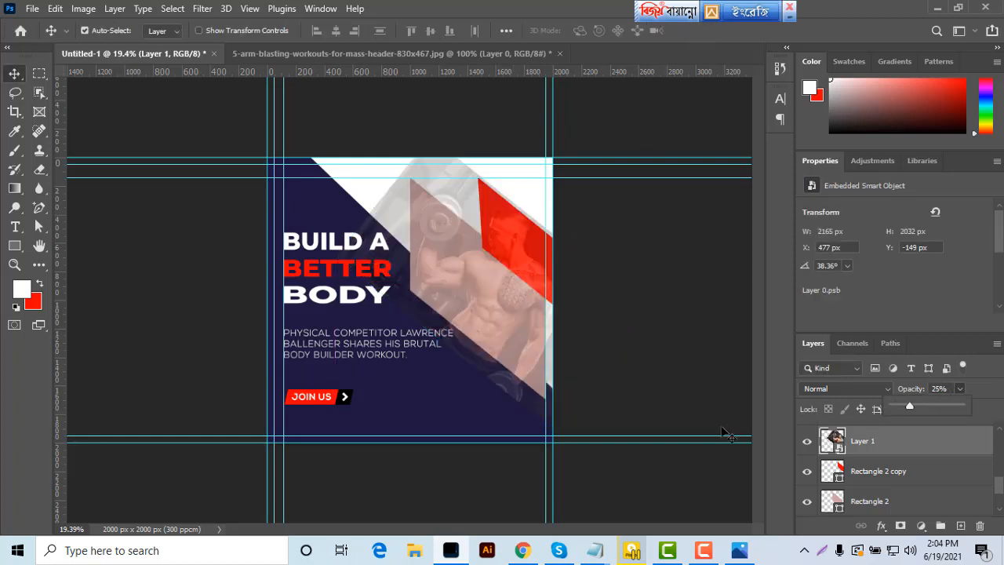
drag(490, 320, 496, 332)
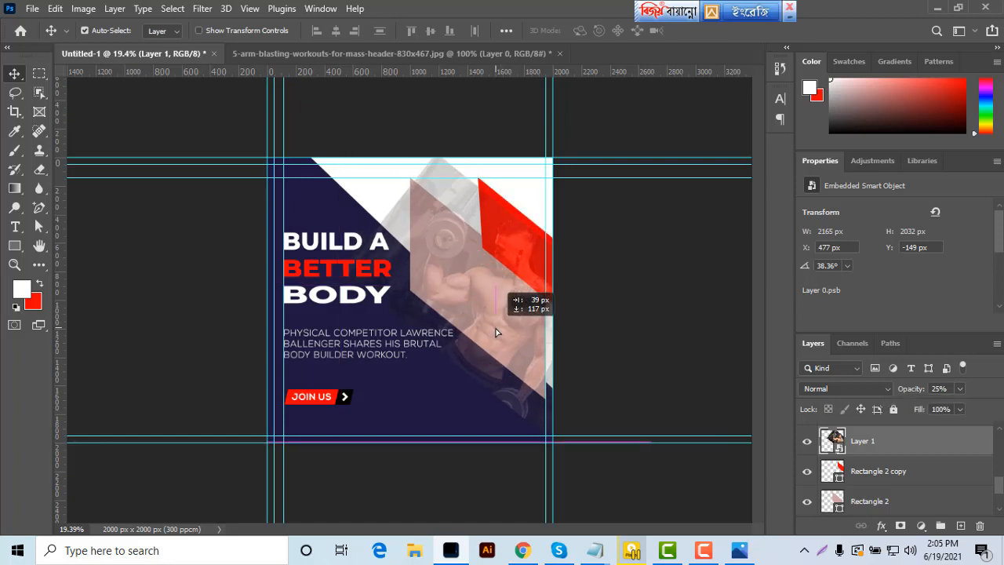
drag(496, 331, 496, 332)
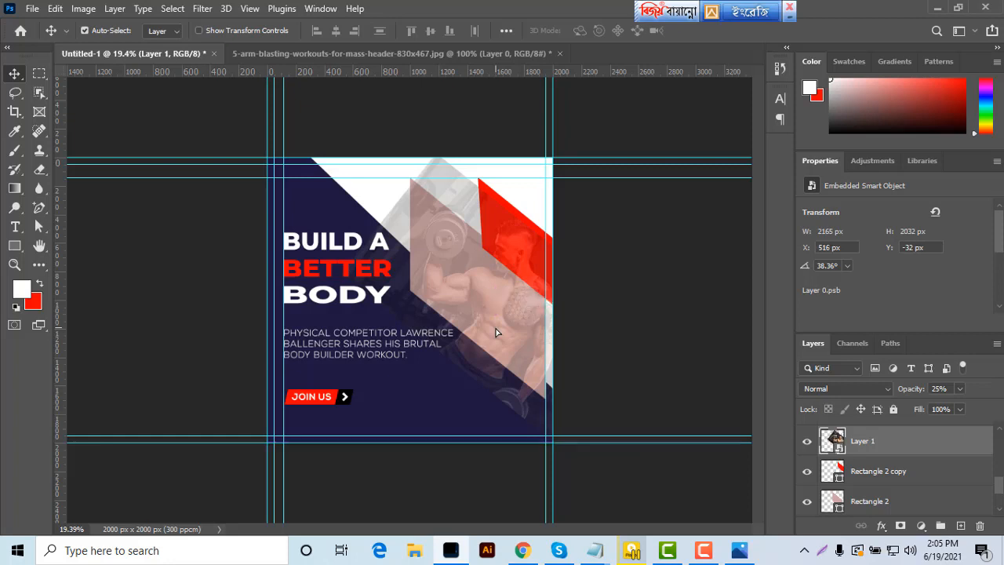
Enlarge the photo to about 23.29% and reposition it so it covers both parallelograms
key(ctrl+t)
drag(541, 236, 549, 234)
key(Down)
key(Down)
key(Down)
key(Down)
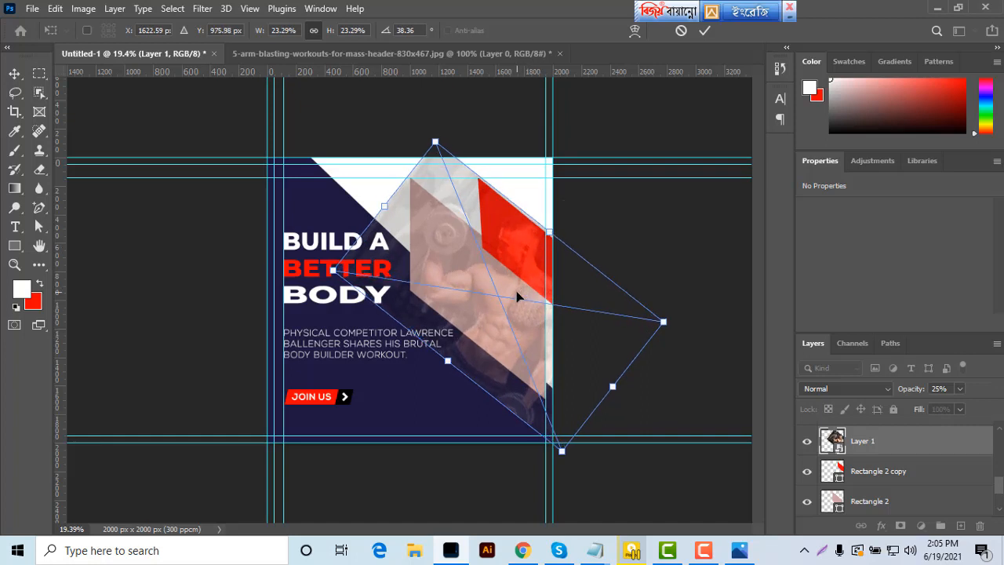
click(704, 30)
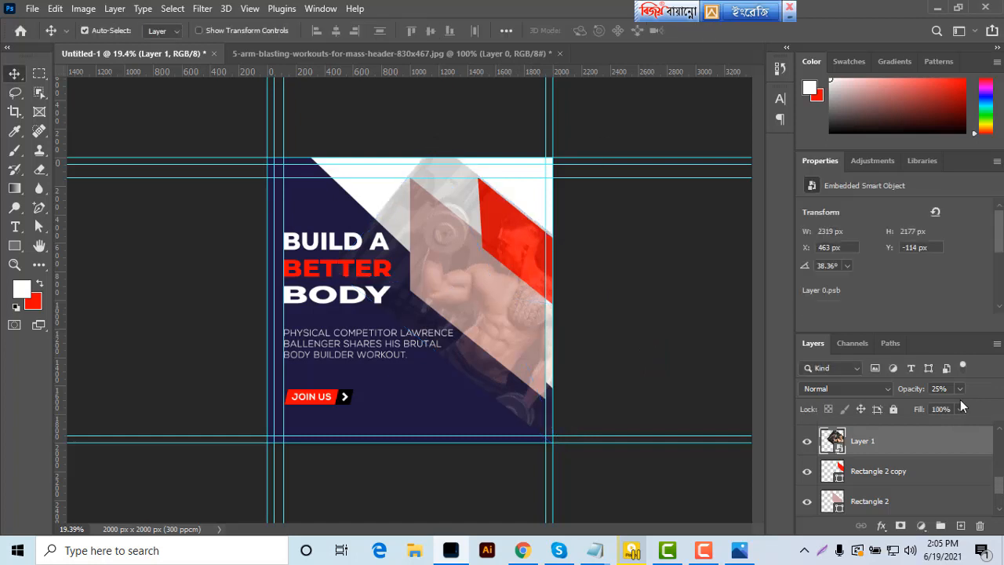
Set the photo's opacity to 100% and clip it to the red parallelogram, Rectangle 2 copy
click(960, 389)
drag(945, 407, 995, 414)
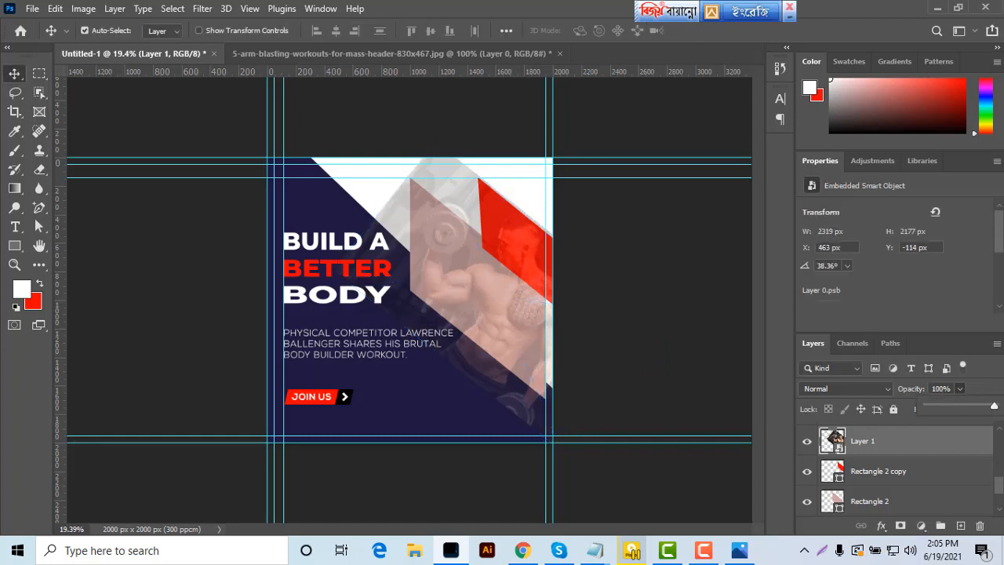
click(970, 454)
alt+click(945, 448)
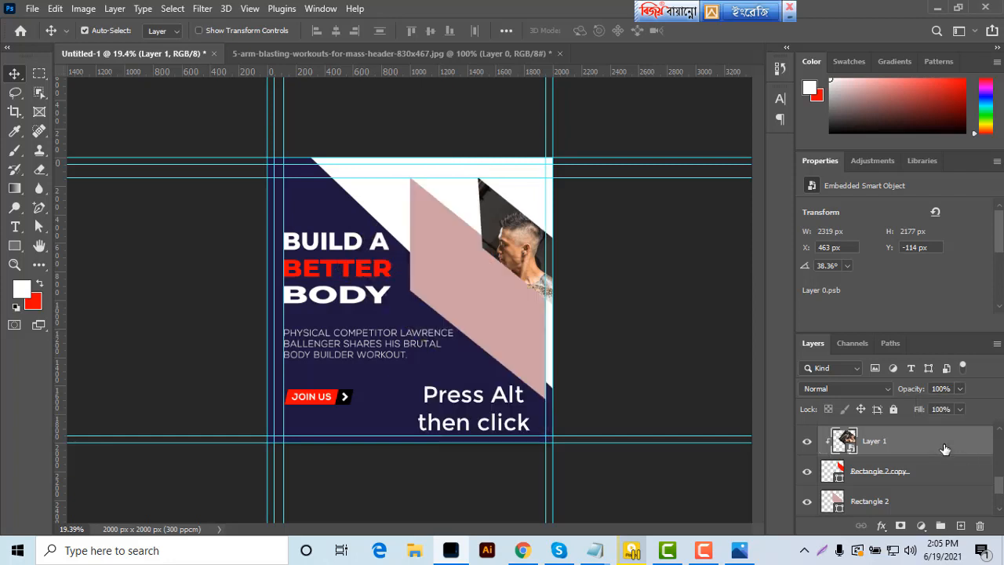
Duplicate the photo layer directly above Rectangle 2 and clip the copy to the pink parallelogram
drag(943, 446, 947, 494)
scroll(946, 470, down, 2)
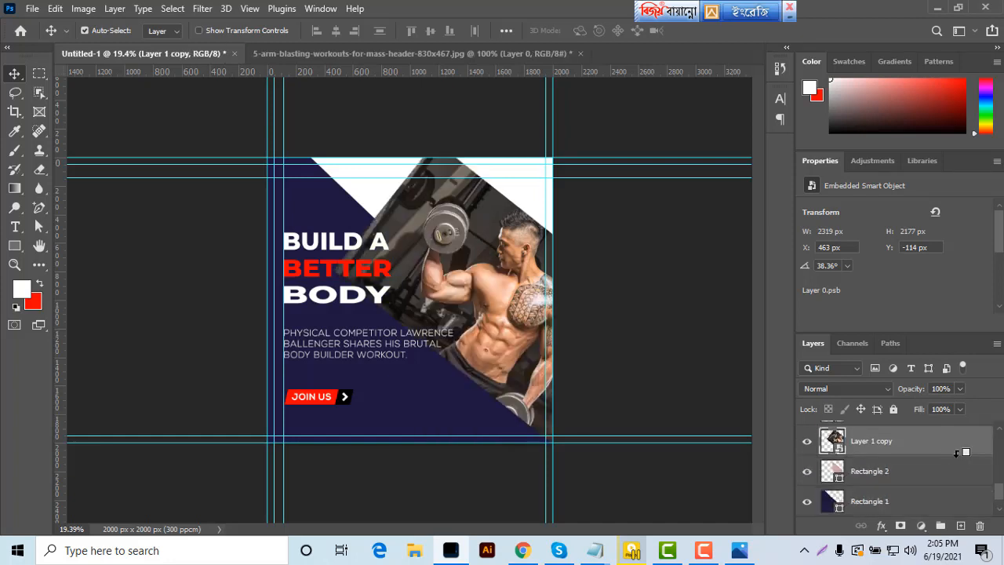
alt+click(956, 453)
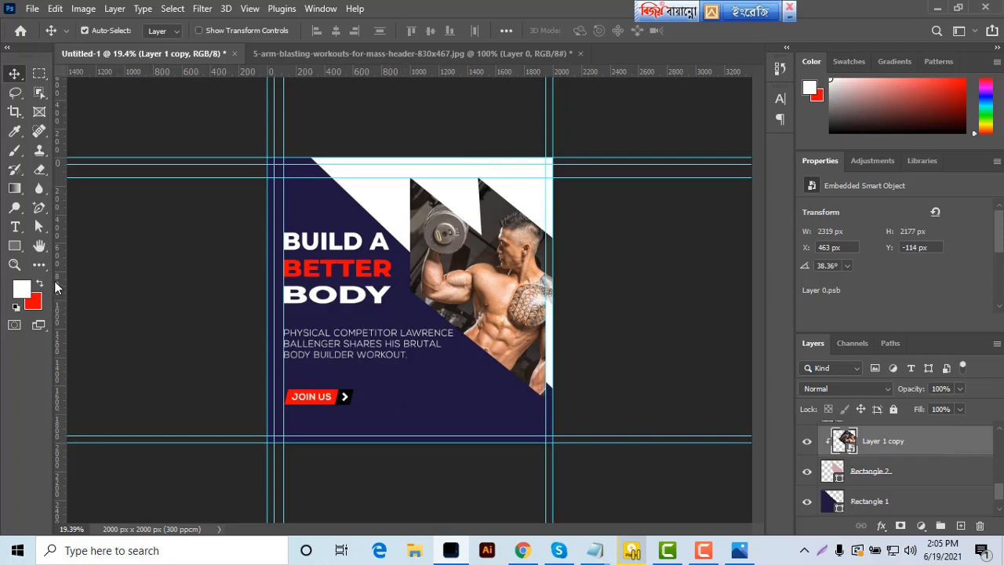
Open social media shape.psd and copy its "call phone" group into the Untitled-1 design, below the JOIN US button
click(14, 265)
drag(398, 449, 419, 455)
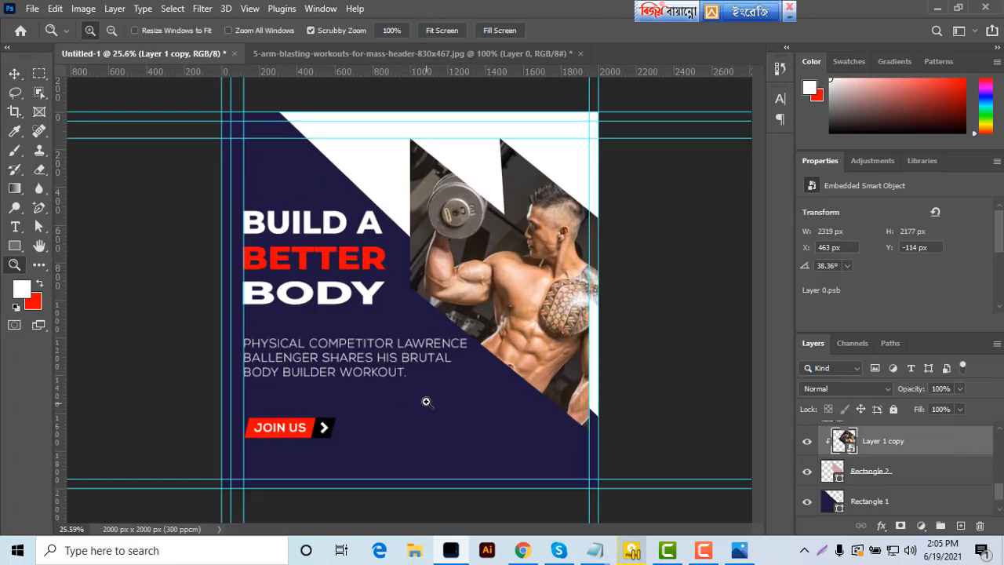
click(32, 8)
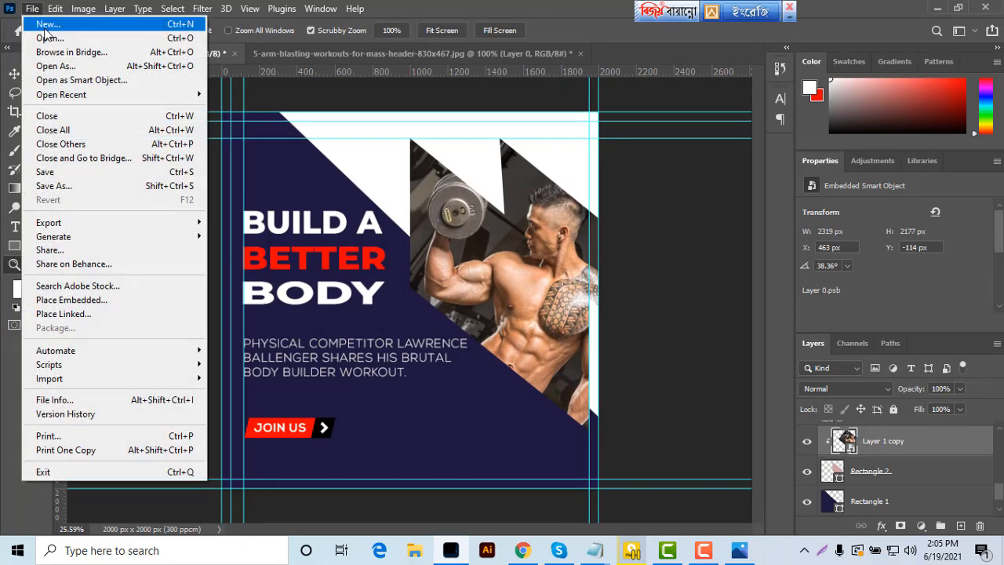
click(41, 37)
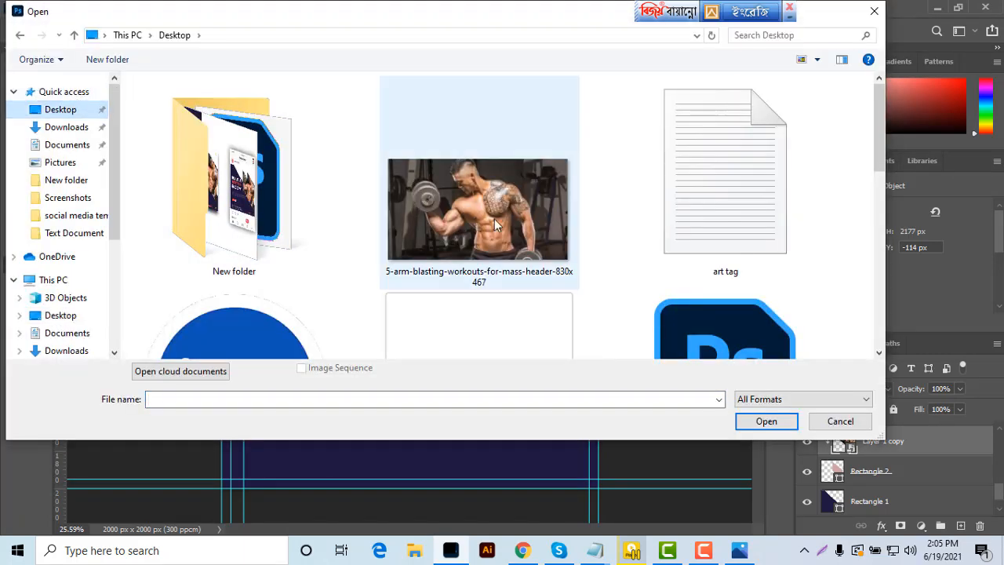
scroll(479, 235, down, 2)
double_click(726, 265)
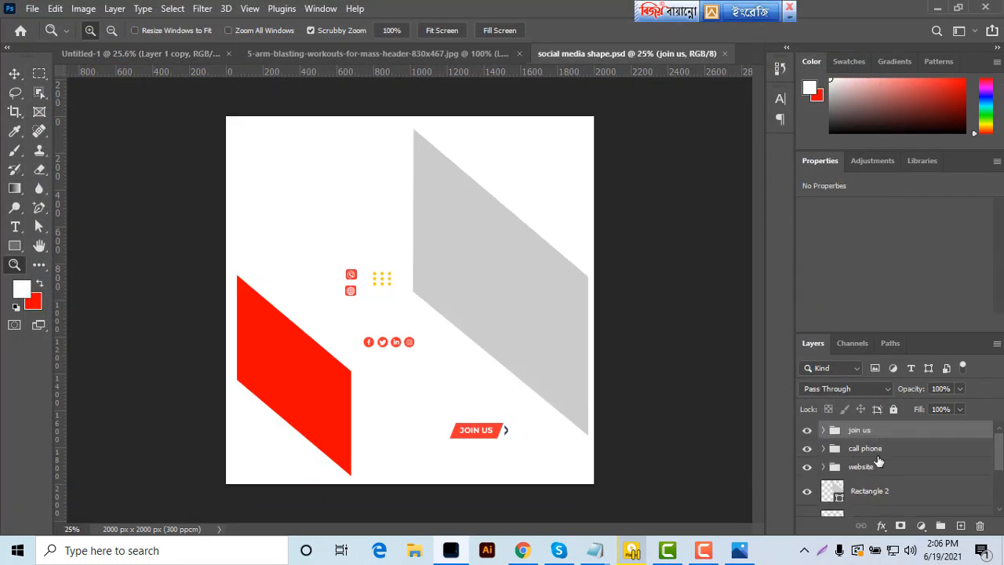
click(884, 452)
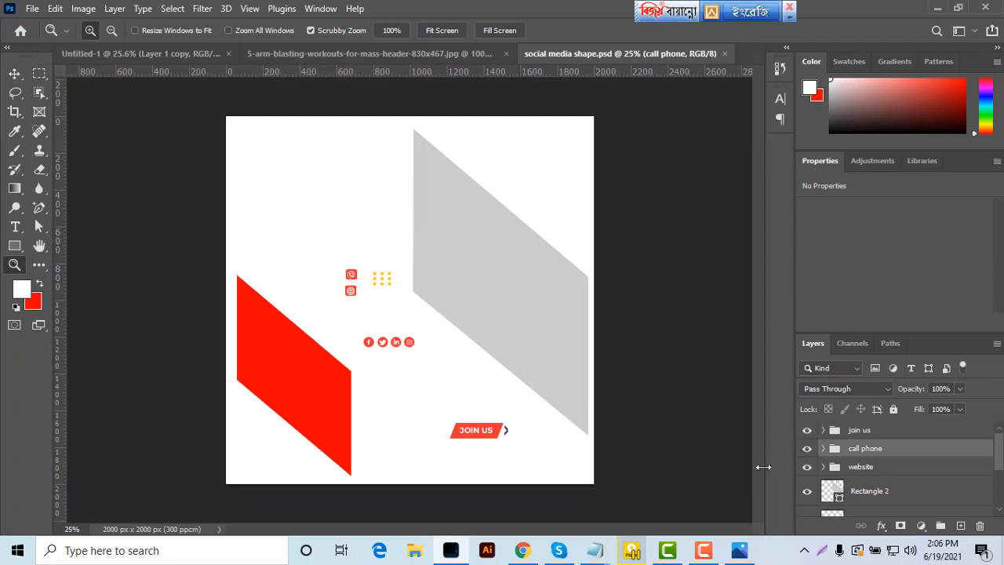
drag(916, 451, 354, 468)
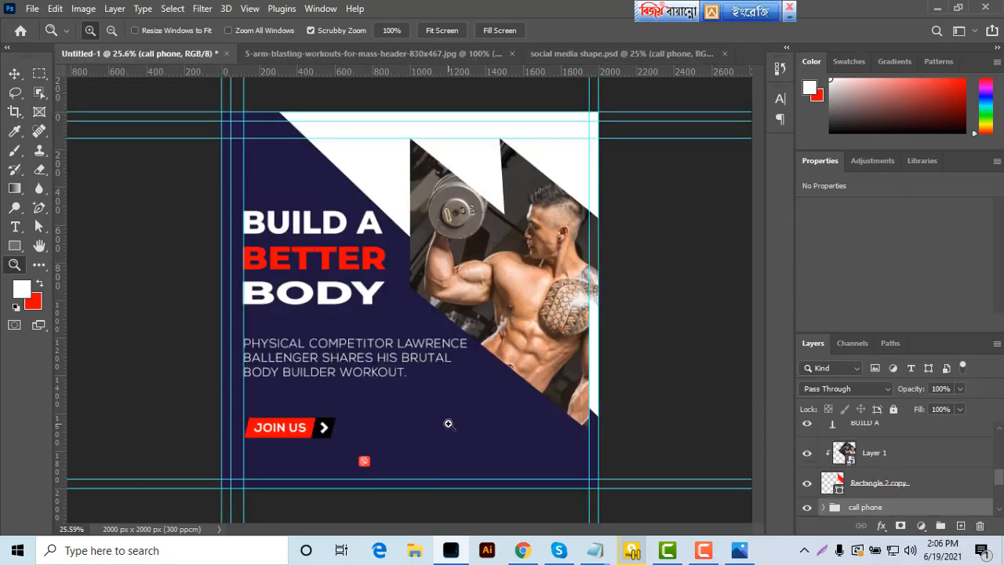
Move the phone icon's red rounded square below the JOIN US button at about X 119, Y 1817 px, and place the white handset on it
click(14, 74)
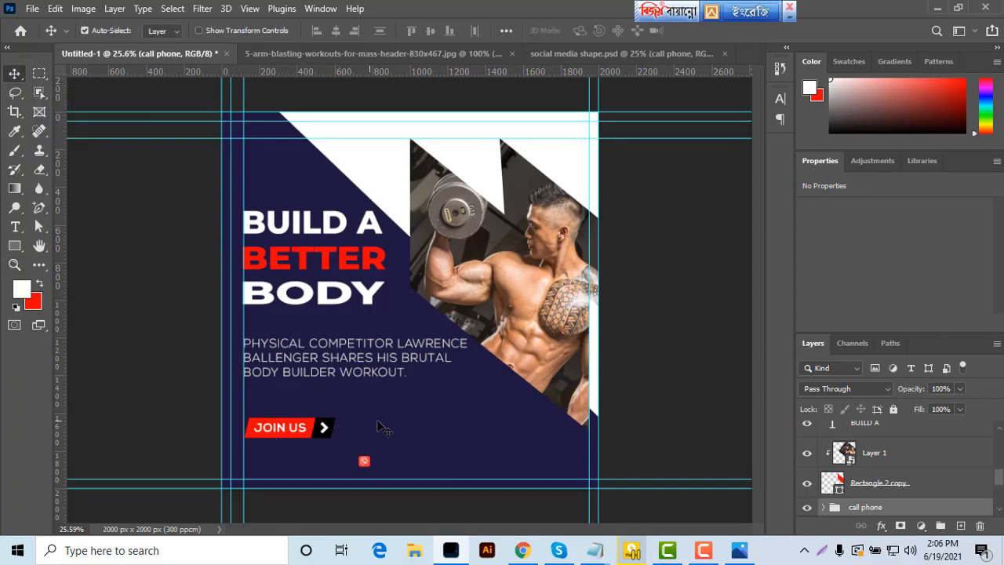
click(14, 265)
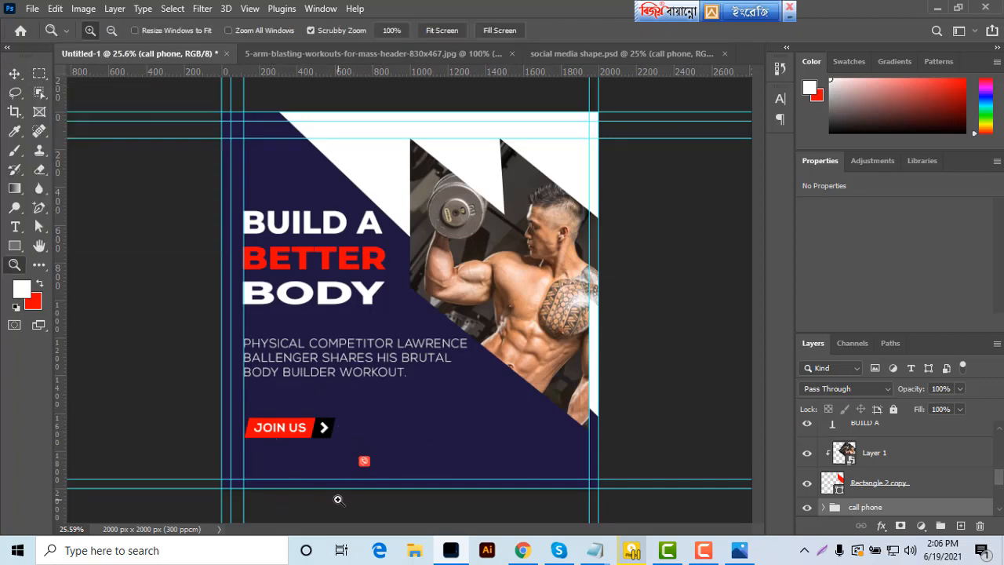
drag(337, 499, 428, 516)
click(14, 73)
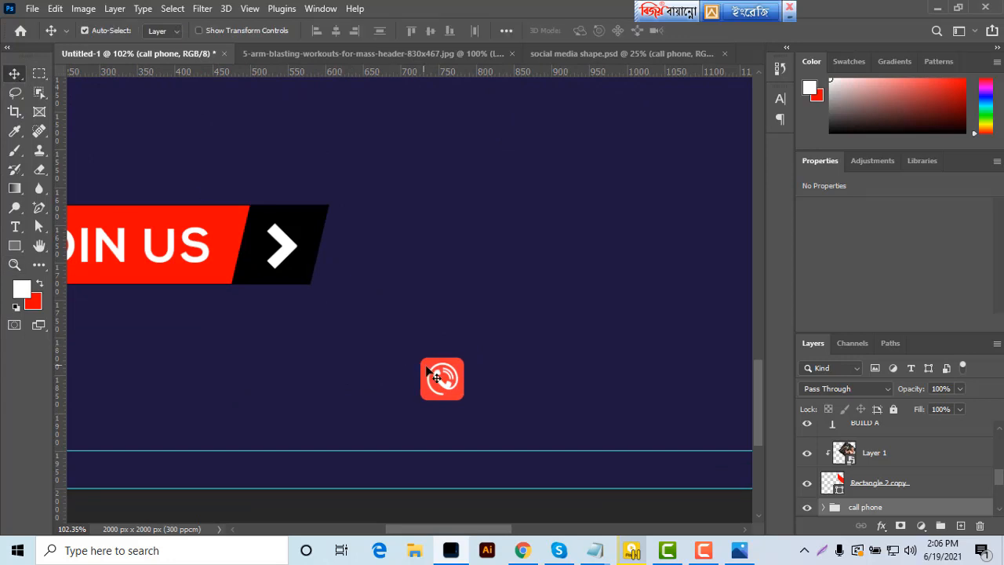
drag(440, 389, 167, 414)
drag(447, 529, 413, 530)
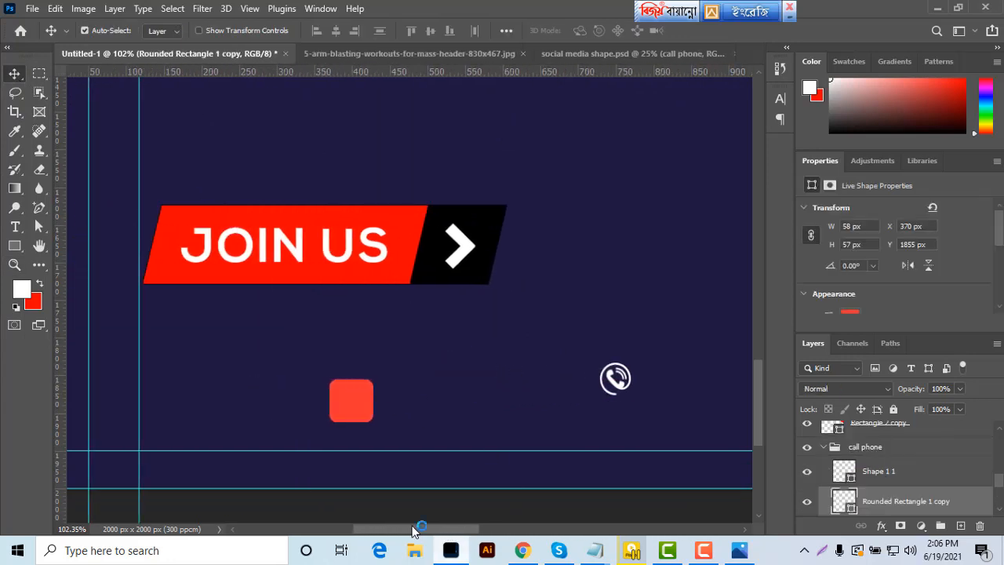
drag(368, 400, 181, 372)
click(640, 382)
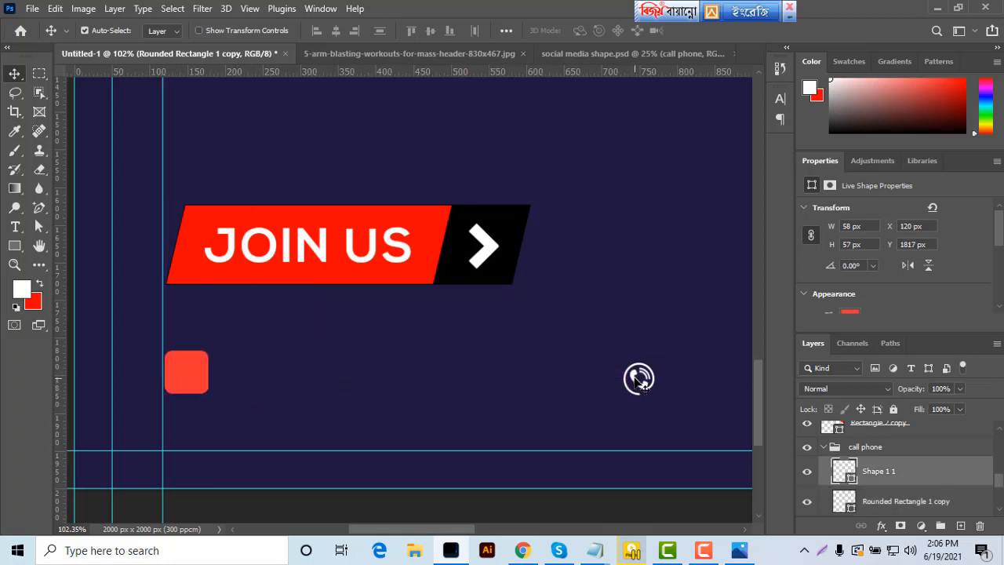
drag(636, 381, 182, 373)
click(203, 397)
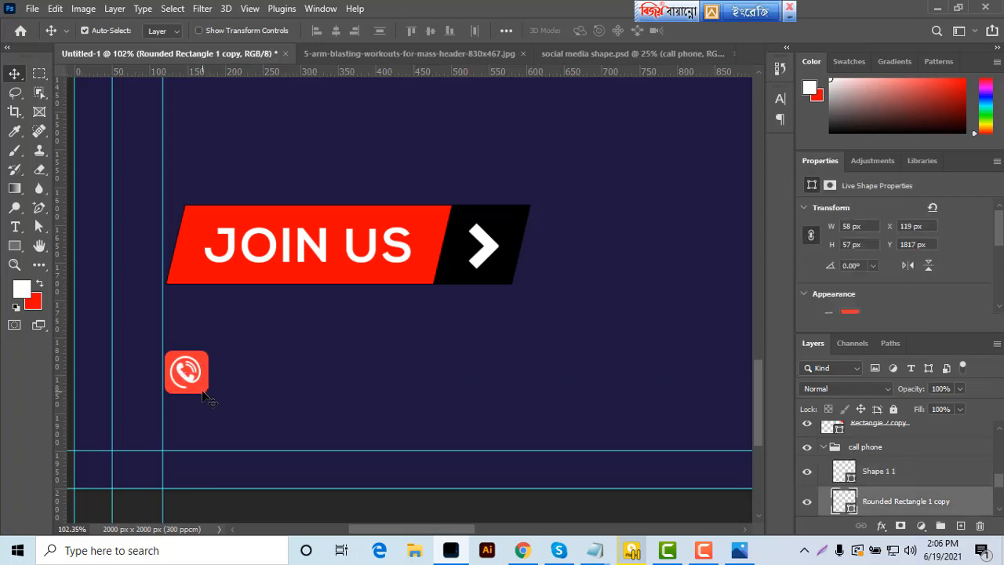
Copy the "website" group from social media shape.psd into the Untitled-1 design, below the phone icon
click(571, 53)
click(887, 456)
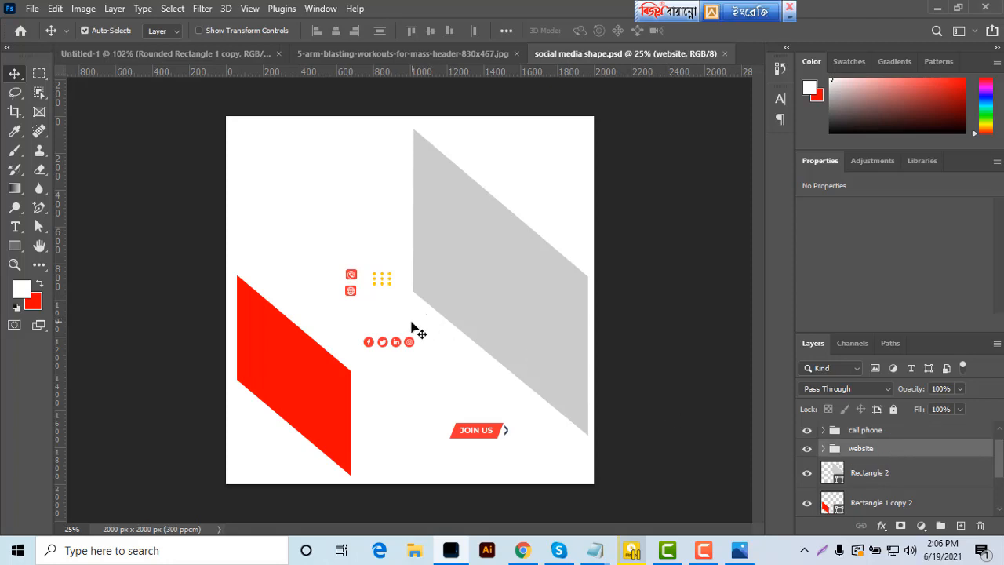
drag(904, 447, 167, 473)
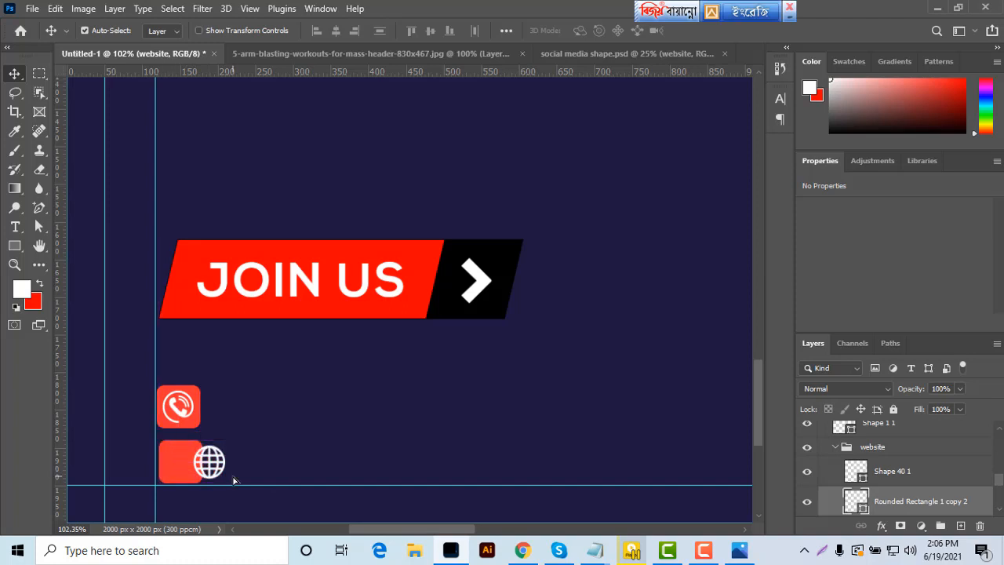
Align the website icon's red square under the phone icon and nudge the white globe into its centre
drag(235, 479, 222, 479)
key(Left)
key(Left)
key(Left)
key(Left)
key(Left)
key(Left)
key(Left)
key(Left)
key(Left)
key(Left)
key(Left)
key(Left)
key(Left)
key(Left)
key(Left)
key(Left)
key(Left)
key(Left)
key(Left)
key(Left)
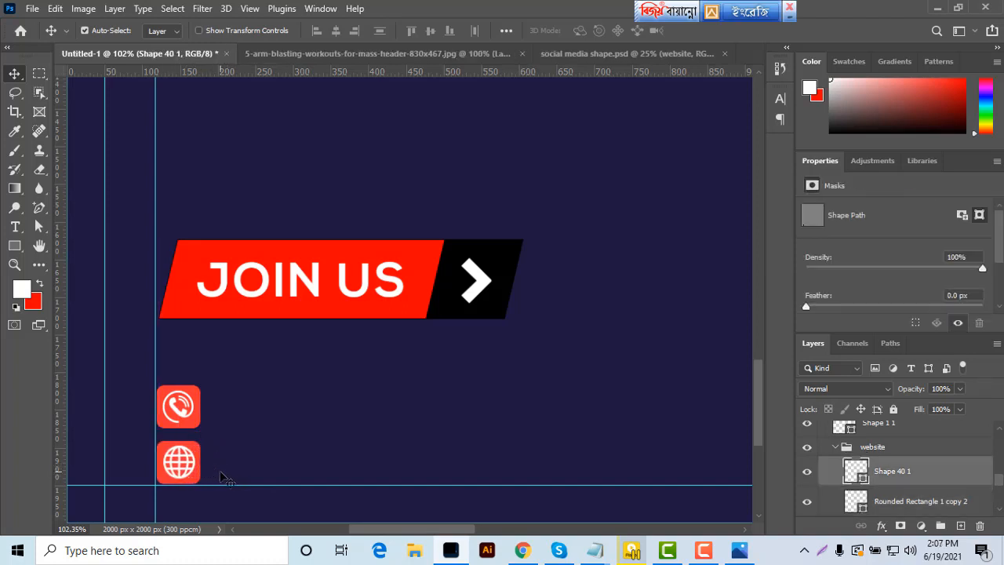
key(Left)
key(Left)
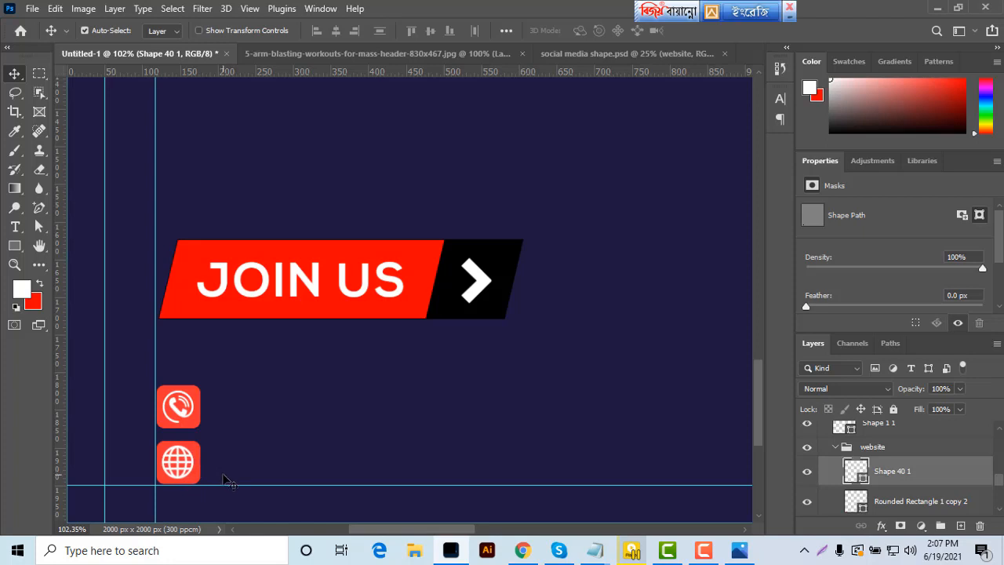
key(Left)
Create a text box about 522 × 52 px beside the globe icon, set to Nexa Light at 6 pt
click(15, 226)
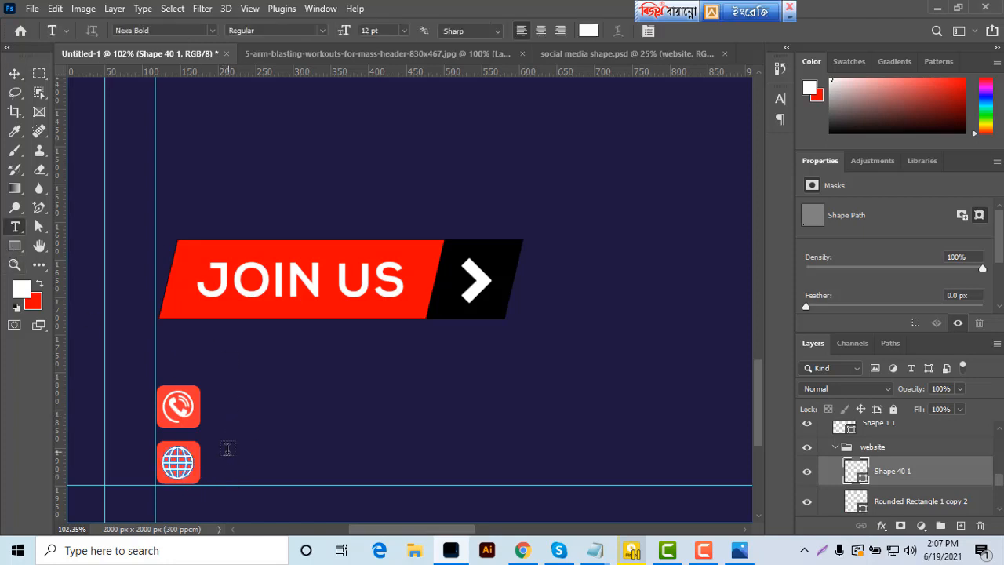
drag(210, 446, 604, 480)
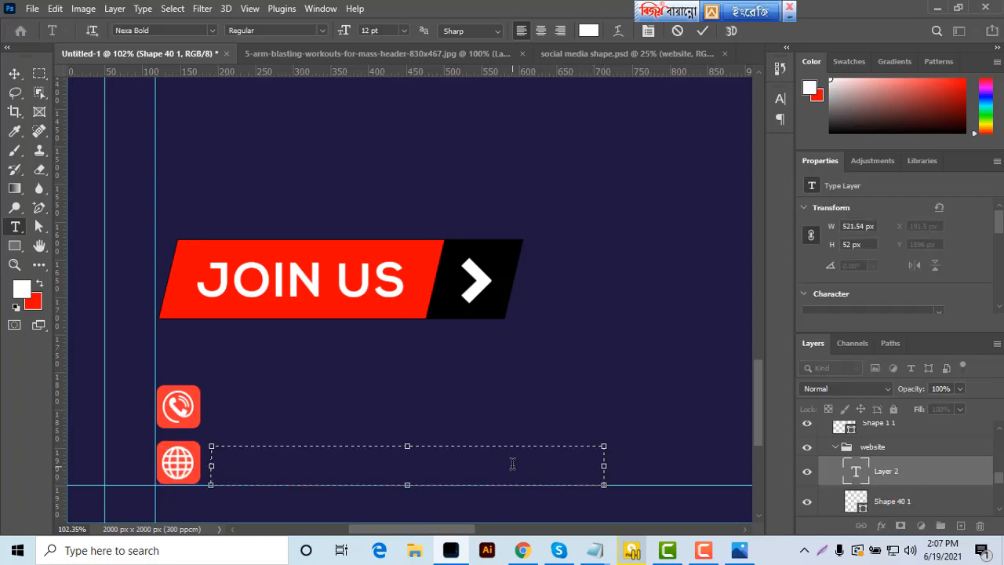
click(405, 30)
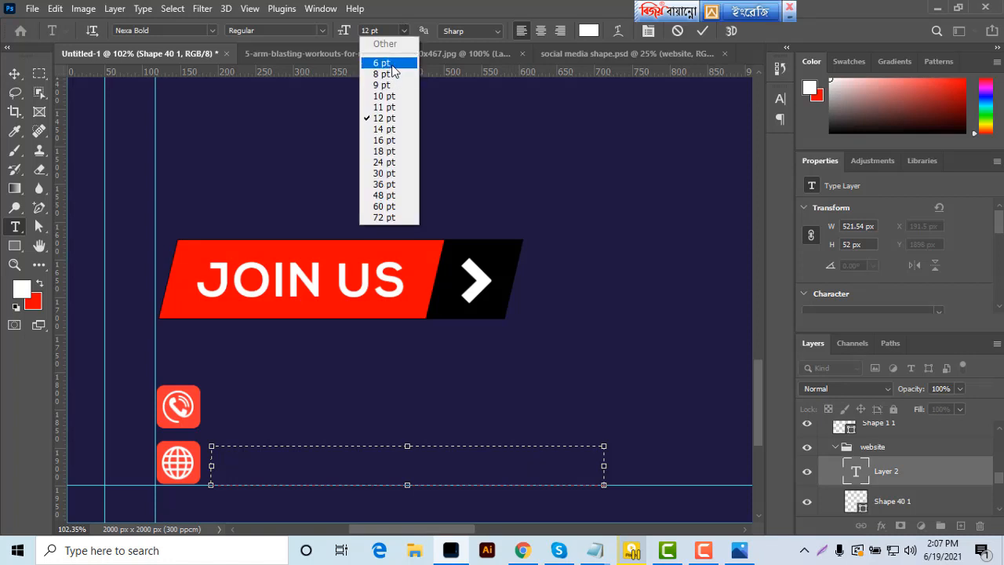
click(376, 61)
text(WW)
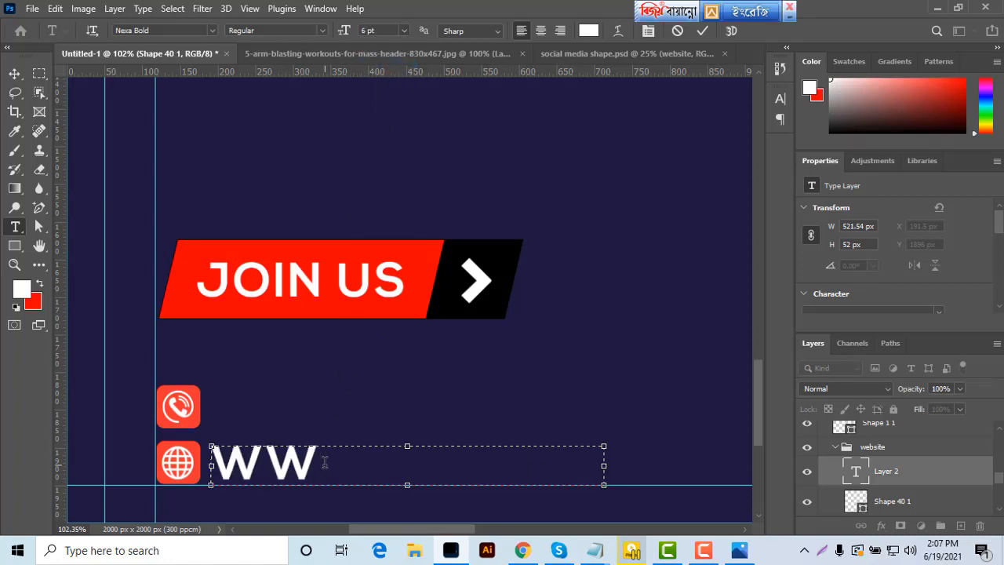
key(ctrl+a)
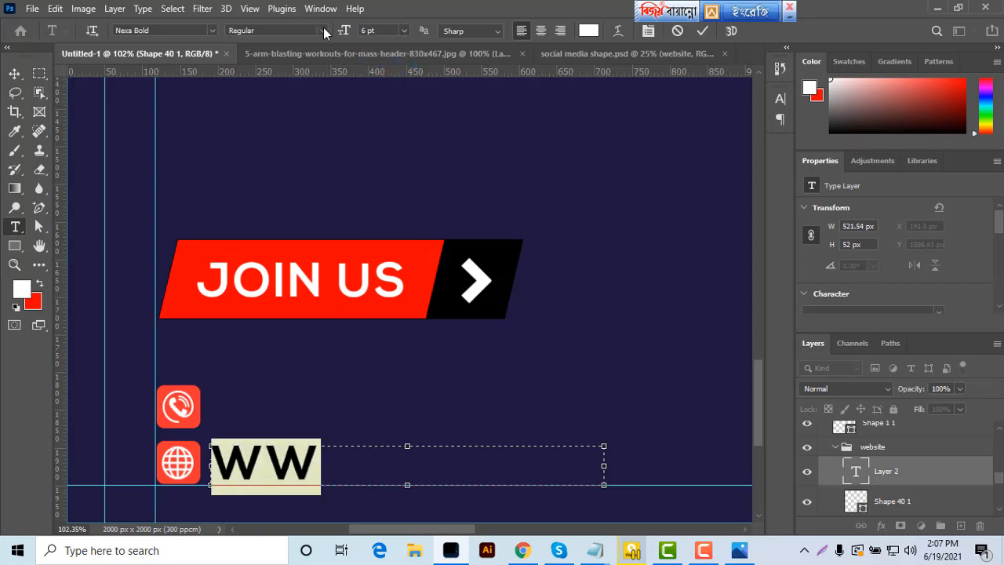
click(182, 32)
text(nex)
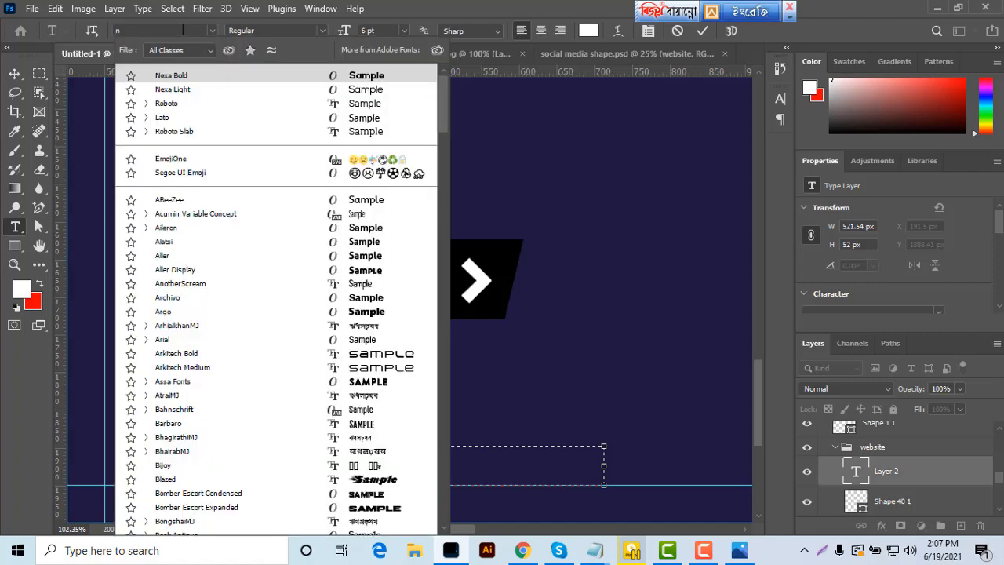
click(213, 88)
drag(608, 466, 747, 466)
click(333, 459)
text(WWW)
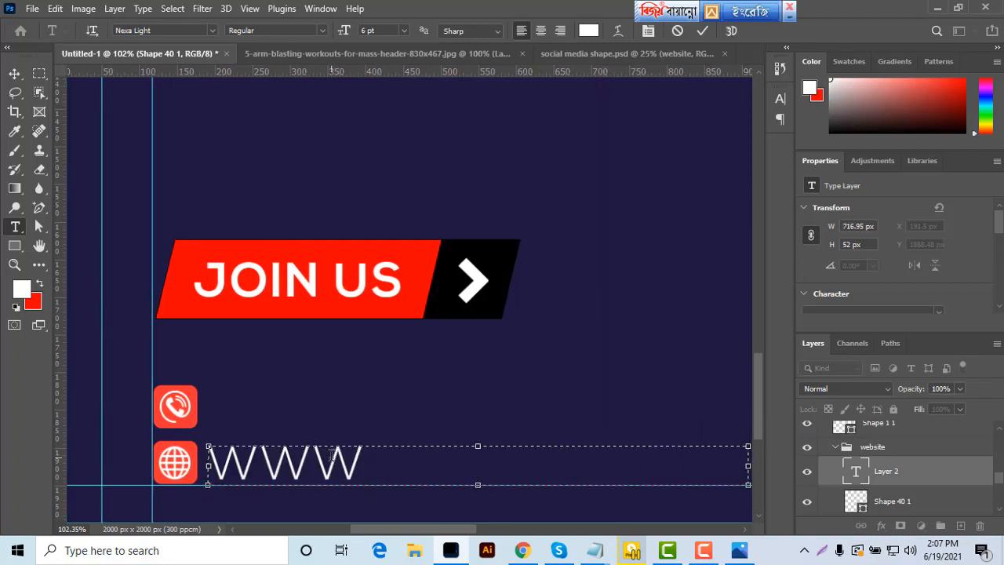
text(.YOURWEB)
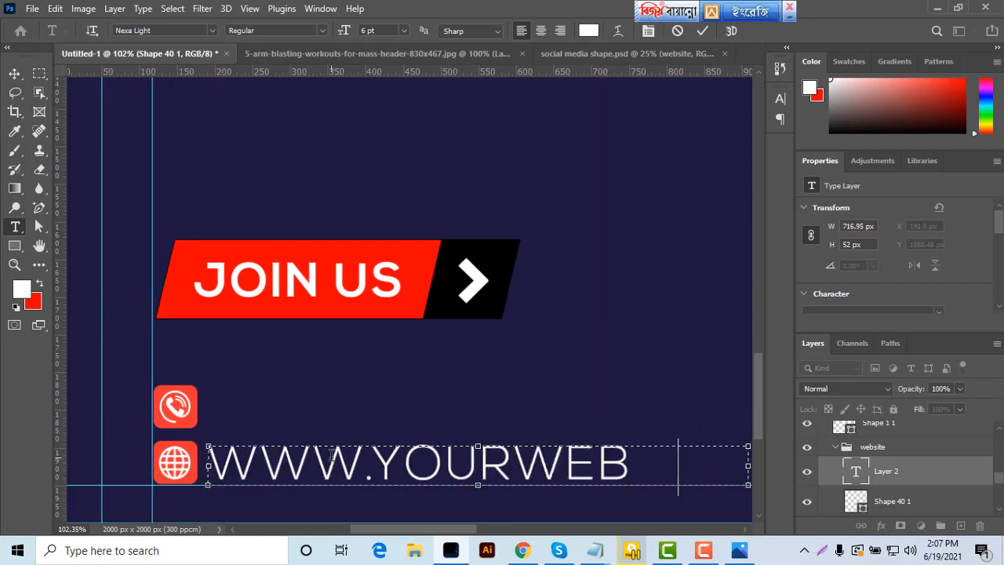
text(SITE)
key(BackSpace)
key(BackSpace)
key(BackSpace)
key(BackSpace)
text(-)
drag(473, 530, 508, 530)
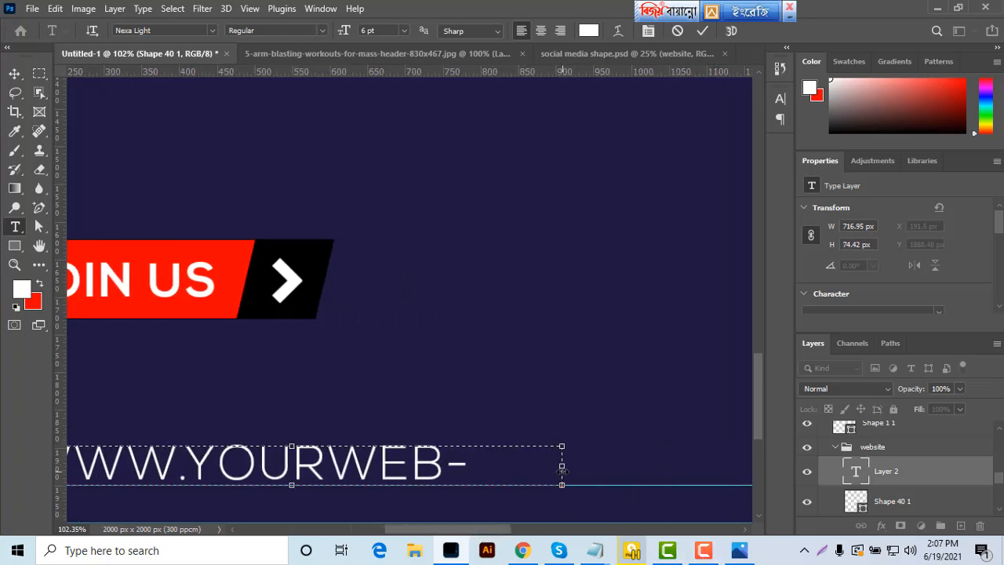
drag(561, 468, 750, 468)
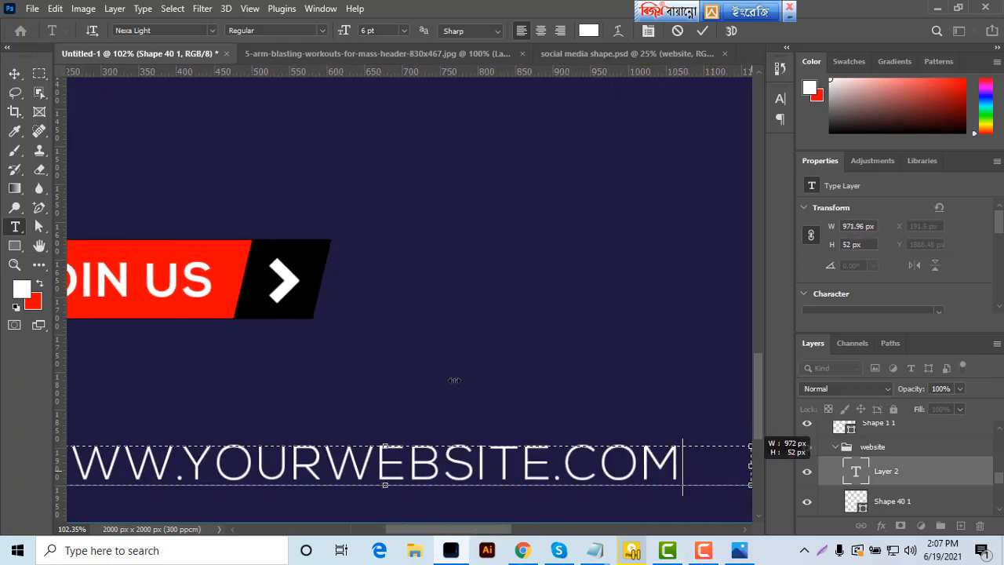
click(15, 74)
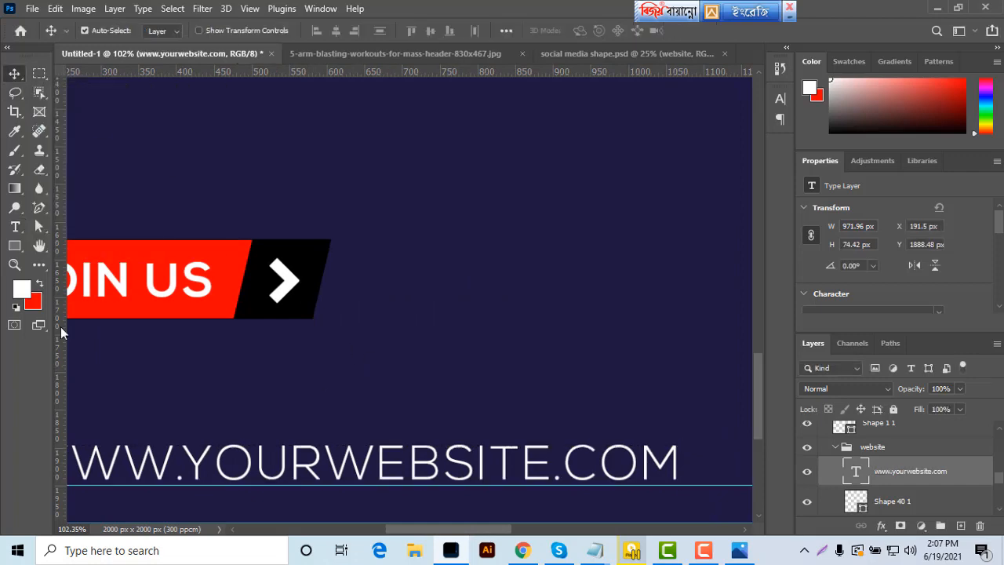
Reduce the website address text to 4 pt
click(15, 264)
drag(361, 311, 321, 345)
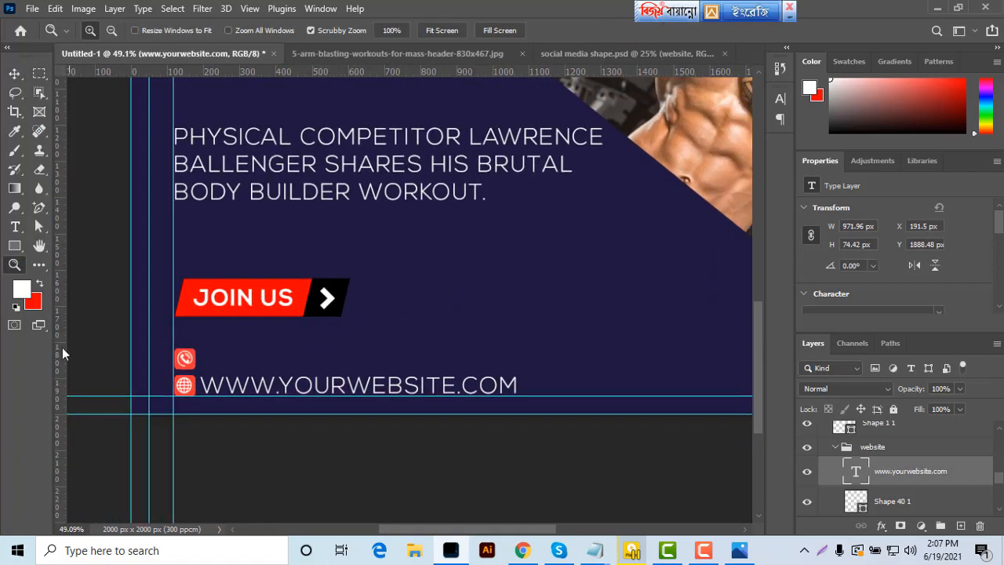
click(15, 227)
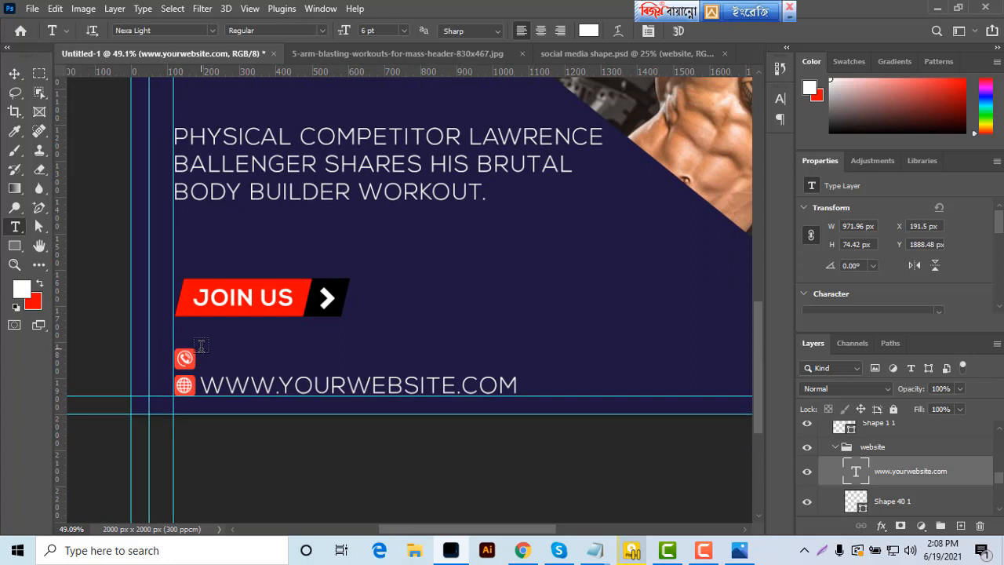
click(225, 386)
key(ctrl+a)
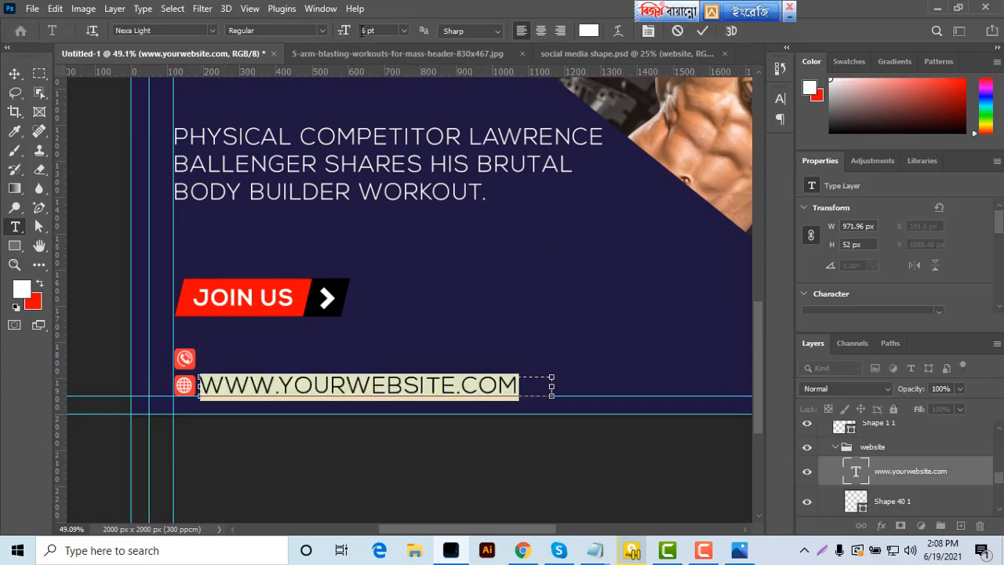
click(702, 31)
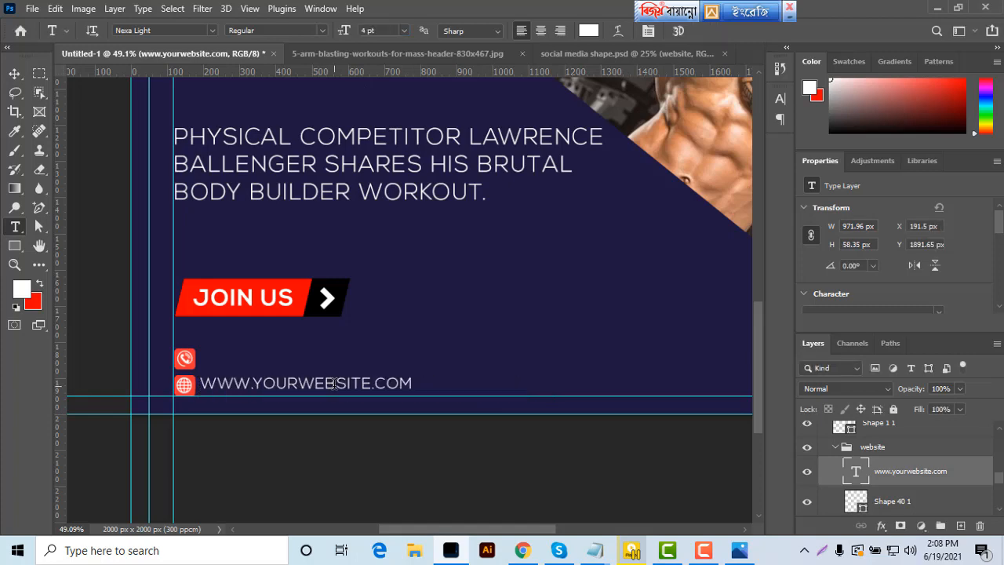
Set the website address tracking to 100 and shift the text slightly to line up with the globe icon
drag(418, 384, 149, 386)
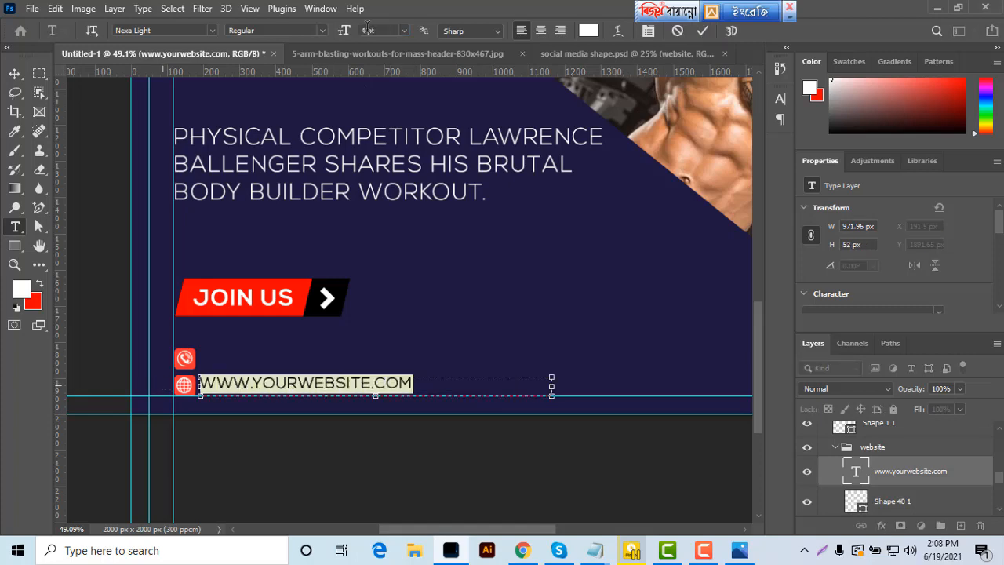
click(311, 10)
click(386, 181)
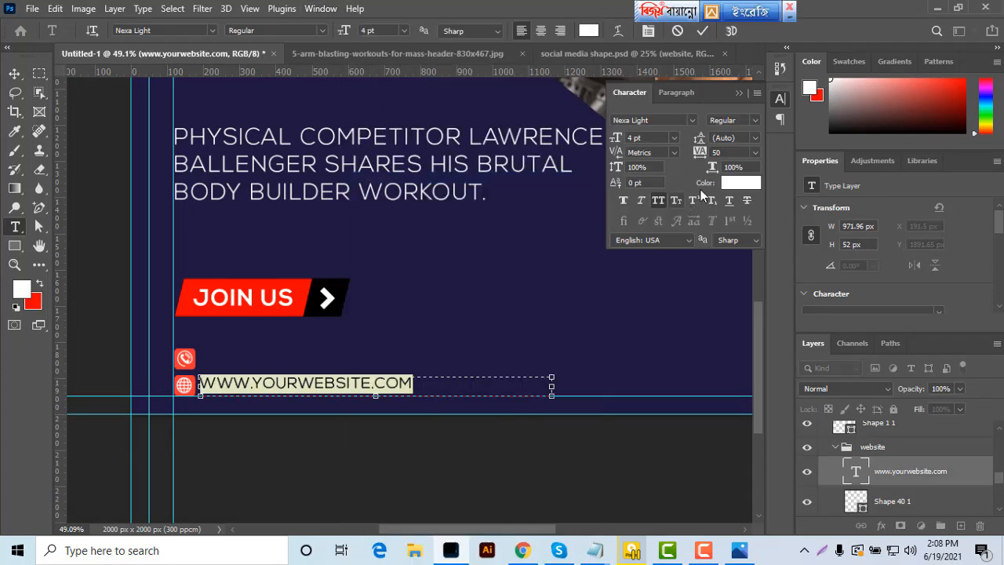
click(755, 152)
click(737, 301)
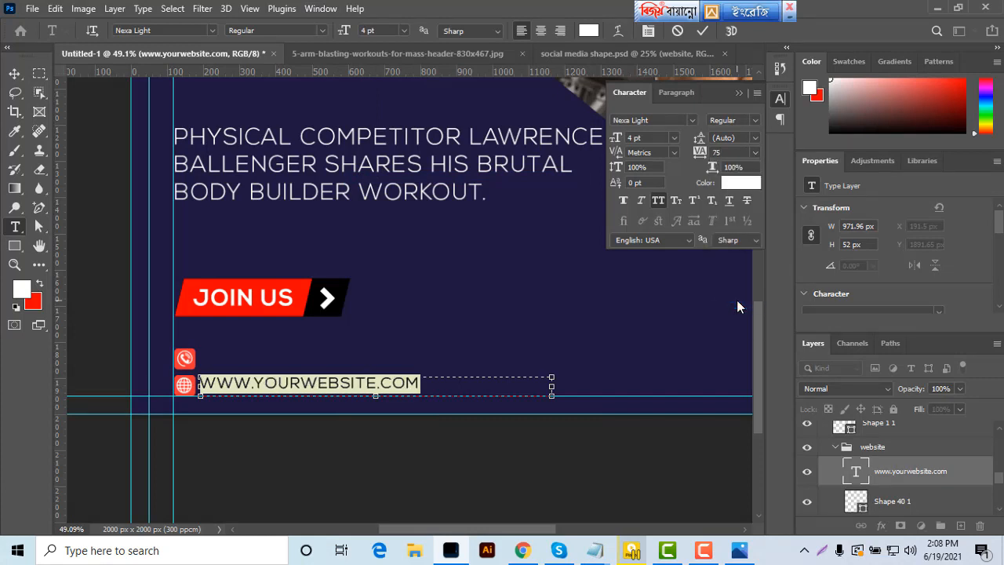
click(753, 151)
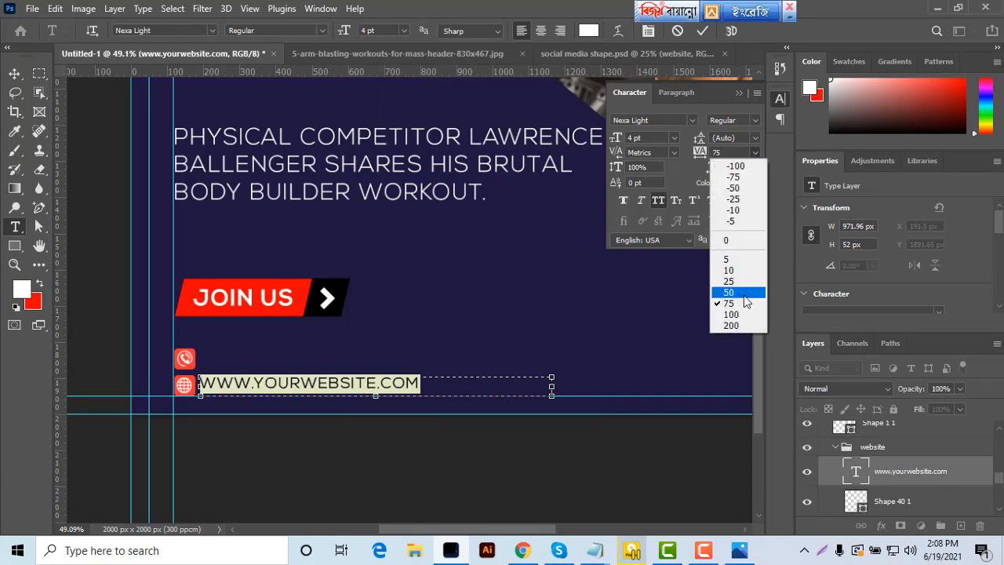
click(737, 313)
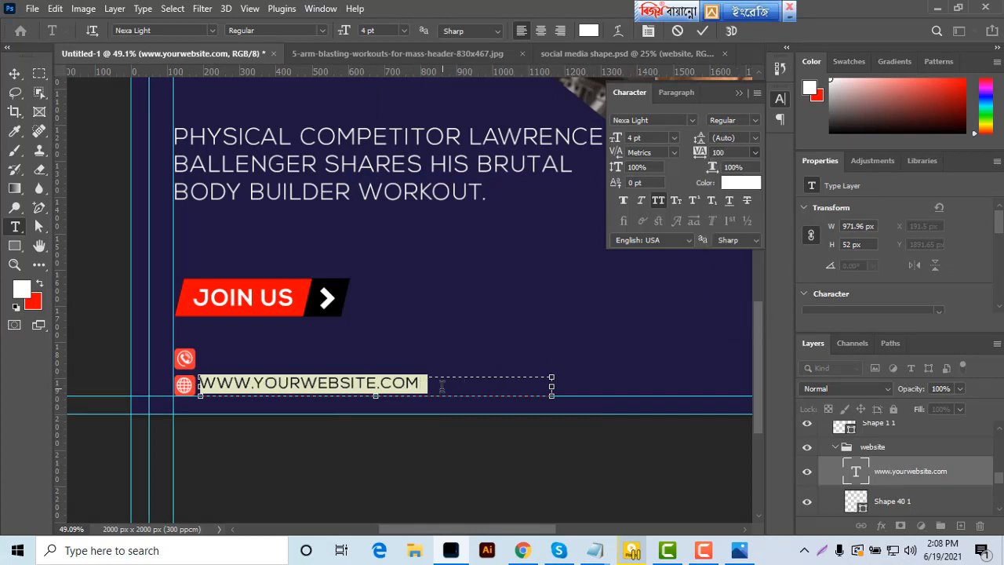
click(706, 30)
key(v)
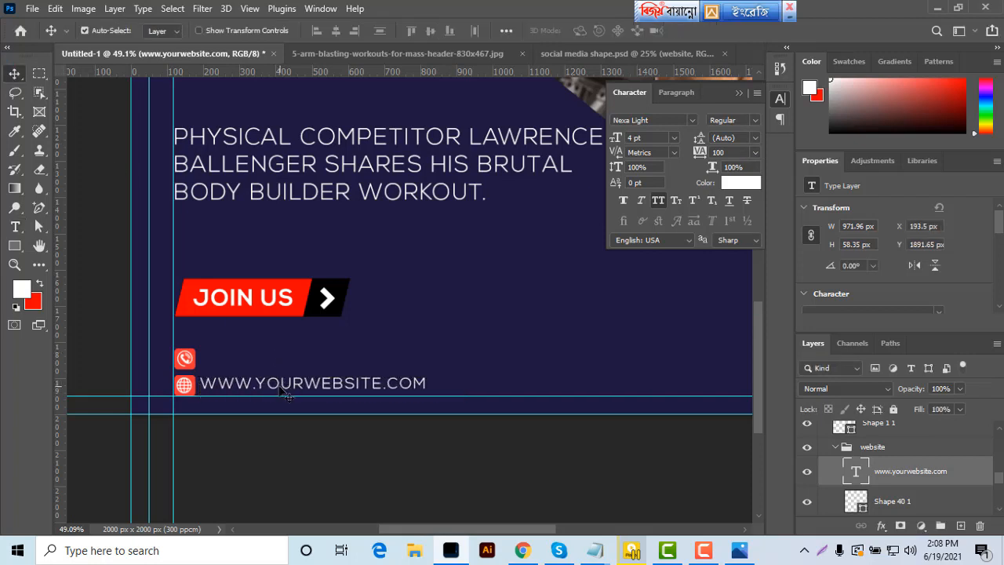
drag(280, 391, 300, 397)
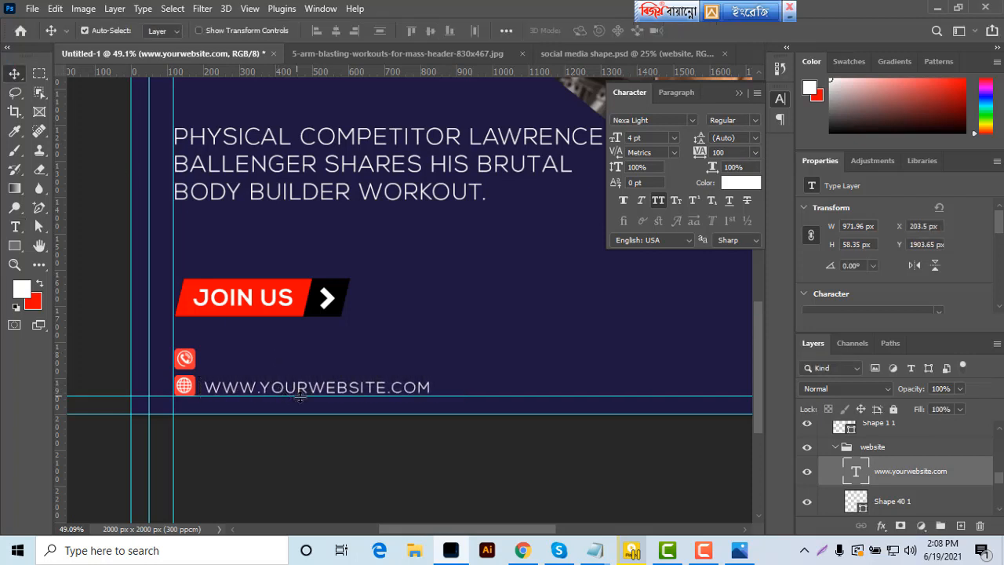
Create a text box about 814 × 74 px beside the phone icon and enter the placeholder phone number
click(15, 226)
drag(213, 350, 508, 376)
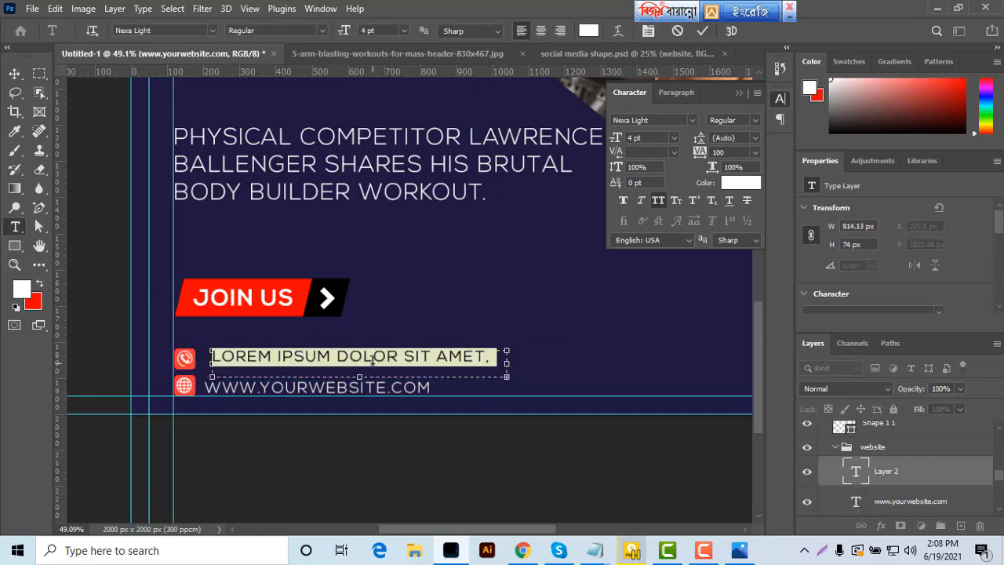
text(000)
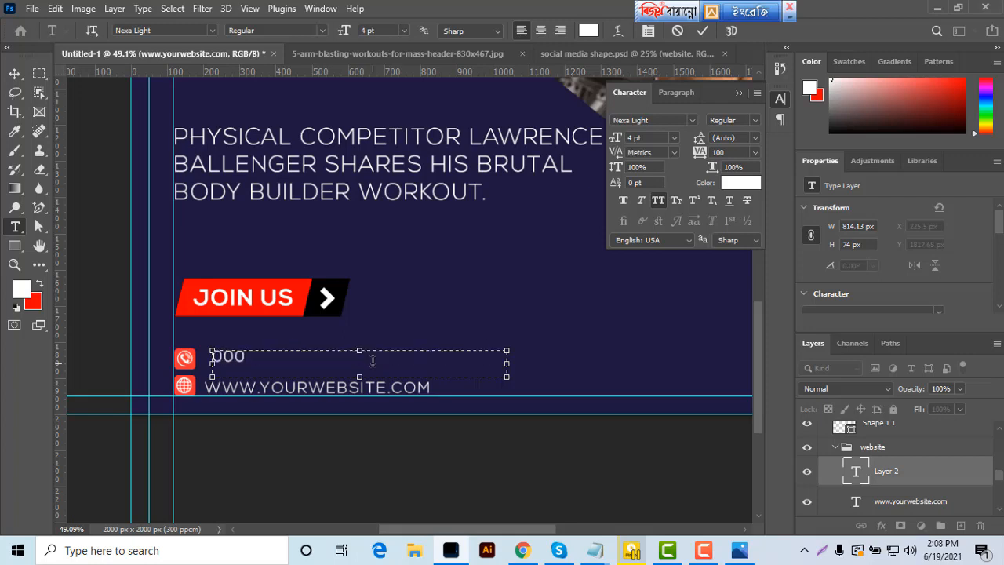
text( 123 456 789)
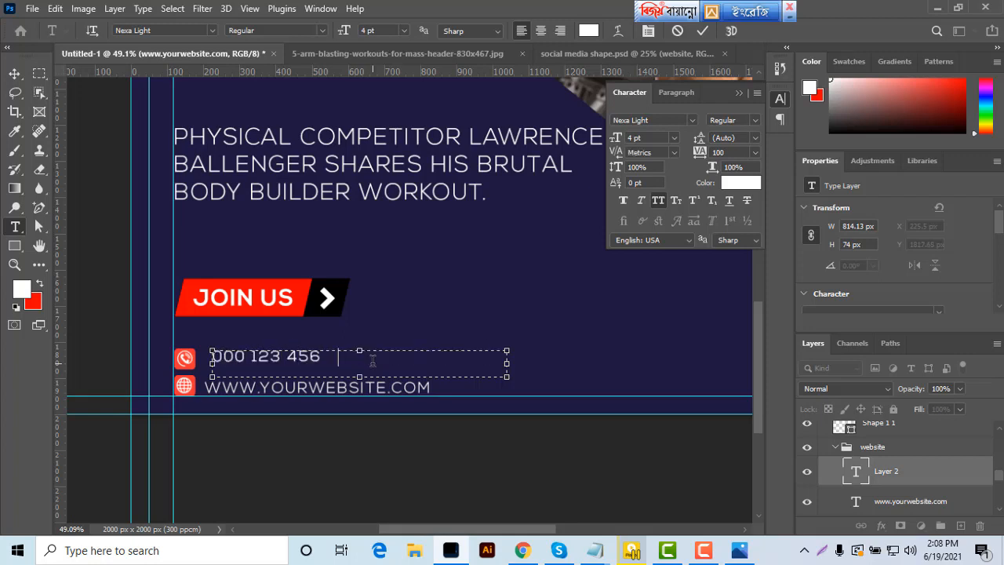
click(703, 30)
key(v)
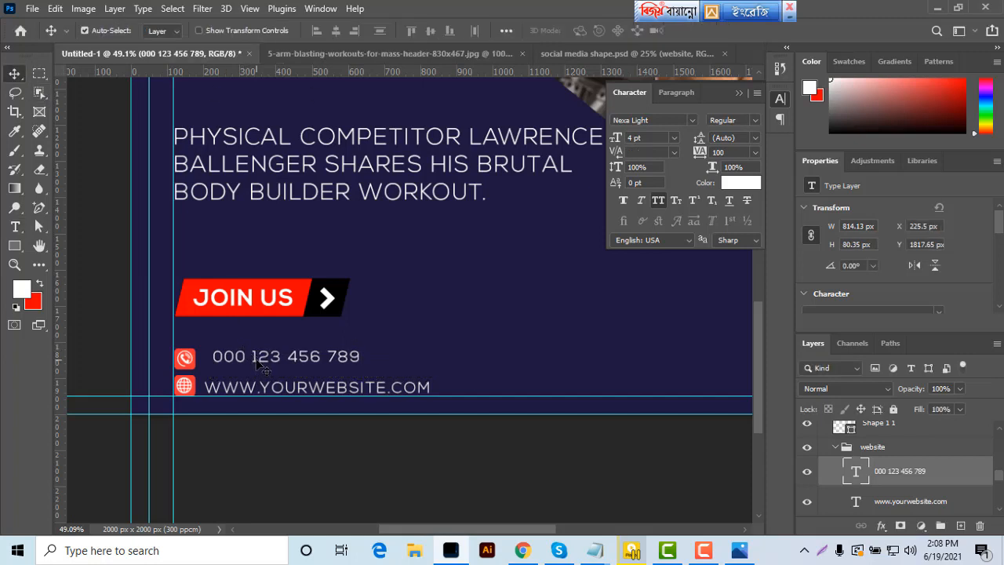
Shift the phone number text about 21 px left and 10 px down to line up with the phone icon and website text
key(Left)
key(Left)
key(Left)
key(Left)
key(Left)
key(Left)
key(Left)
key(Left)
key(Left)
key(Left)
key(Left)
key(Left)
key(Down)
key(Down)
key(Down)
key(Down)
key(Down)
key(Down)
key(Down)
key(Down)
key(Down)
key(Down)
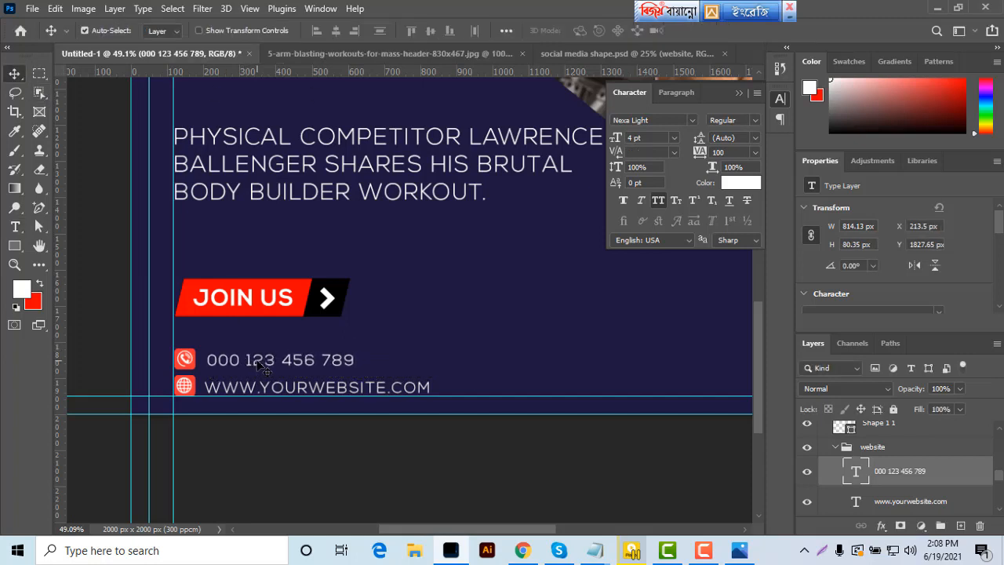
key(Left)
key(Left)
key(Left)
key(Left)
key(Left)
key(Left)
key(Left)
key(Left)
key(Left)
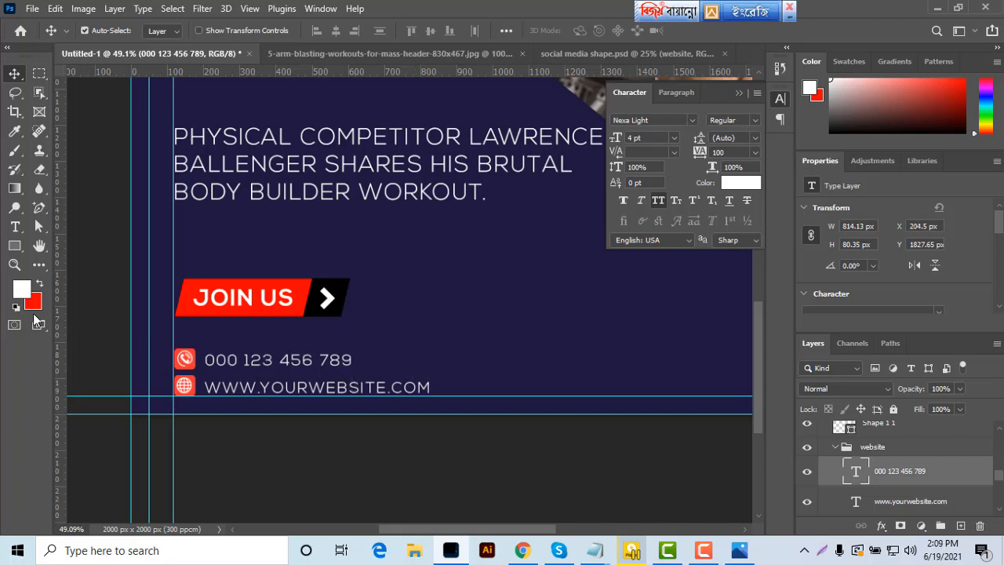
Add a plus sign and a leading digit in front of the phone number
click(15, 227)
click(206, 361)
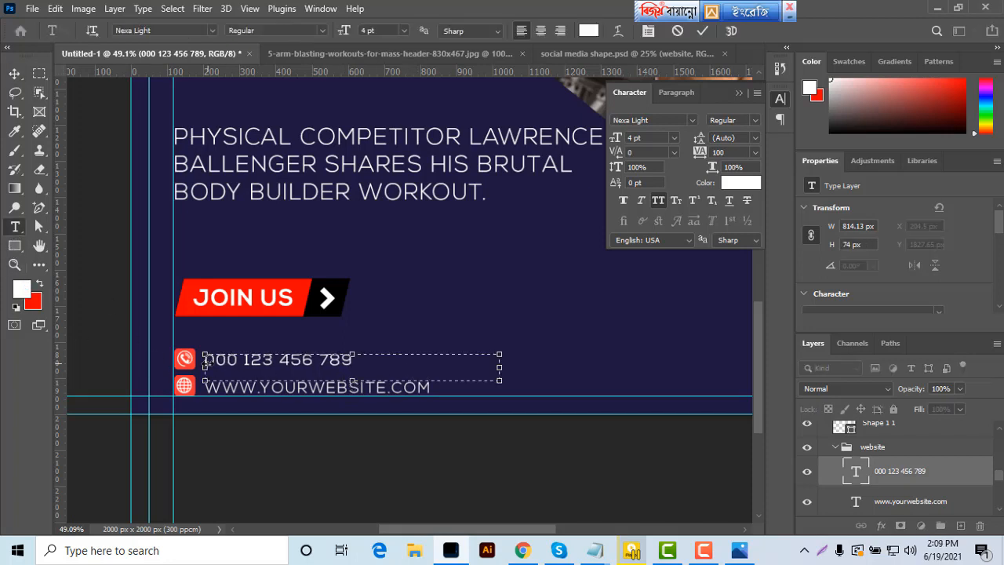
text(+)
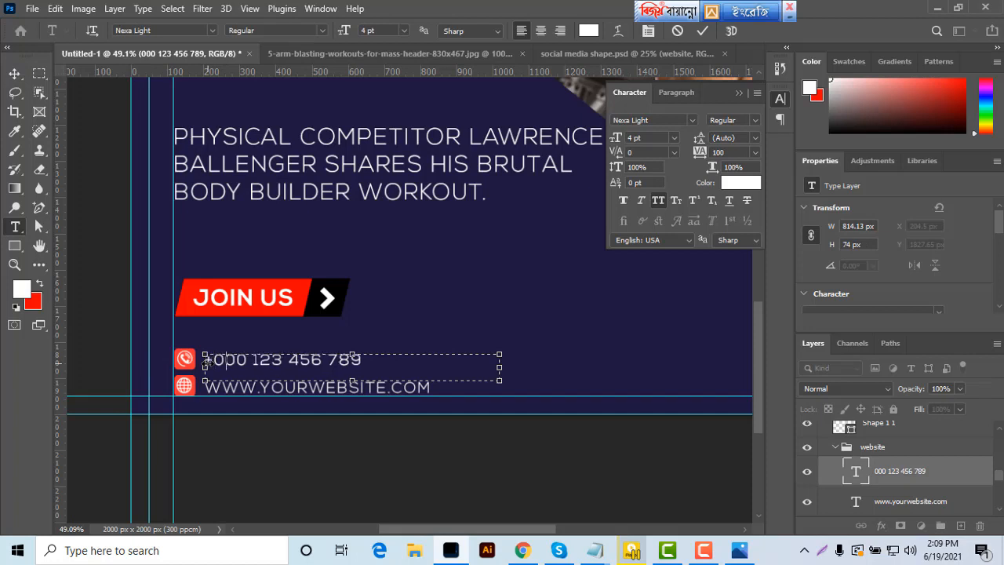
text(8)
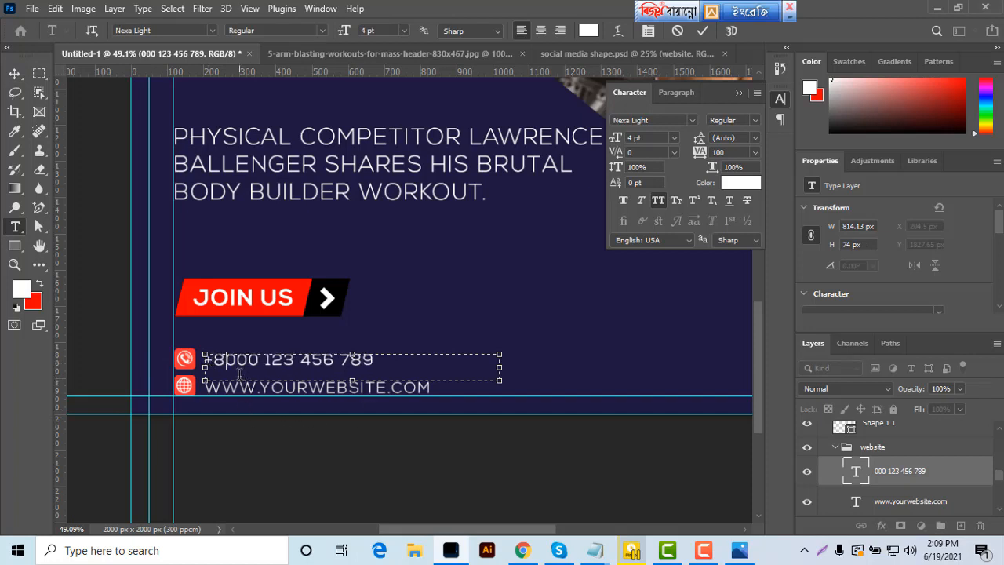
click(702, 31)
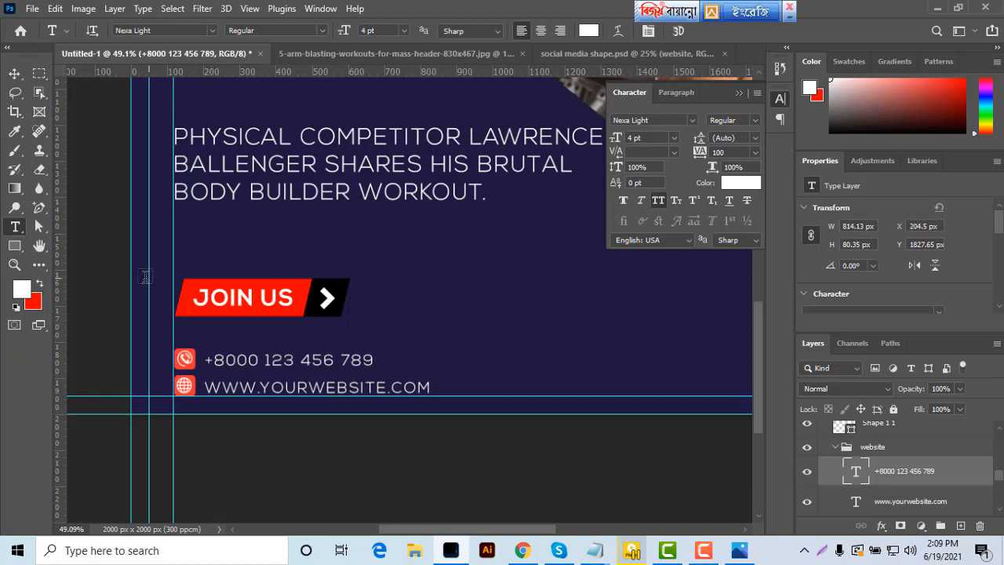
Copy the social media icon group from social media shape.psd into the lower part of the fitness design
click(14, 265)
drag(372, 340, 491, 406)
click(580, 53)
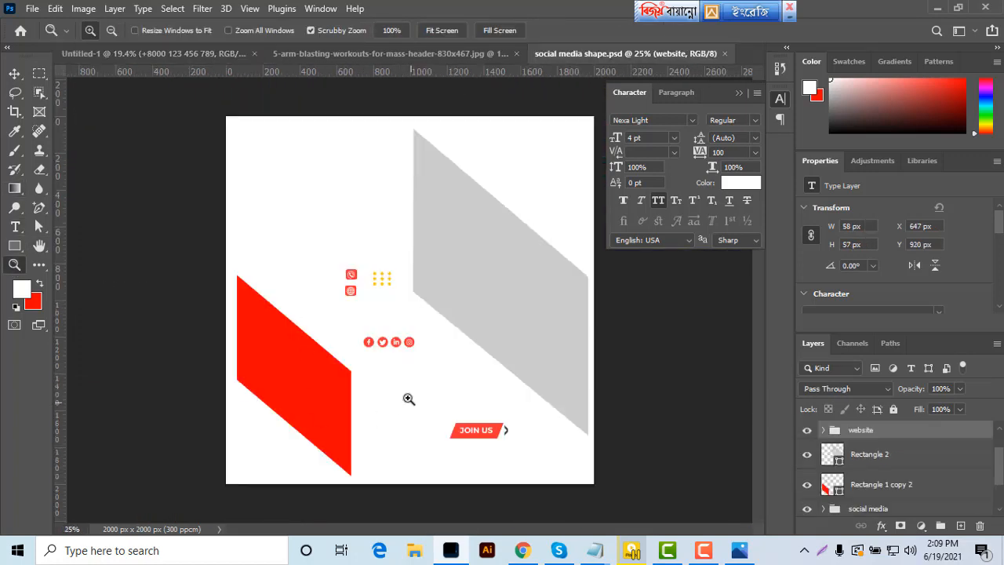
key(v)
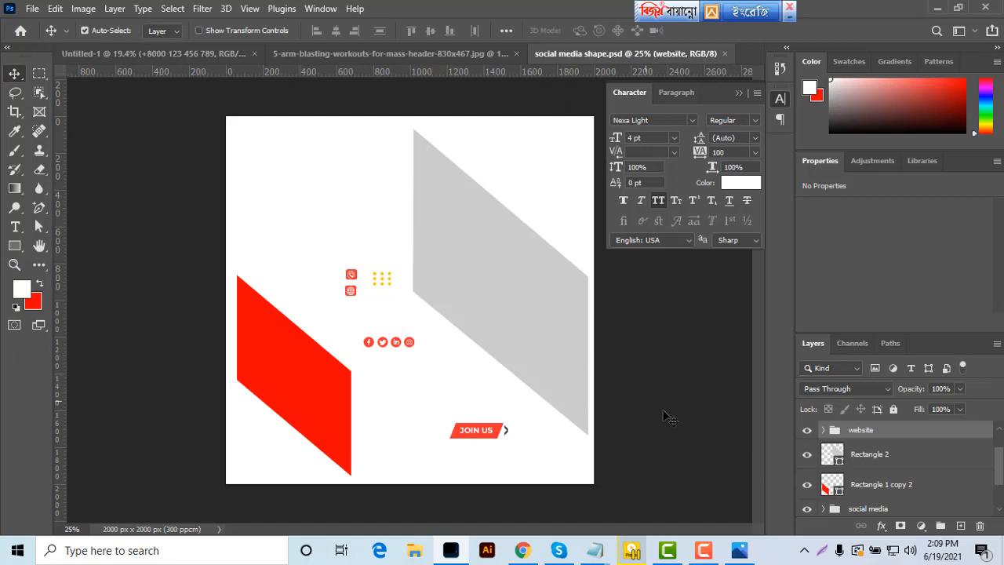
click(824, 431)
click(824, 430)
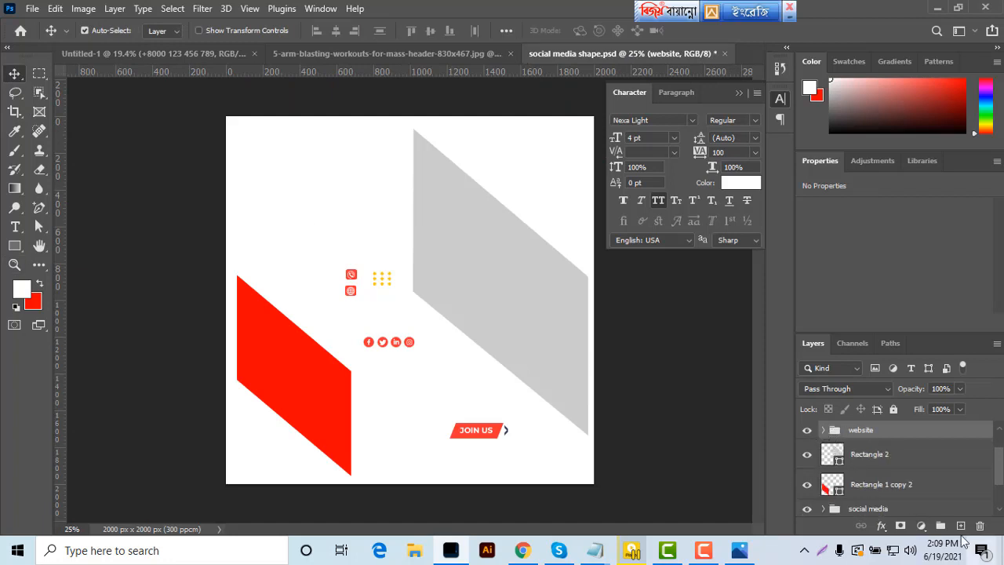
scroll(904, 492, down, 1)
click(903, 495)
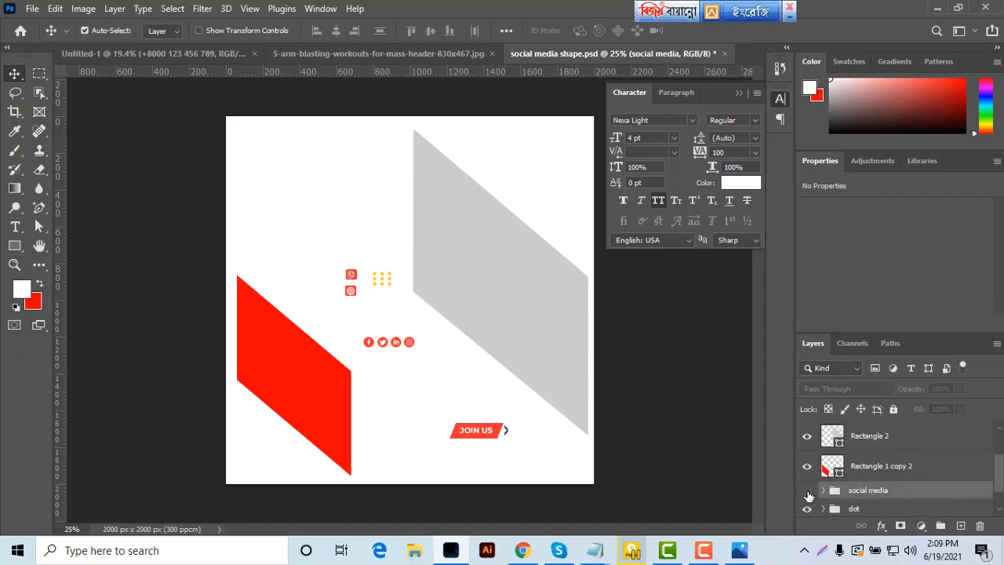
drag(882, 494, 487, 435)
Move the social media icons right and slightly down so they sit just above the lower margin guide
click(15, 265)
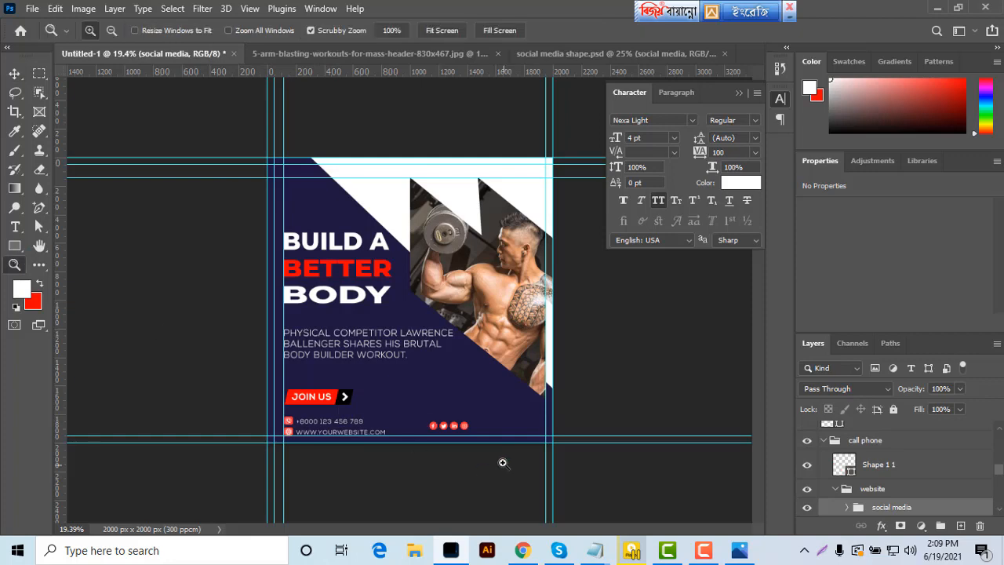
drag(470, 430, 470, 431)
click(13, 73)
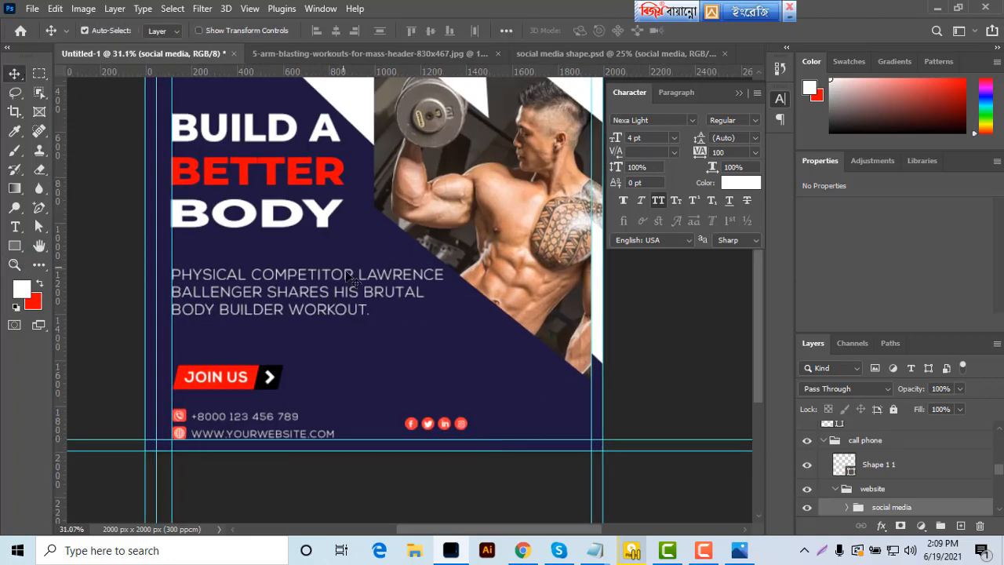
key(shift+Right)
key(shift+Right)
key(shift+Right)
key(shift+Right)
key(shift+Right)
key(shift+Right)
key(shift+Right)
key(shift+Right)
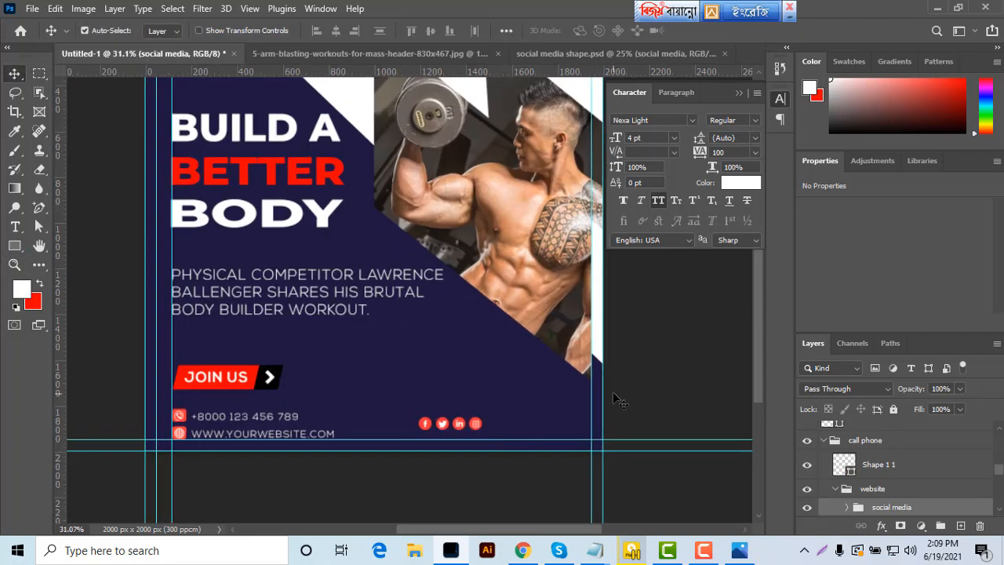
key(shift+Right)
key(shift+Right)
key(shift+Right)
key(shift+Right)
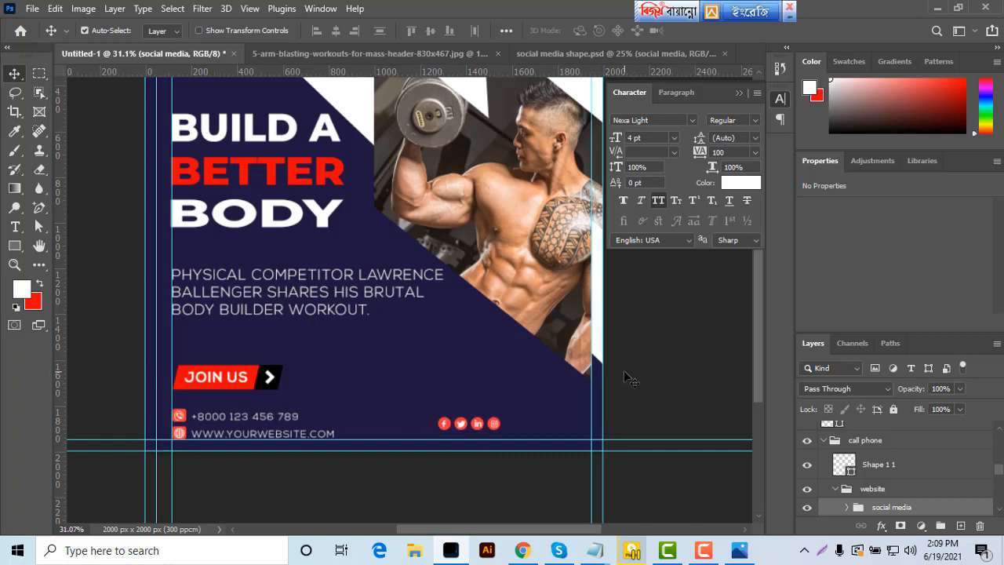
key(shift+Down)
key(shift+Down)
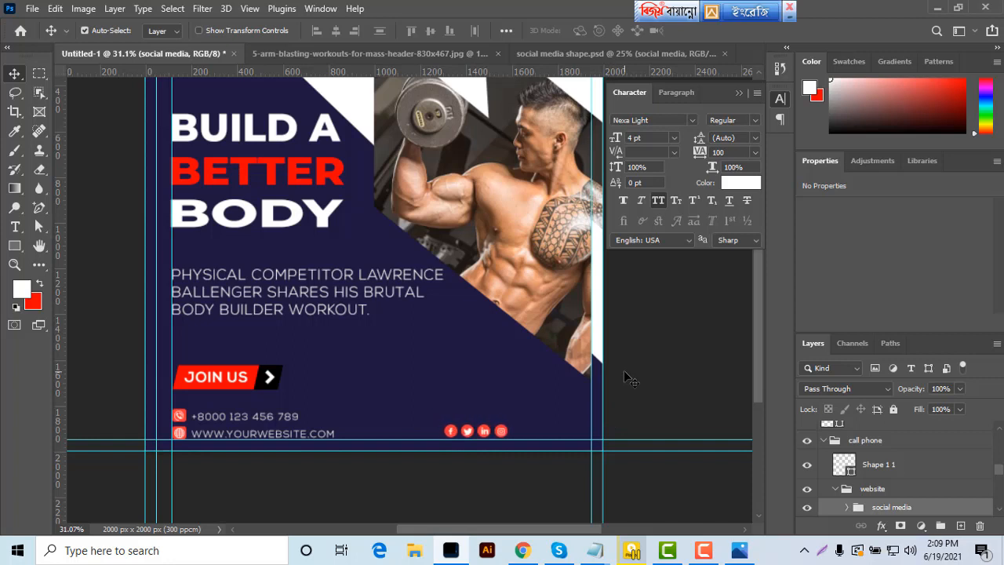
key(shift+Right)
key(shift+Right)
key(shift+Right)
key(shift+Right)
key(shift+Right)
key(shift+Right)
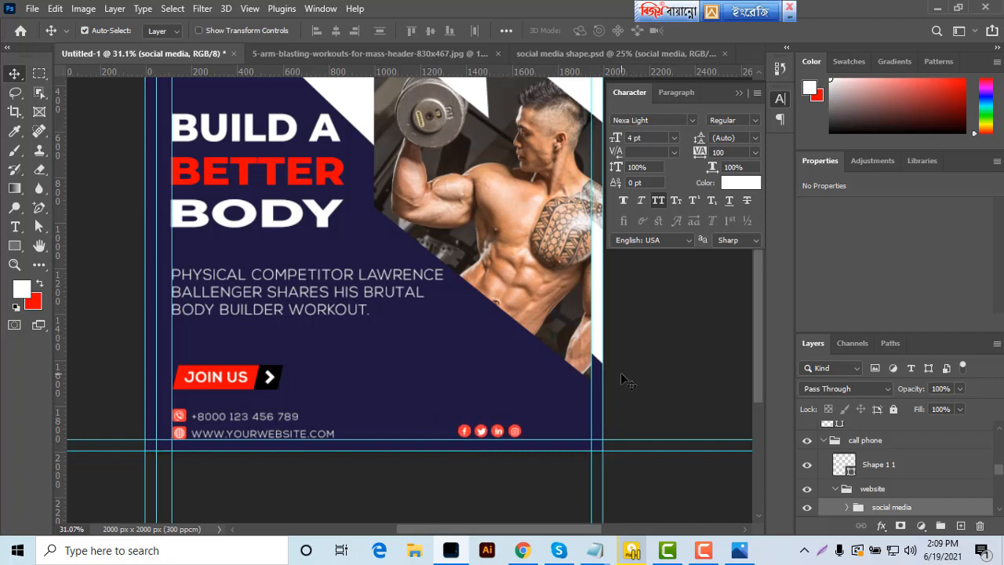
Copy the dot group from social media shape.psd into the design twice, at its lower-right and upper-right corners
click(612, 53)
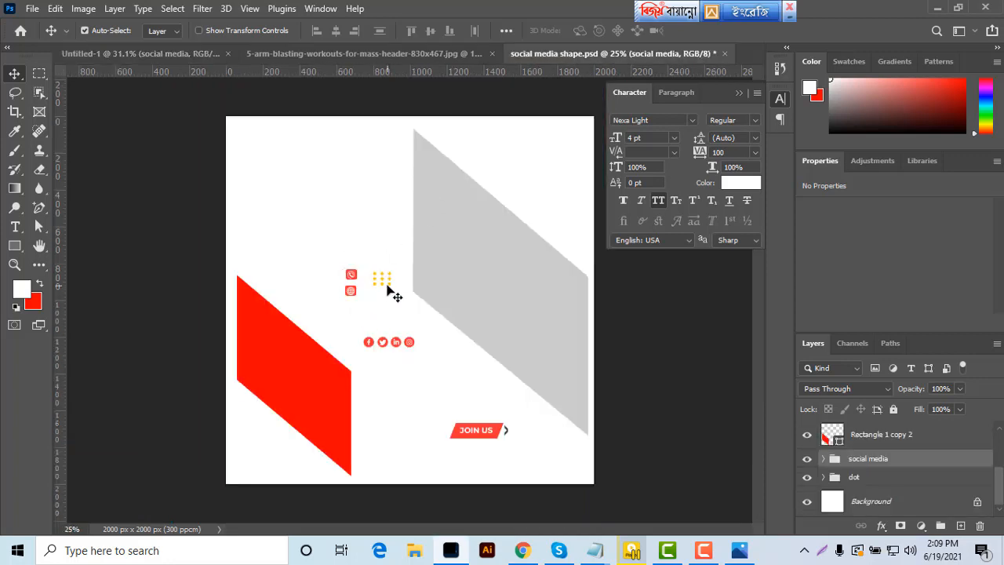
click(387, 286)
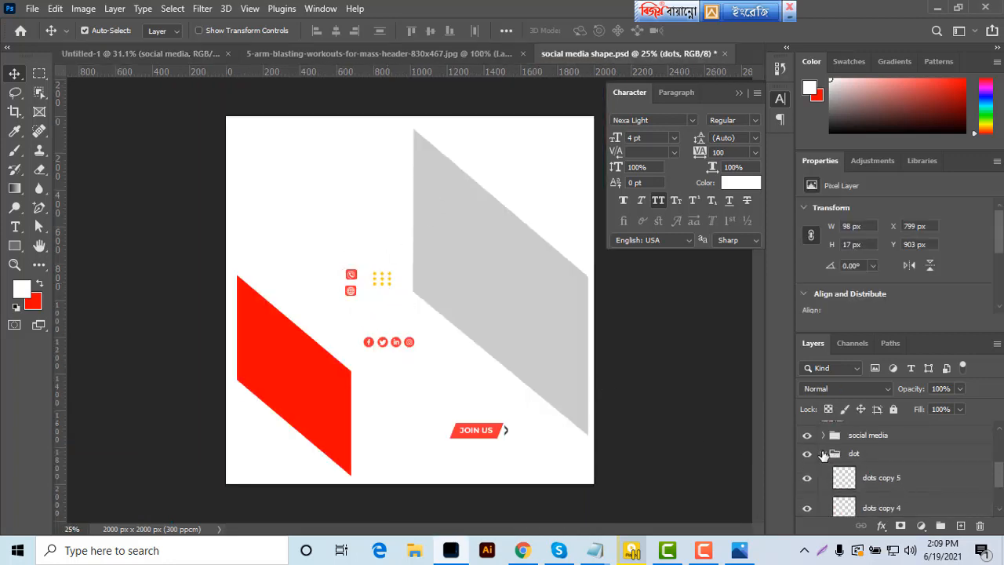
click(823, 454)
drag(895, 481, 593, 502)
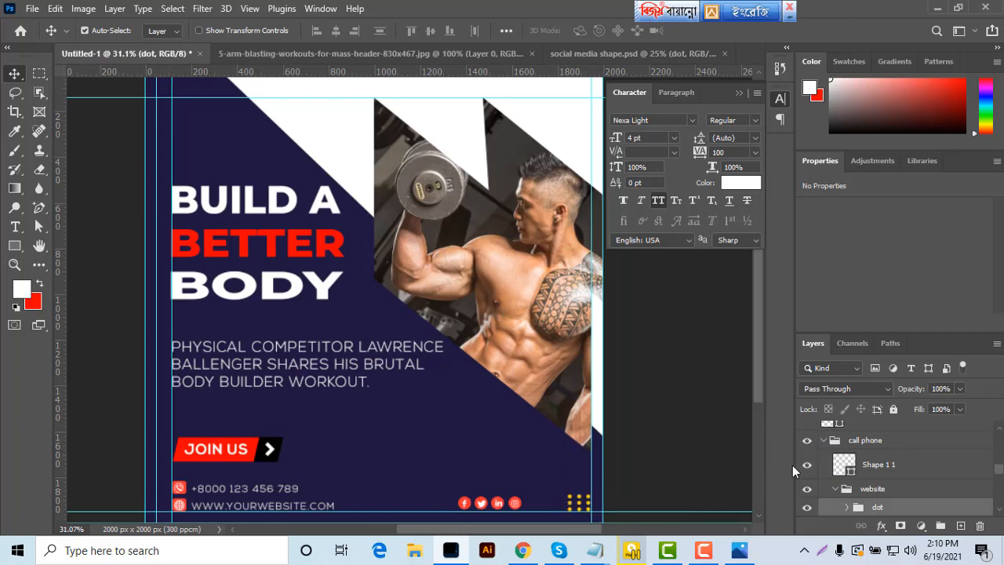
click(583, 54)
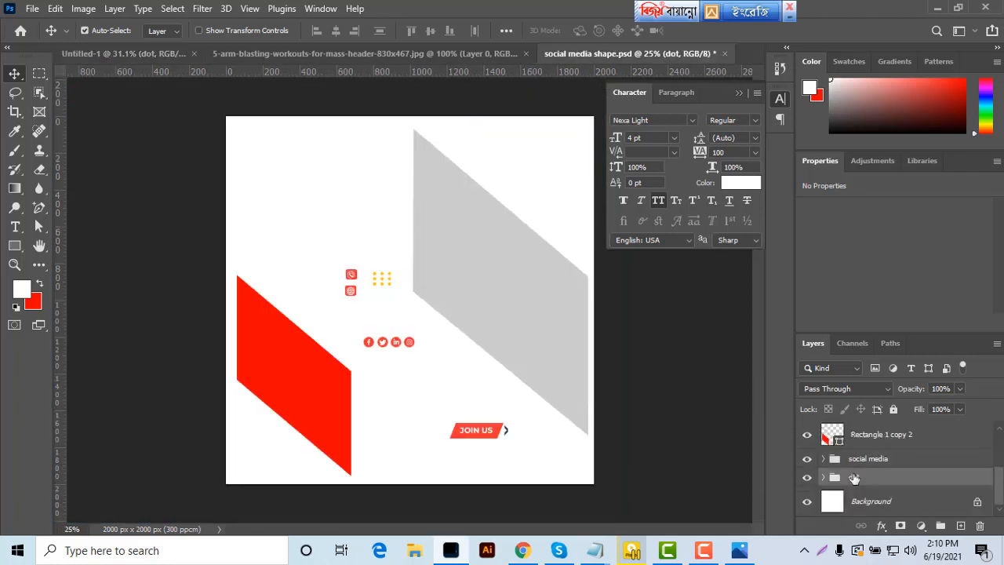
drag(866, 480, 580, 101)
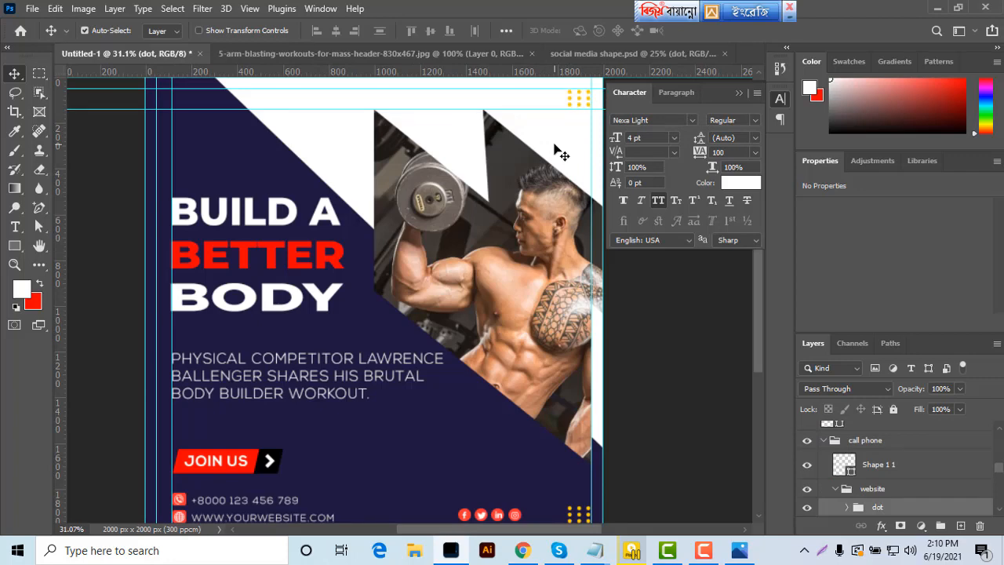
Remove the horizontal guide running along the upper tips of the photo parallelograms
drag(318, 109, 337, 41)
click(14, 266)
drag(443, 334, 397, 407)
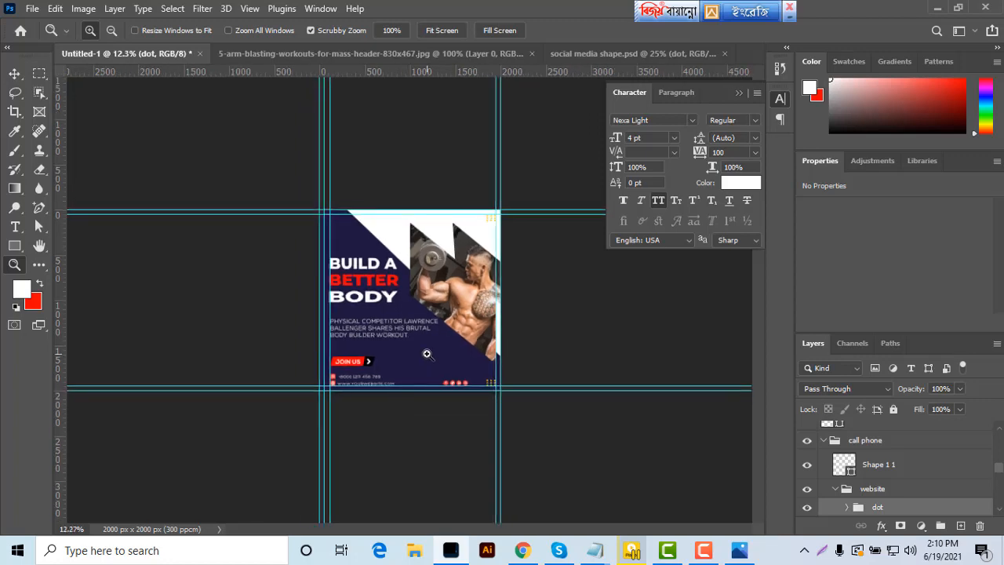
right_click(443, 342)
click(471, 351)
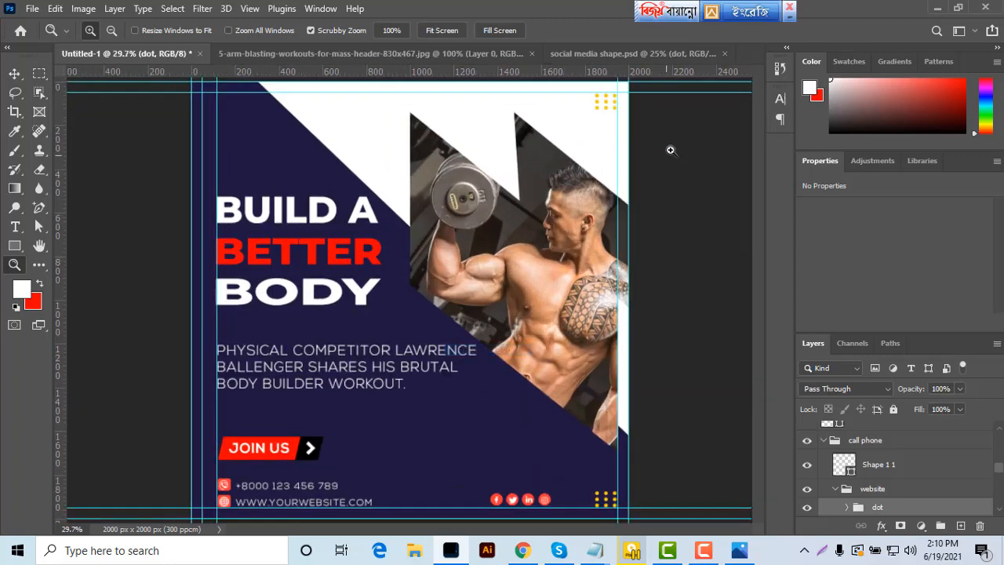